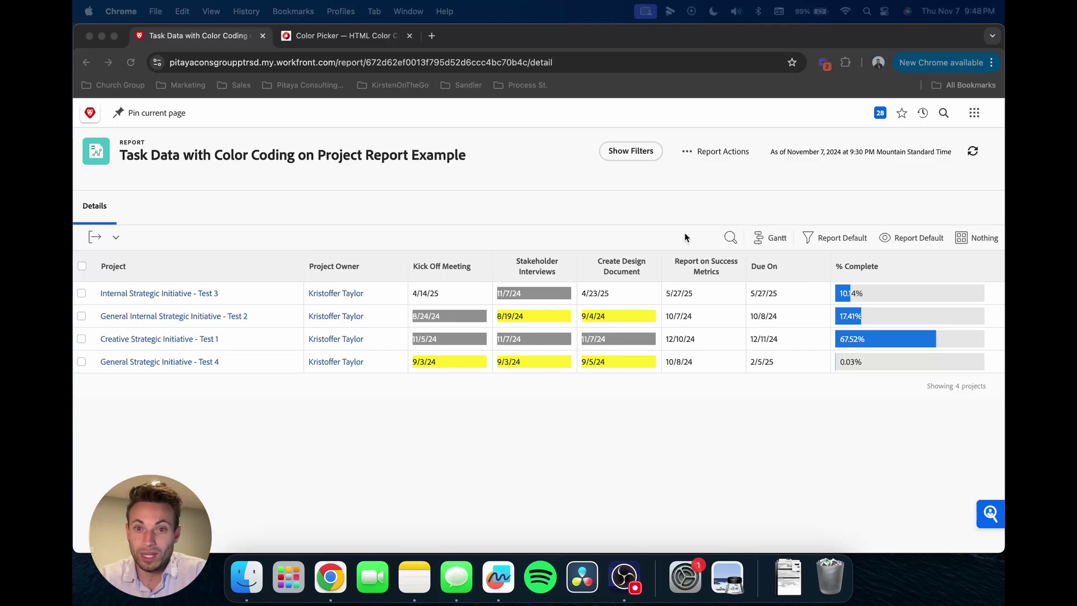
# Open the report for editing and show the Kick Off Meeting column's text mode code
pyautogui.click(697, 163)
pyautogui.click(698, 158)
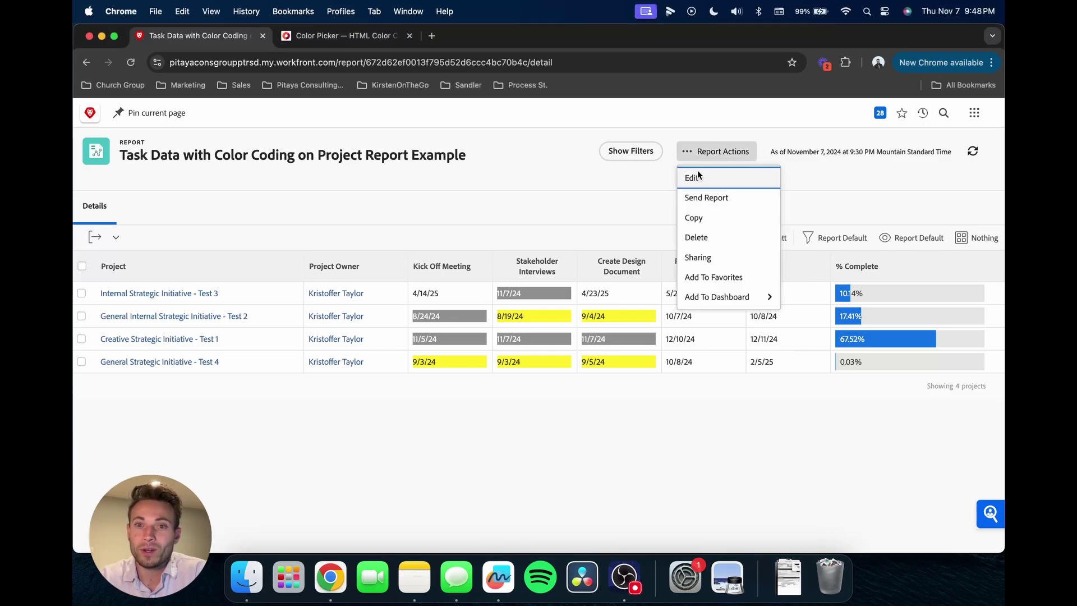
pyautogui.click(695, 177)
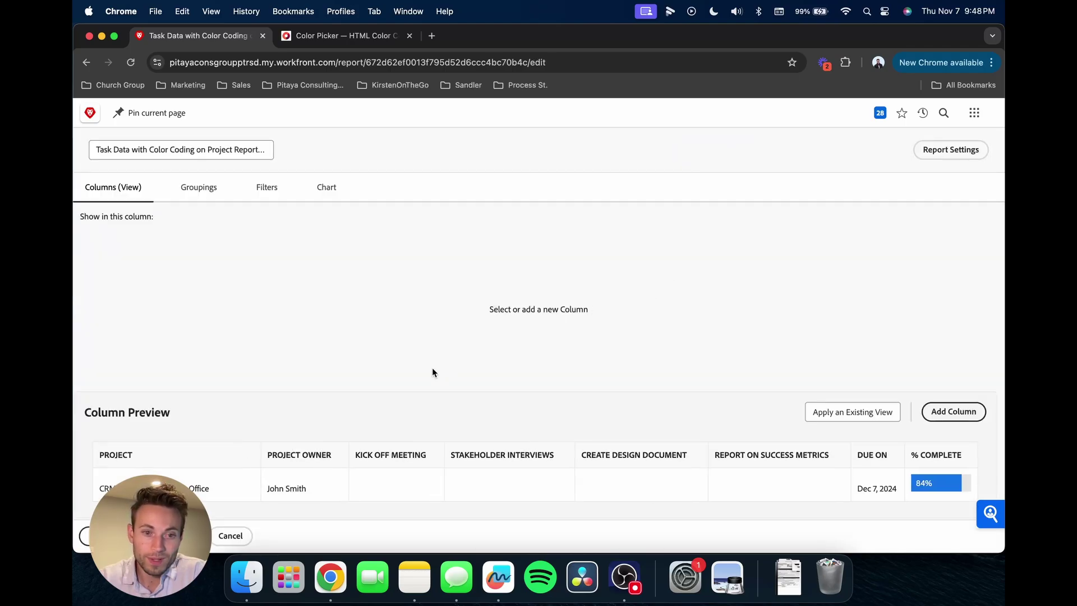
pyautogui.click(402, 458)
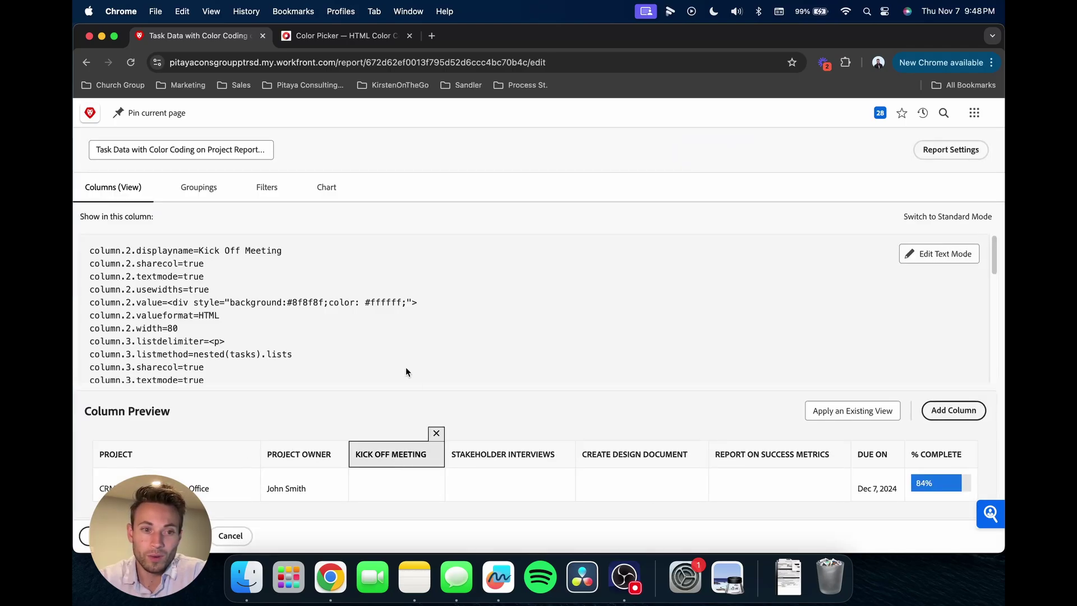
pyautogui.scroll(-10, 379, 293)
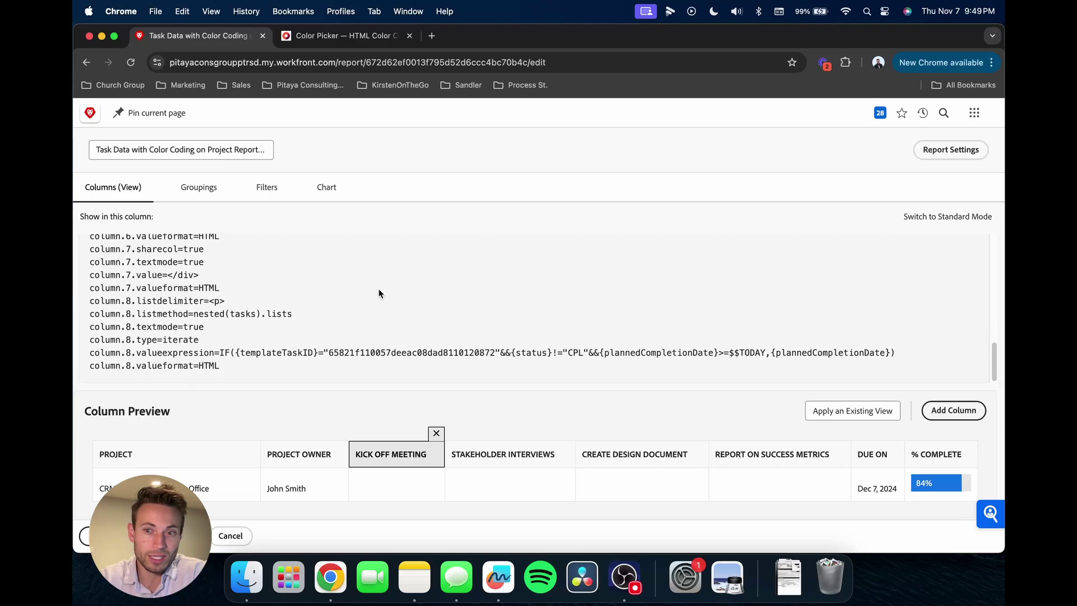
pyautogui.scroll(10, 314, 280)
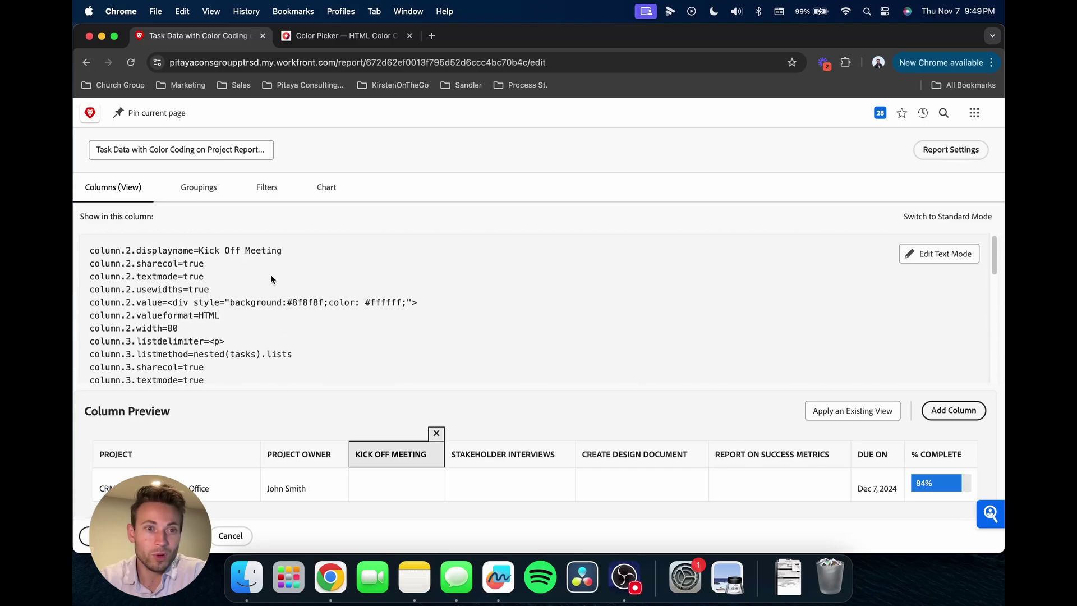
# Copy the Kick Off Meeting column's entire text mode code and close the editor without changing it
pyautogui.click(927, 254)
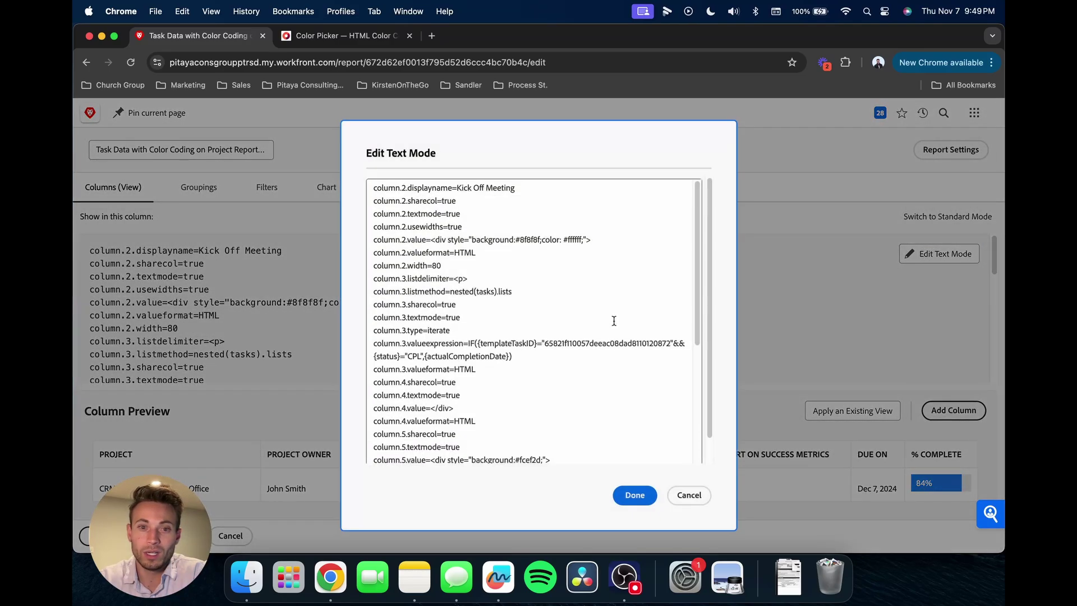
pyautogui.scroll(-1, 423, 232)
pyautogui.scroll(1, 422, 232)
pyautogui.moveTo(375, 189); pyautogui.dragTo(507, 446)
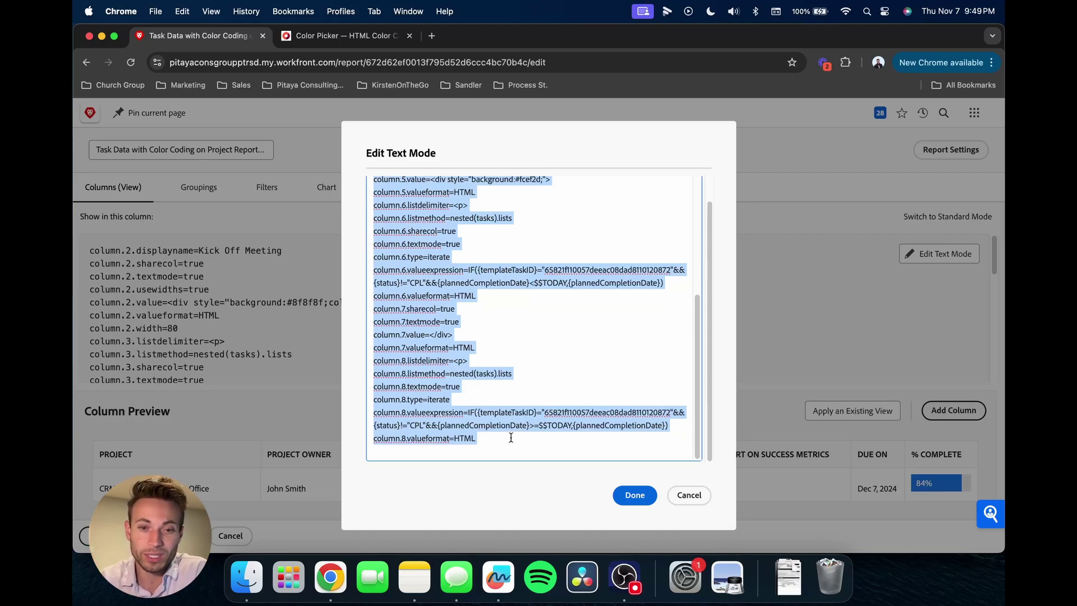
pyautogui.scroll(10, 516, 418)
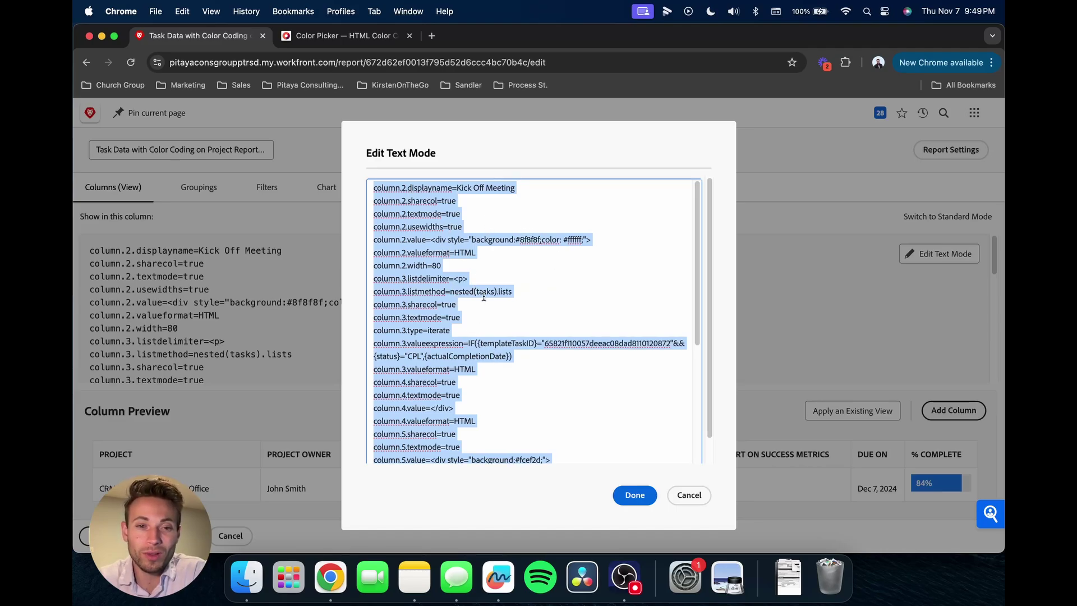
pyautogui.click(689, 495)
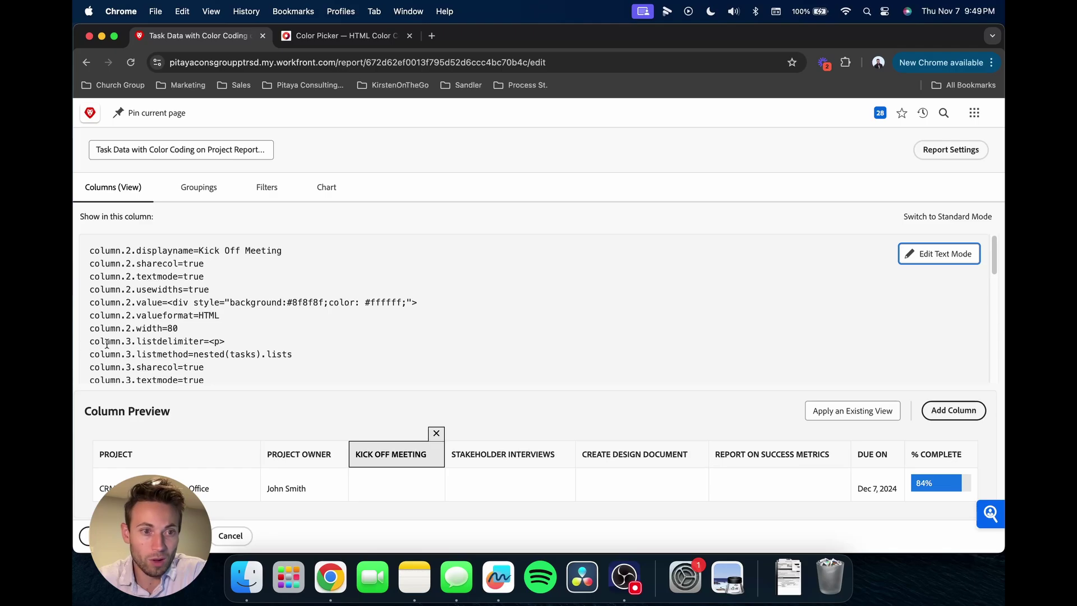
# Review the column numbering in the Kick Off Meeting code and its column.3.sharecol=true line
pyautogui.scroll(-3, 157, 339)
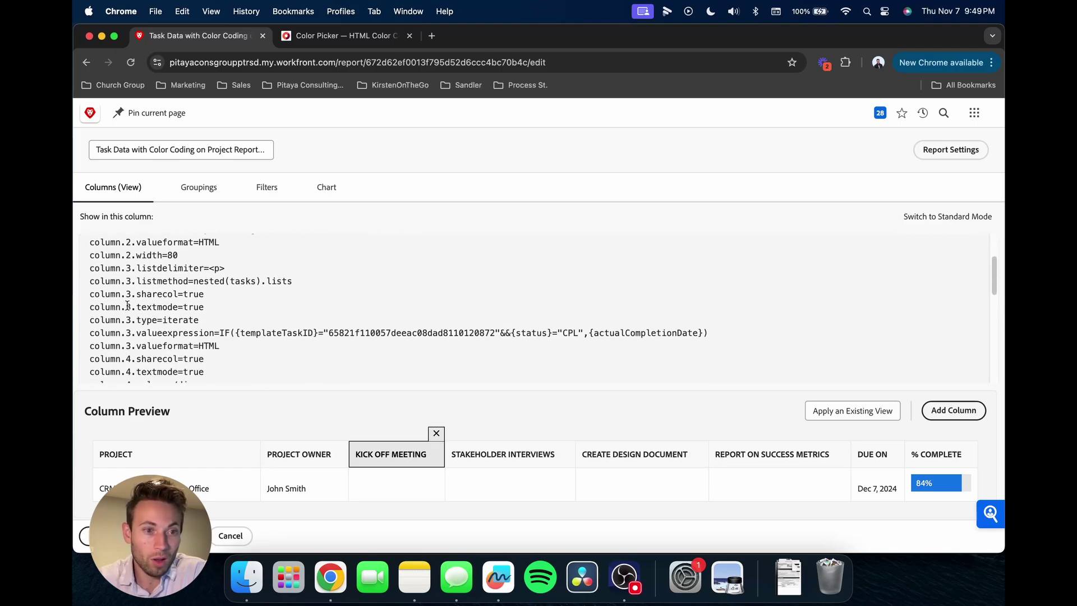
pyautogui.scroll(-5, 130, 335)
pyautogui.scroll(7, 167, 326)
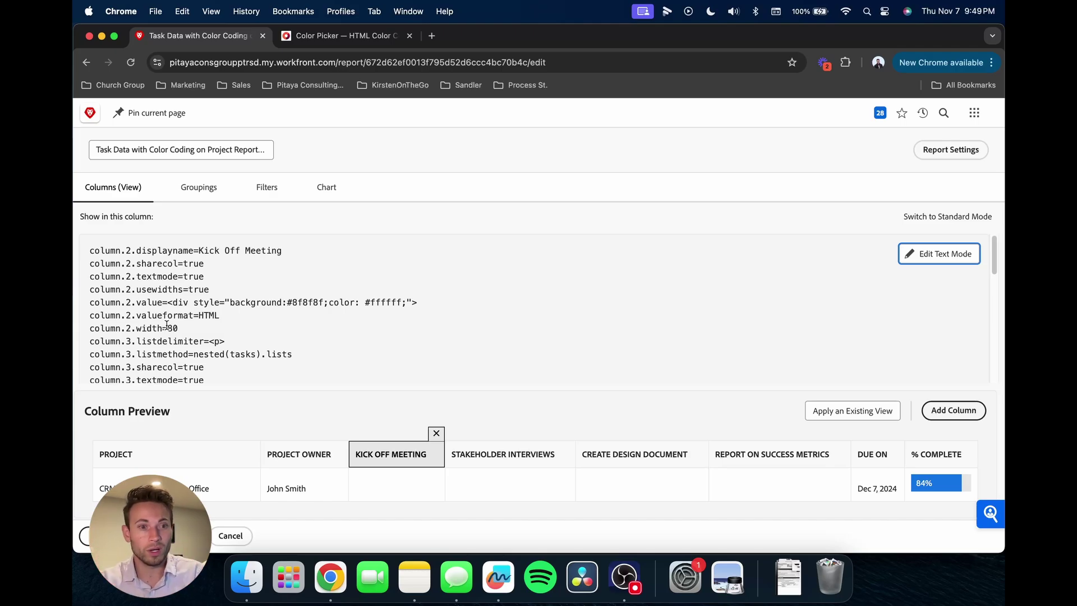
pyautogui.moveTo(206, 370); pyautogui.dragTo(89, 367)
pyautogui.scroll(-1, 162, 371)
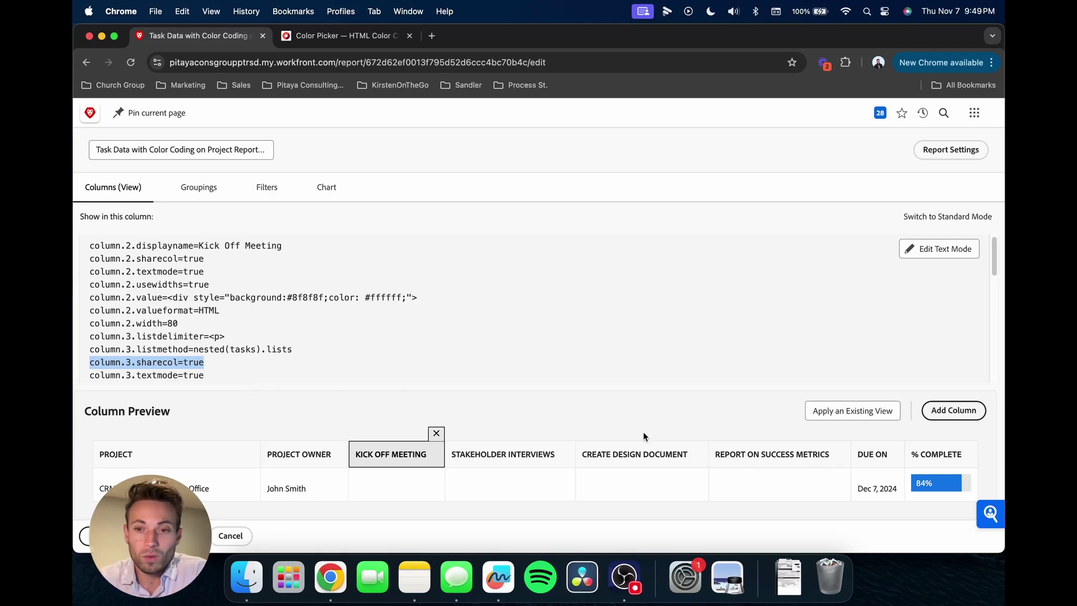
# Add seven blank columns to the report view
pyautogui.click(952, 414)
pyautogui.click(952, 401)
pyautogui.click(952, 402)
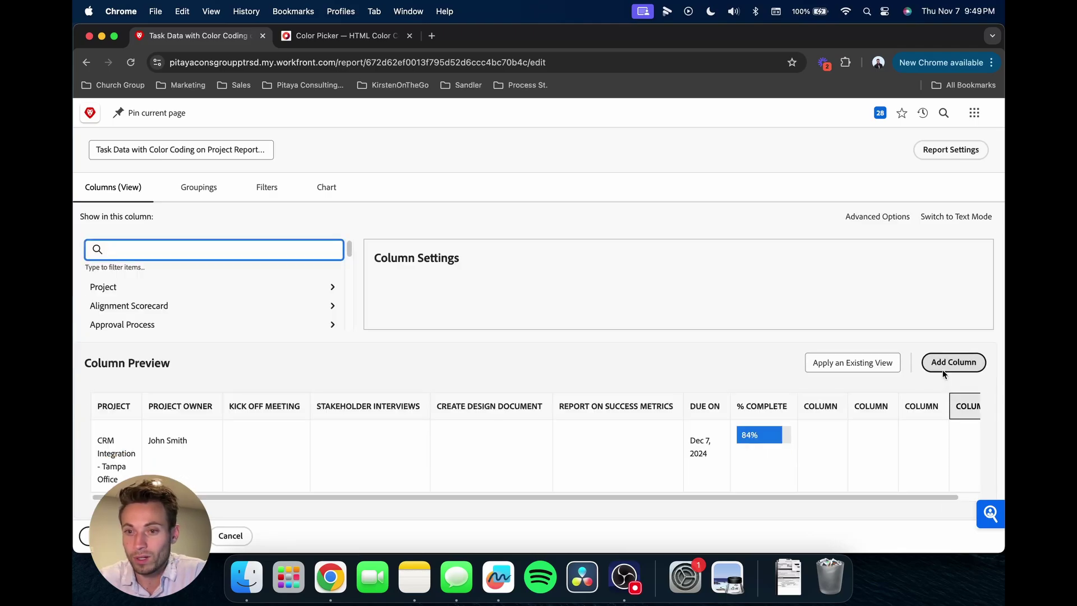
pyautogui.click(943, 361)
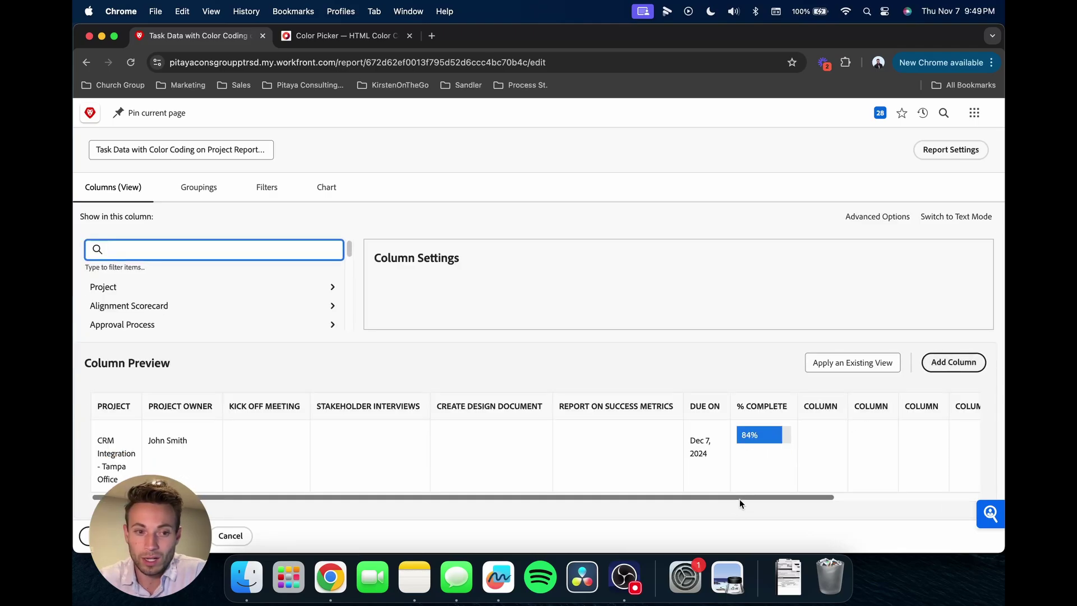
# Move the seven blank columns between the Project Owner and Kick Off Meeting columns
pyautogui.moveTo(813, 415); pyautogui.dragTo(311, 413)
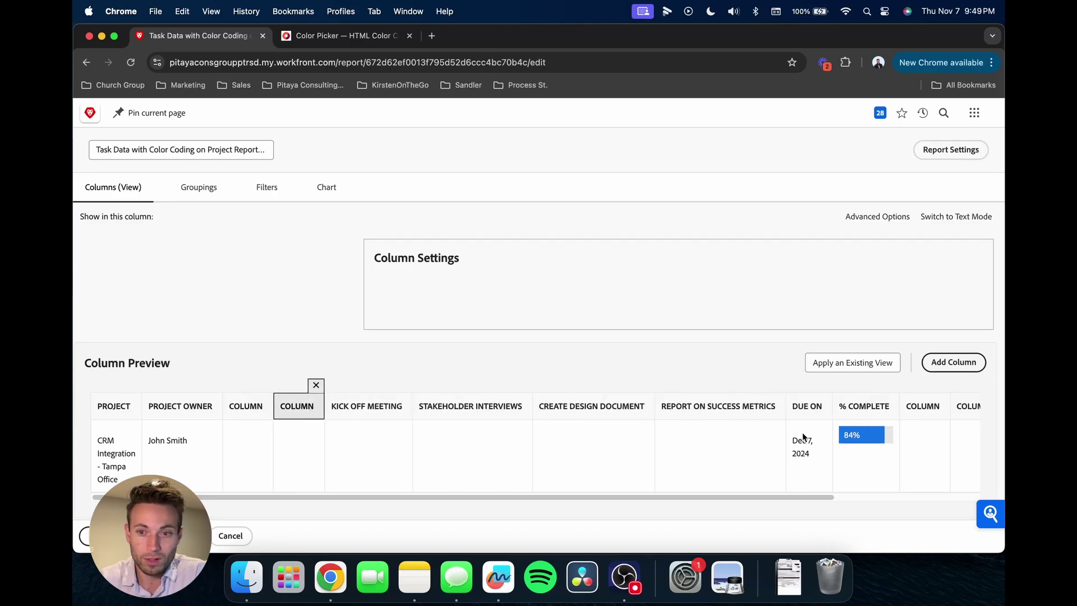
pyautogui.moveTo(915, 414); pyautogui.dragTo(360, 416)
pyautogui.moveTo(964, 414); pyautogui.dragTo(331, 418)
pyautogui.moveTo(532, 498); pyautogui.dragTo(729, 497)
pyautogui.moveTo(848, 414); pyautogui.dragTo(258, 415)
pyautogui.moveTo(929, 414); pyautogui.dragTo(315, 415)
pyautogui.moveTo(966, 413); pyautogui.dragTo(348, 413)
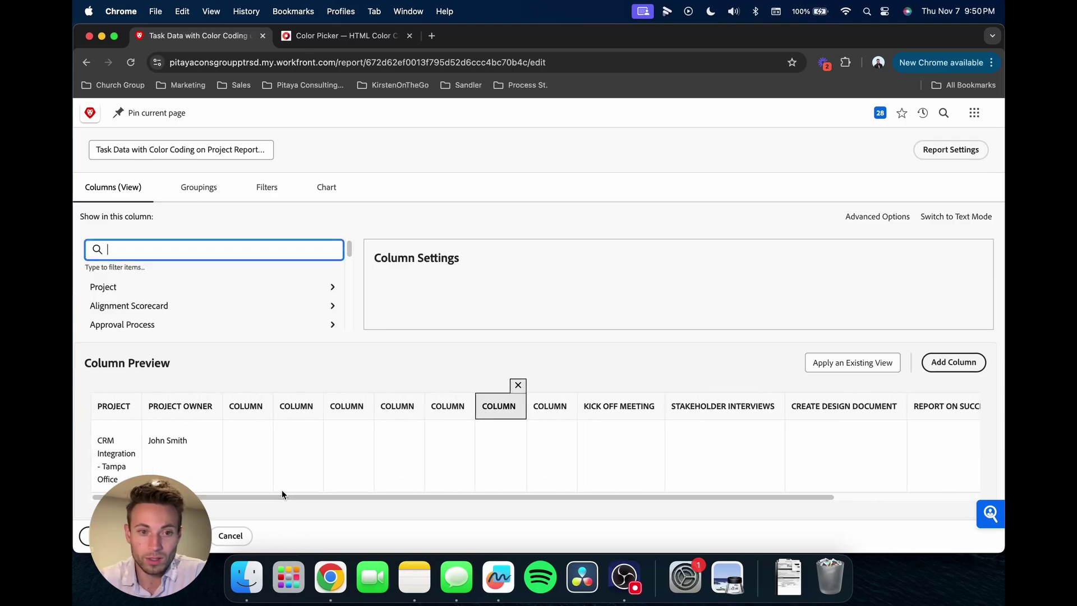
# Add an eighth blank column and place it among the blank columns before Kick Off Meeting
pyautogui.click(957, 363)
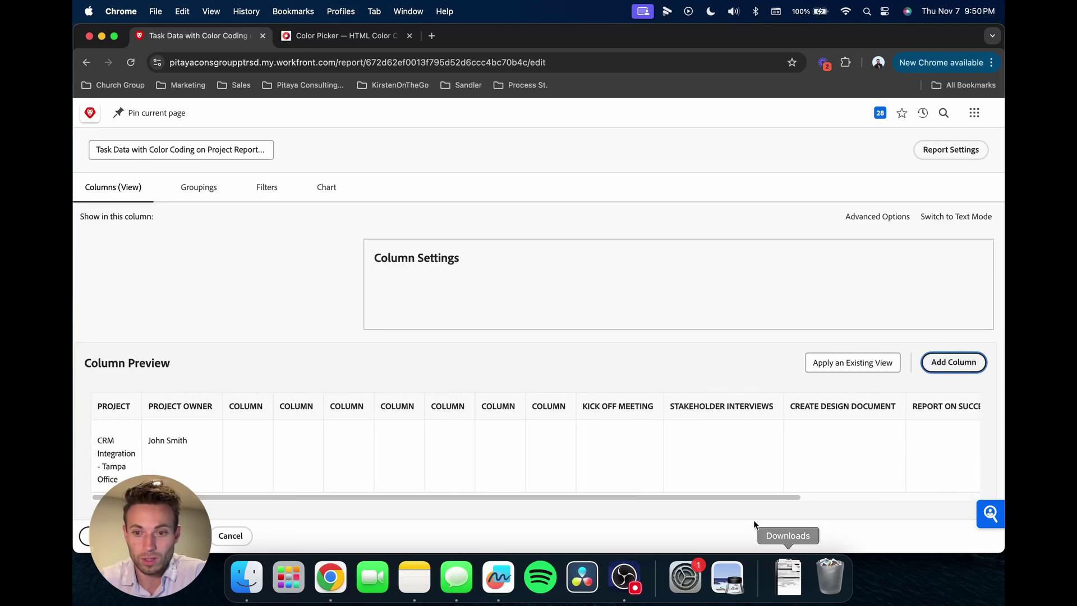
pyautogui.moveTo(752, 497); pyautogui.dragTo(970, 493)
pyautogui.moveTo(959, 415); pyautogui.dragTo(353, 426)
pyautogui.moveTo(437, 497); pyautogui.dragTo(231, 497)
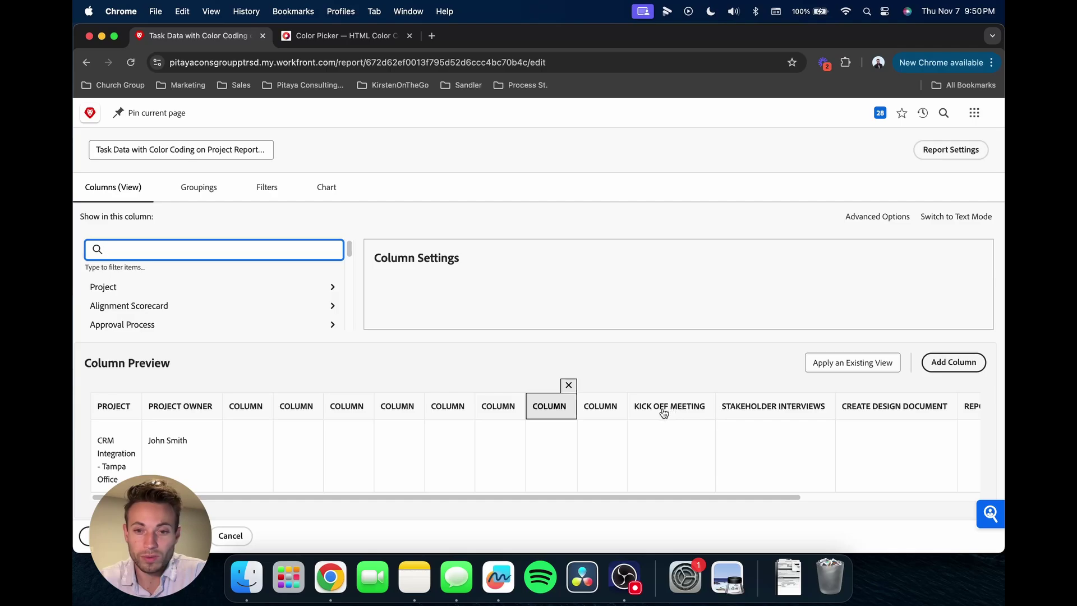
# Switch the first blank column after Project Owner to text mode and replace its code with the copied Kick Off Meeting code
pyautogui.click(688, 415)
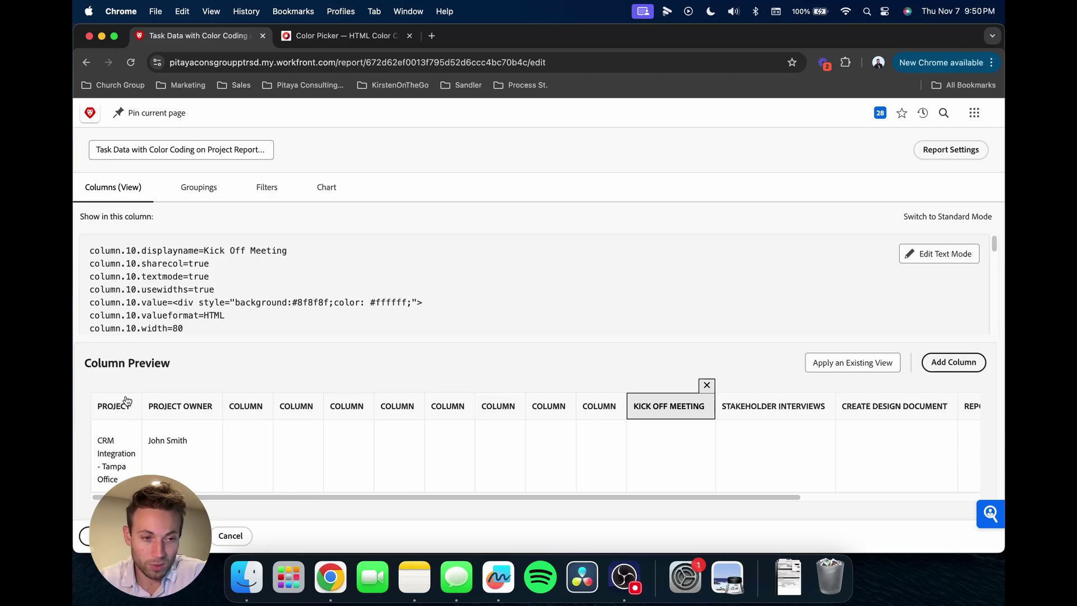
pyautogui.click(250, 416)
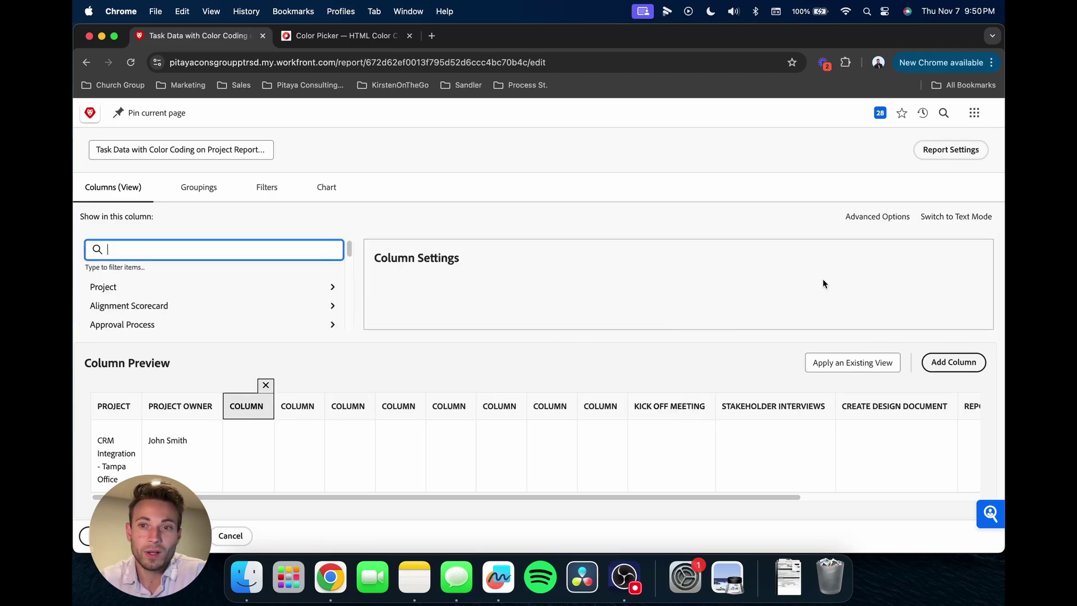
pyautogui.click(963, 216)
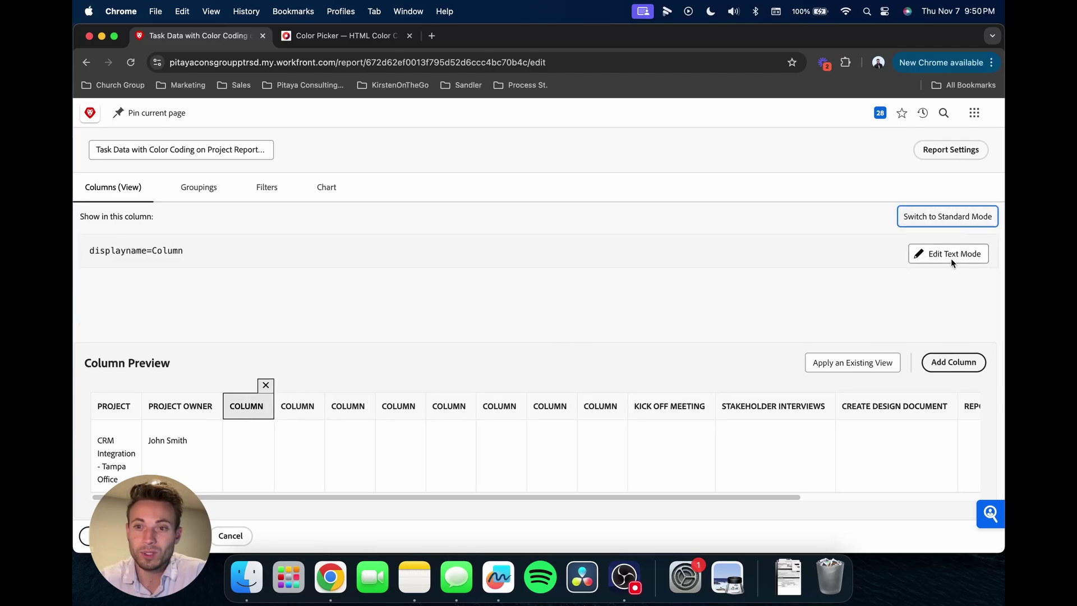
pyautogui.click(950, 255)
pyautogui.moveTo(432, 295); pyautogui.dragTo(353, 183)
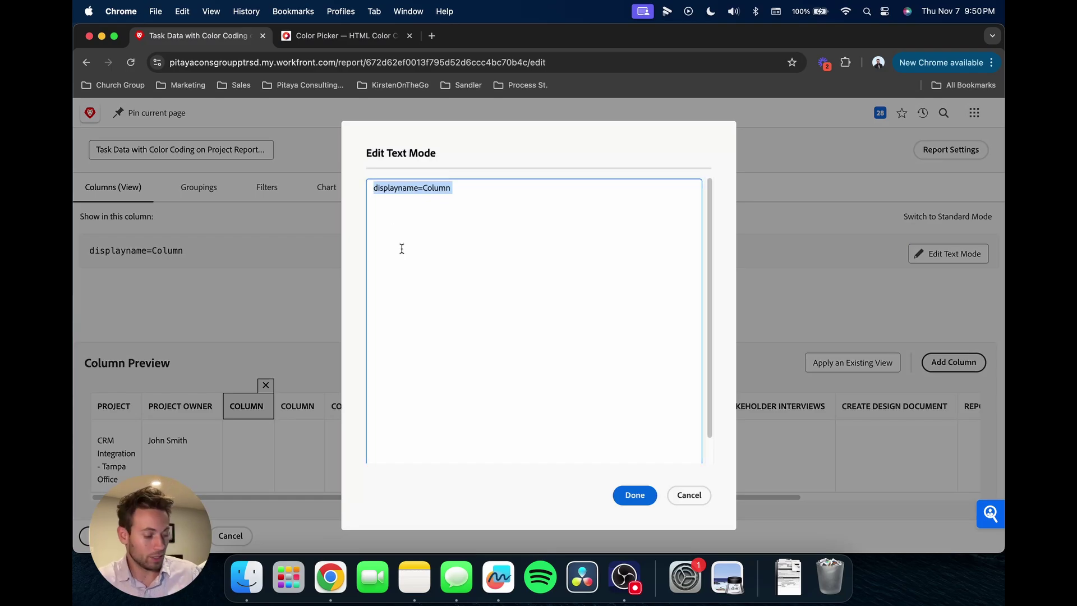
pyautogui.press('super+v')
pyautogui.scroll(5, 498, 347)
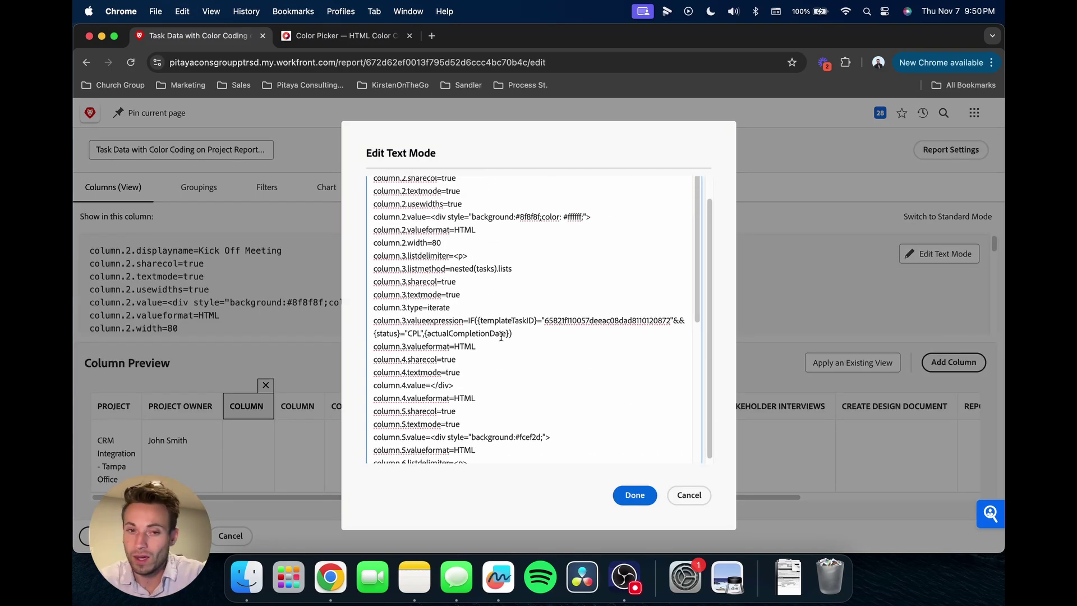
pyautogui.scroll(2, 493, 359)
pyautogui.click(502, 180)
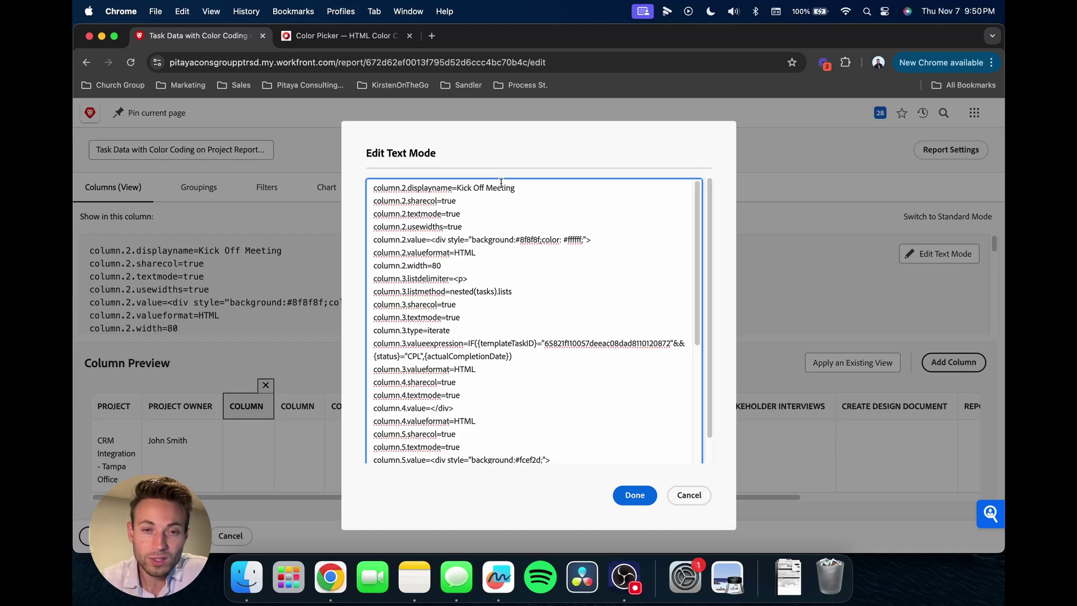
pyautogui.click(634, 495)
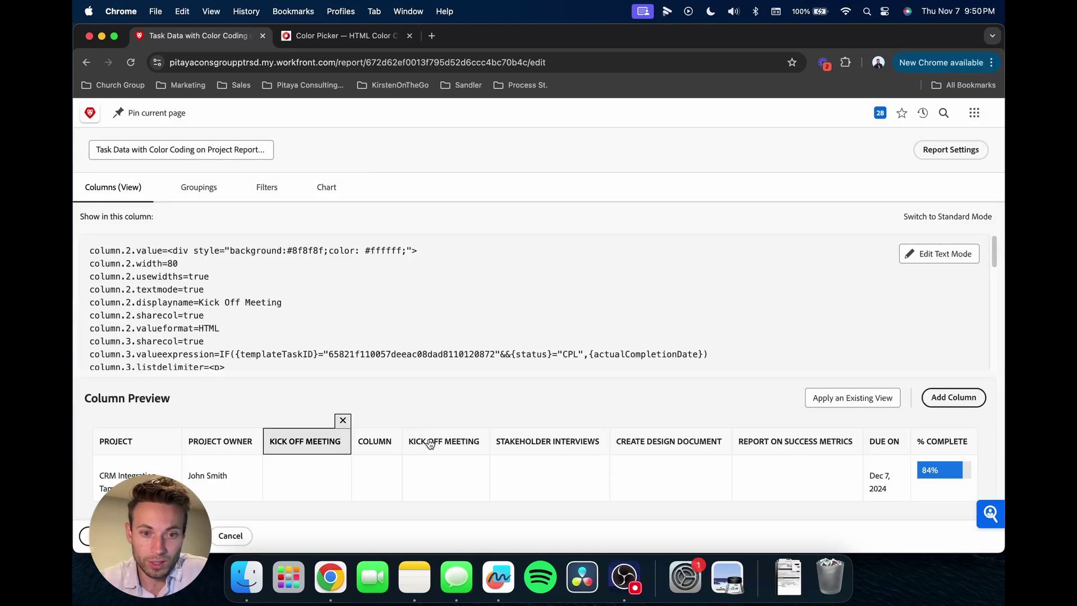
# Remove the leftover blank column between the two Kick Off Meeting columns
pyautogui.click(387, 447)
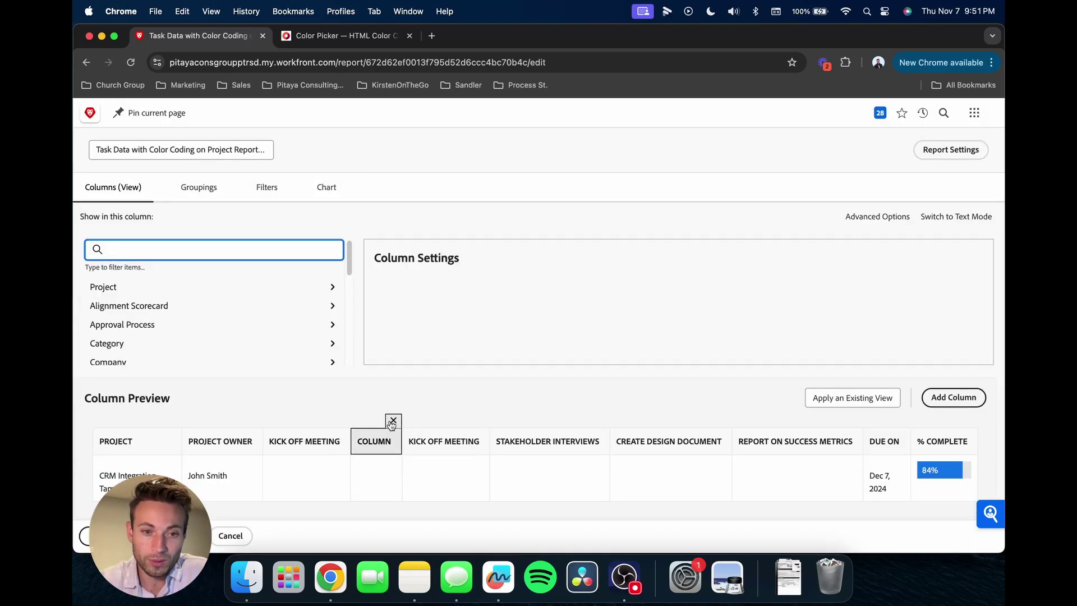
pyautogui.click(391, 421)
pyautogui.click(375, 451)
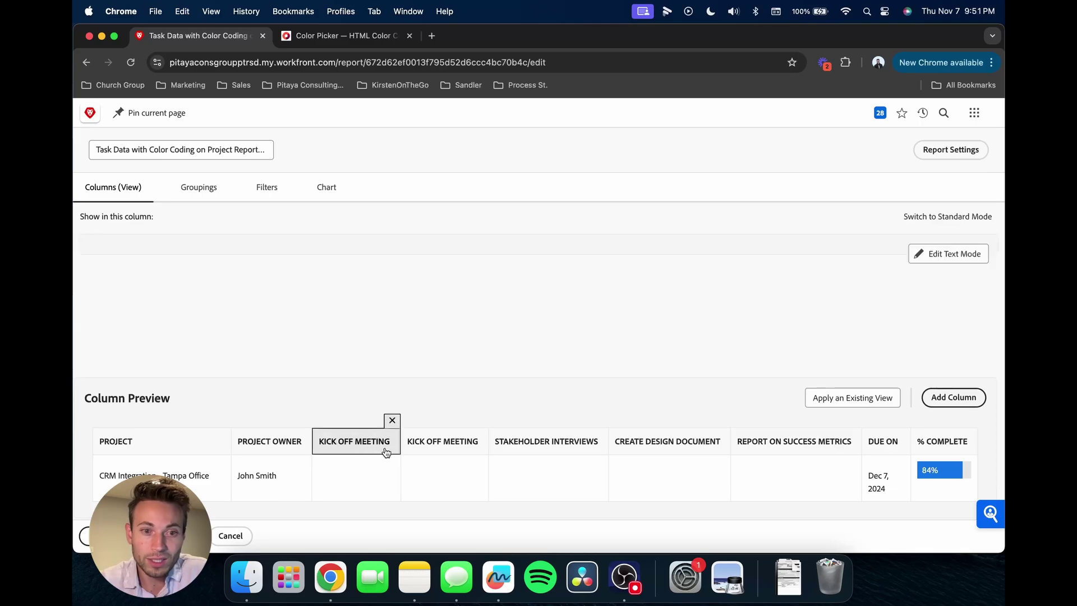
# Compare the text mode code of the two Kick Off Meeting columns
pyautogui.click(443, 450)
pyautogui.click(376, 448)
pyautogui.click(440, 449)
pyautogui.click(369, 449)
pyautogui.click(440, 447)
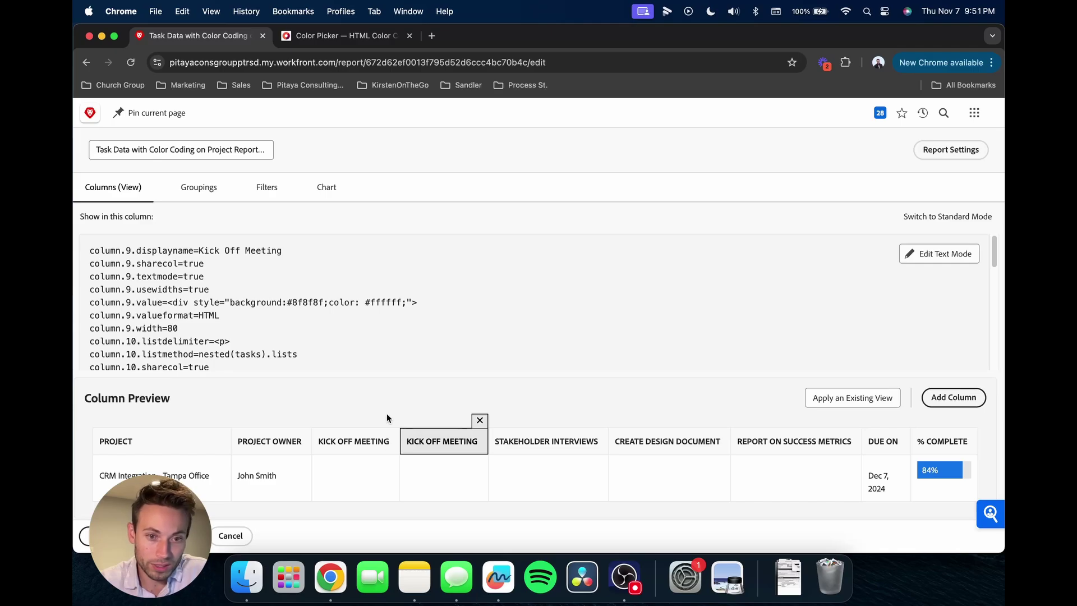
pyautogui.click(359, 441)
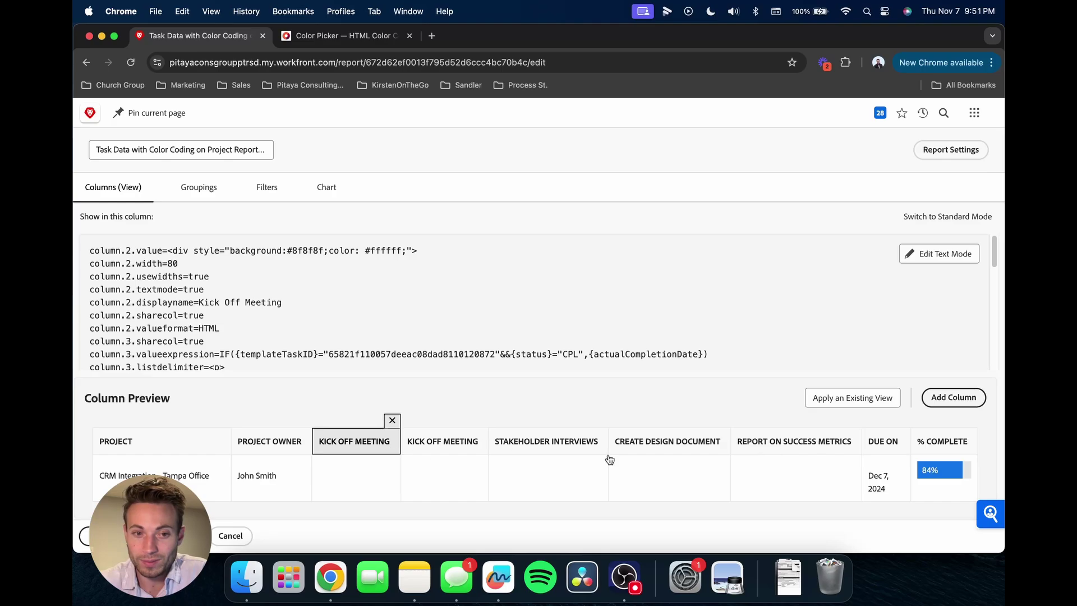
# Copy the template task ID from the Report on Success Metrics column's valueexpression and close the editor without changes
pyautogui.click(790, 448)
pyautogui.click(937, 257)
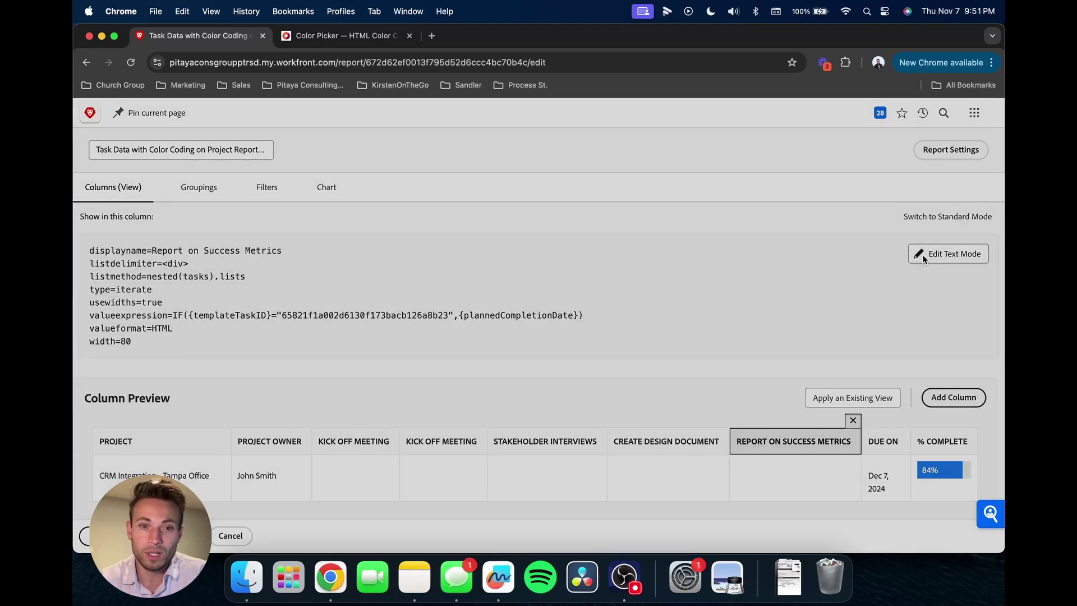
pyautogui.doubleClick(545, 254)
pyautogui.press('cmd+c')
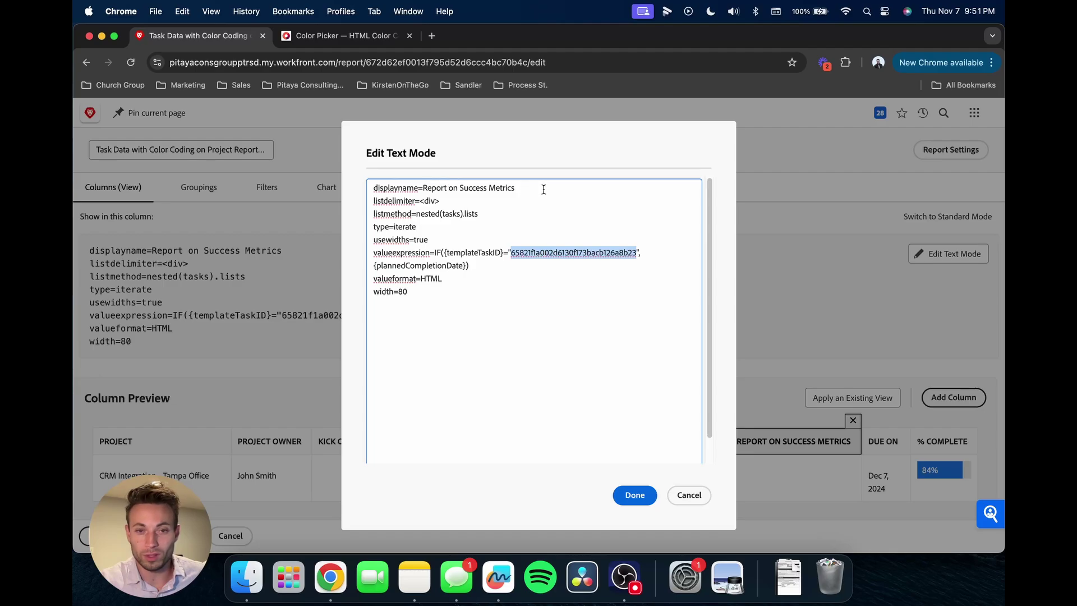
pyautogui.click(683, 494)
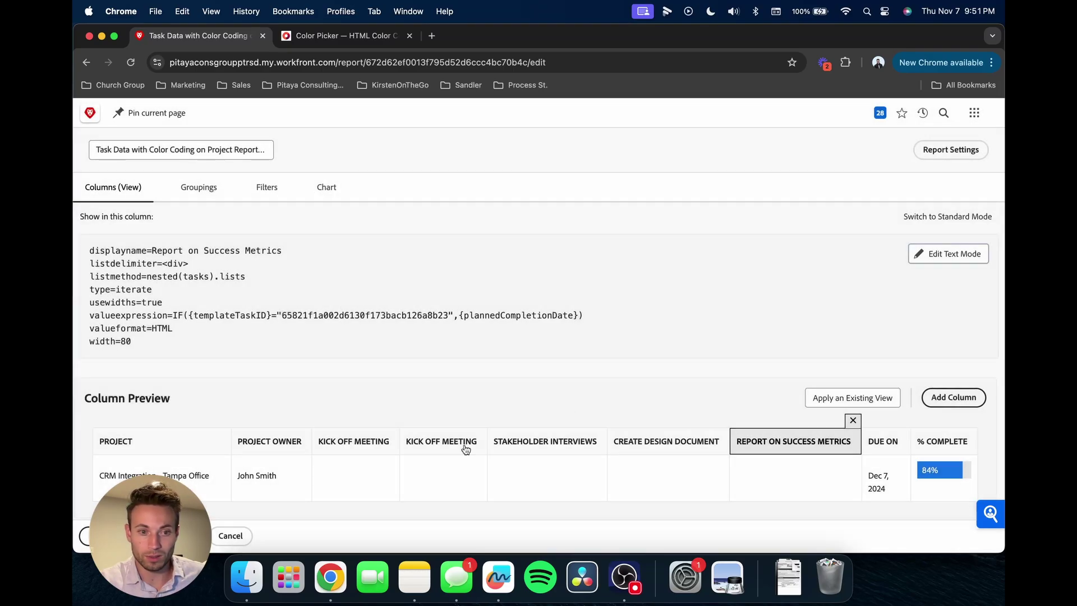
# In the first Kick Off Meeting column's text mode code, change the displayname to Report on Success Metrics
pyautogui.click(351, 442)
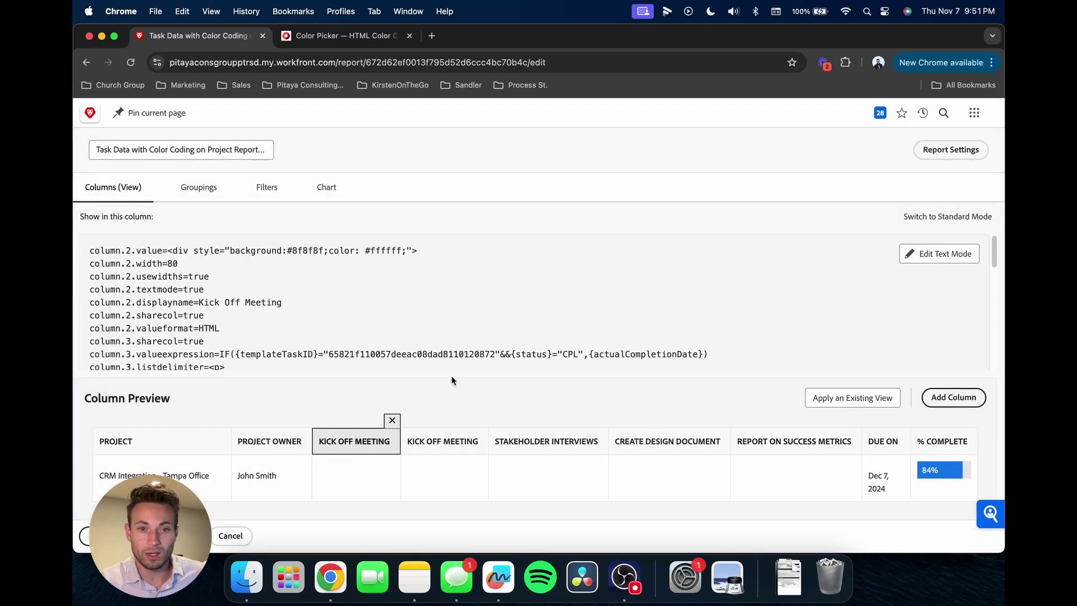
pyautogui.click(904, 258)
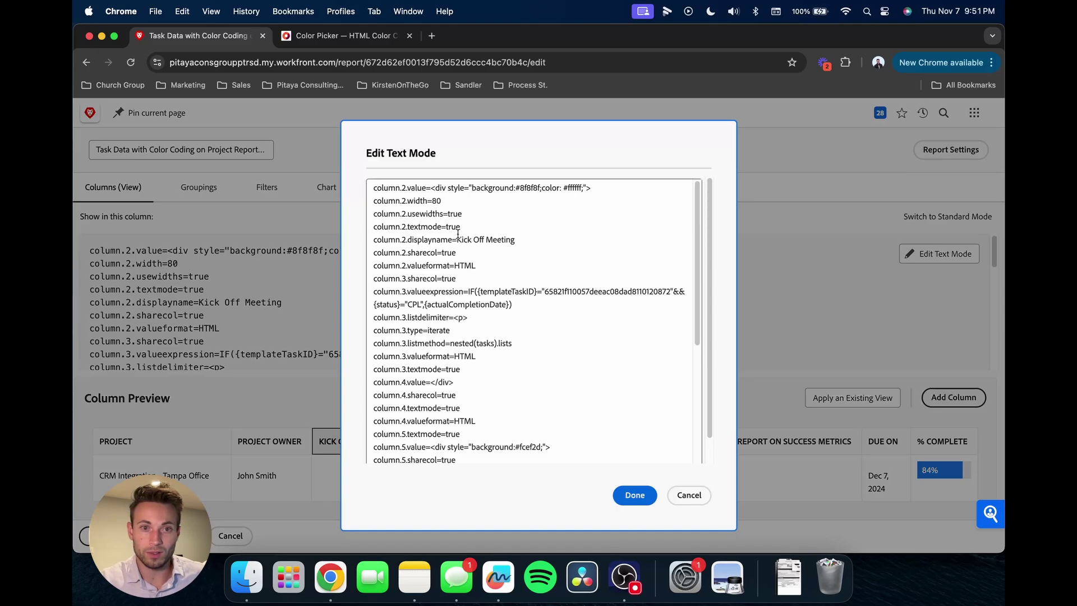
pyautogui.click(520, 241)
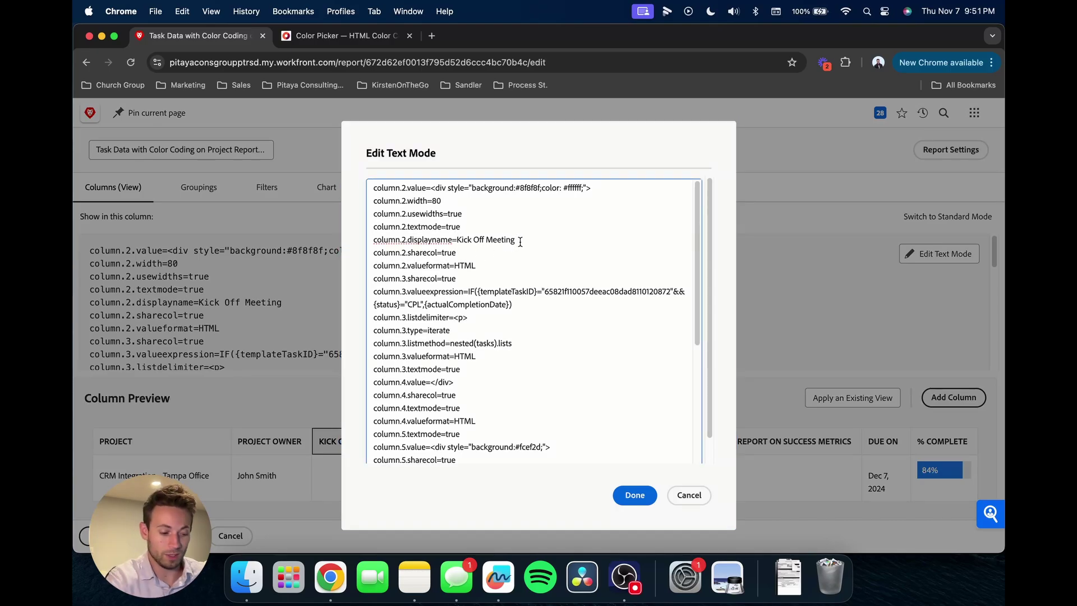
pyautogui.press('BackSpace')
pyautogui.press('BackSpace')
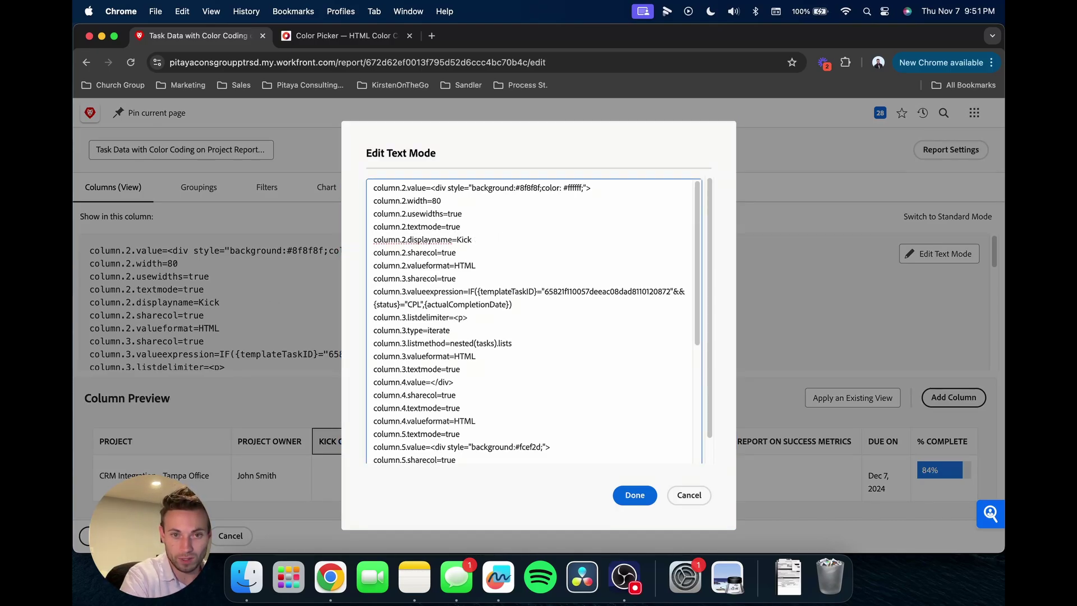
pyautogui.write('Report on Success Metrics')
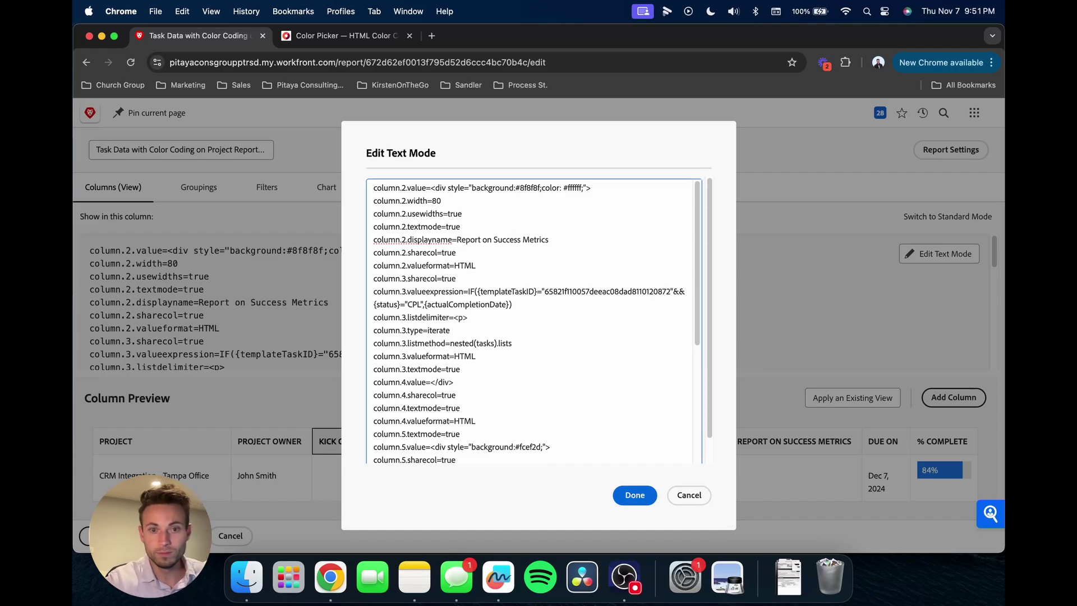
# Replace the template task ID in each valueexpression of this code with the copied Report on Success Metrics ID and apply the changes
pyautogui.doubleClick(606, 291)
pyautogui.click(605, 292)
pyautogui.scroll(-5, 606, 293)
pyautogui.doubleClick(595, 343)
pyautogui.press('cmd+v')
pyautogui.scroll(-3, 595, 344)
pyautogui.doubleClick(586, 381)
pyautogui.press('super+v')
pyautogui.scroll(8, 583, 379)
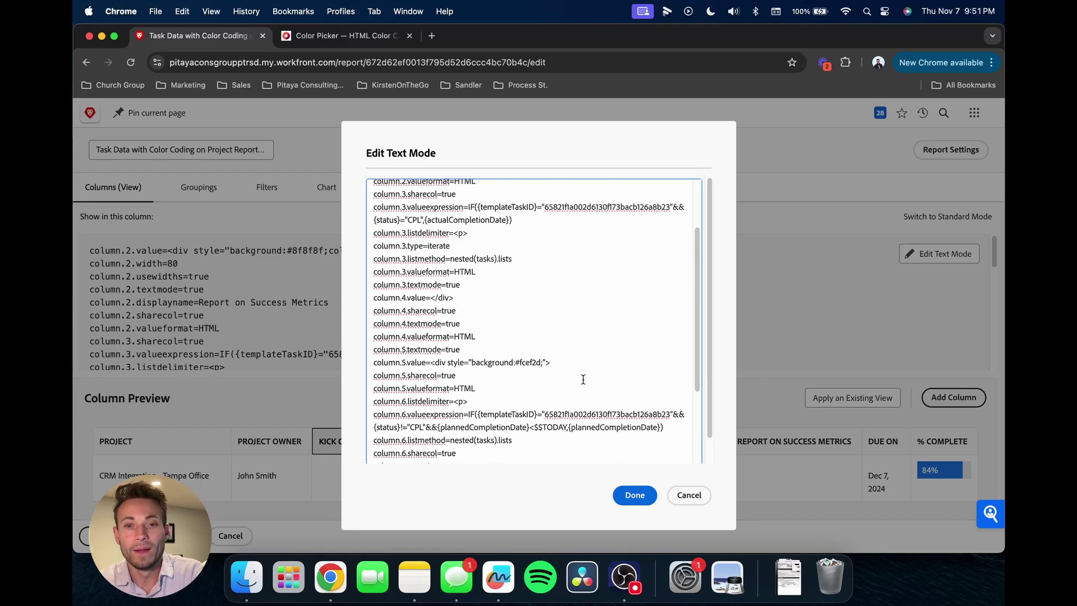
pyautogui.click(617, 495)
# Move the new color-coded Report on Success Metrics column directly before the old one and delete the old column
pyautogui.moveTo(333, 449); pyautogui.dragTo(698, 444)
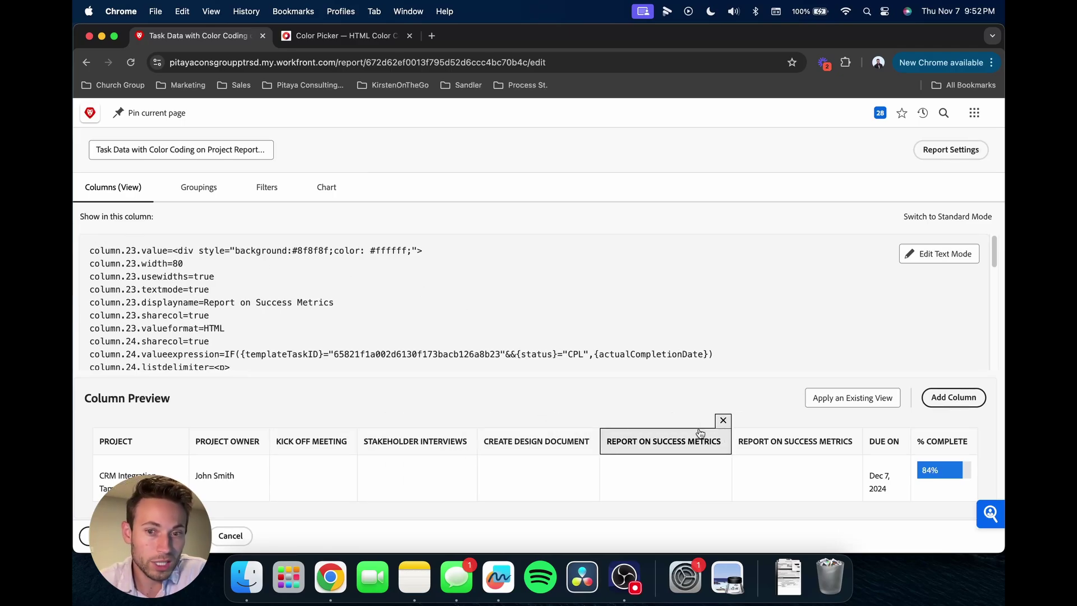
pyautogui.click(847, 448)
pyautogui.click(855, 421)
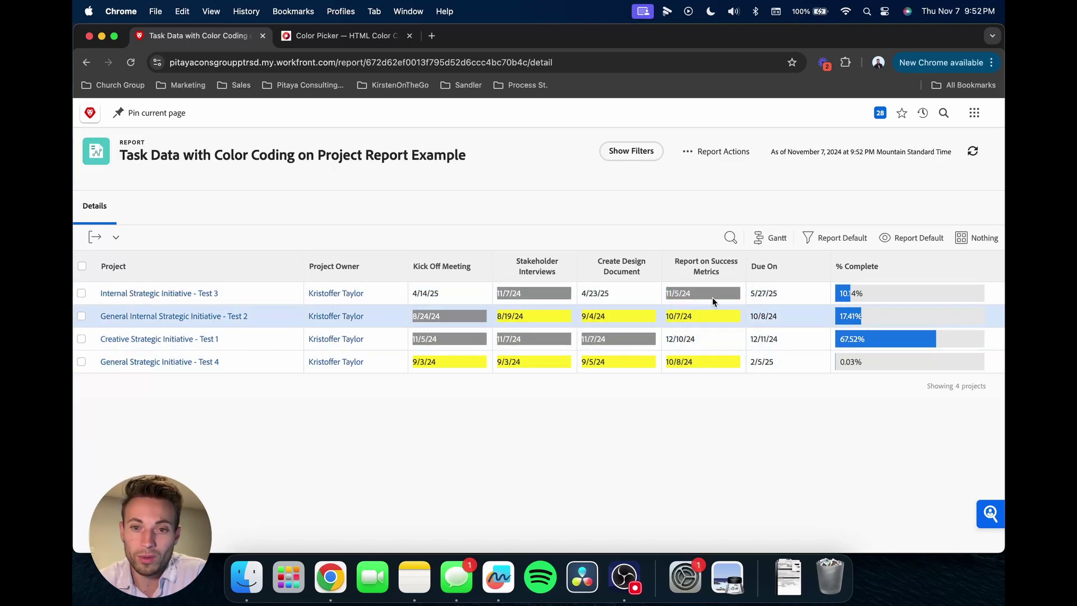
# Reopen the report for editing and open the Report on Success Metrics column's text mode code
pyautogui.click(714, 152)
pyautogui.click(708, 176)
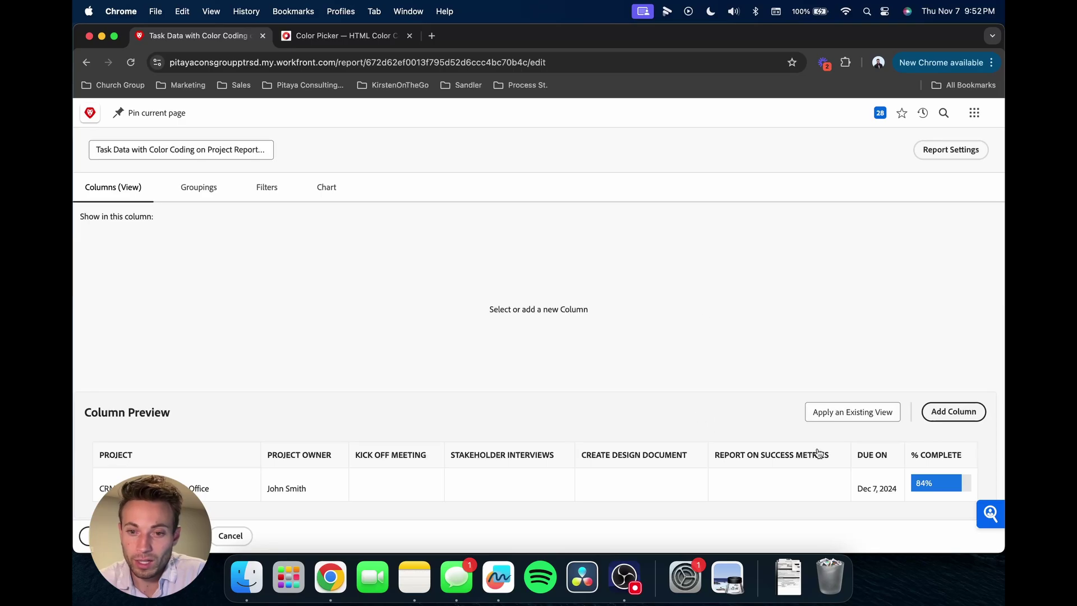
pyautogui.click(772, 459)
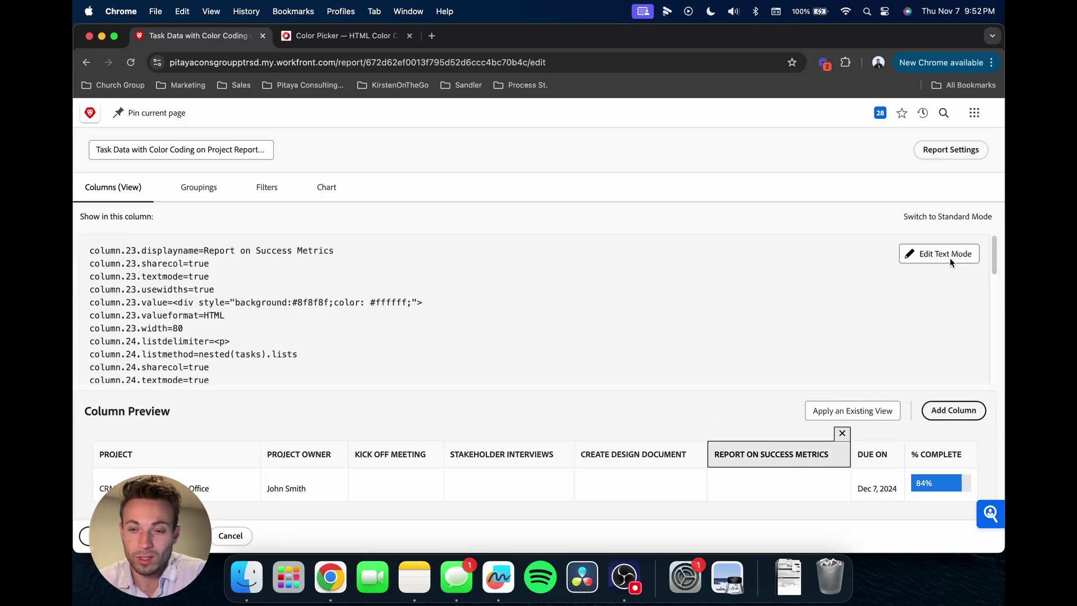
pyautogui.click(949, 257)
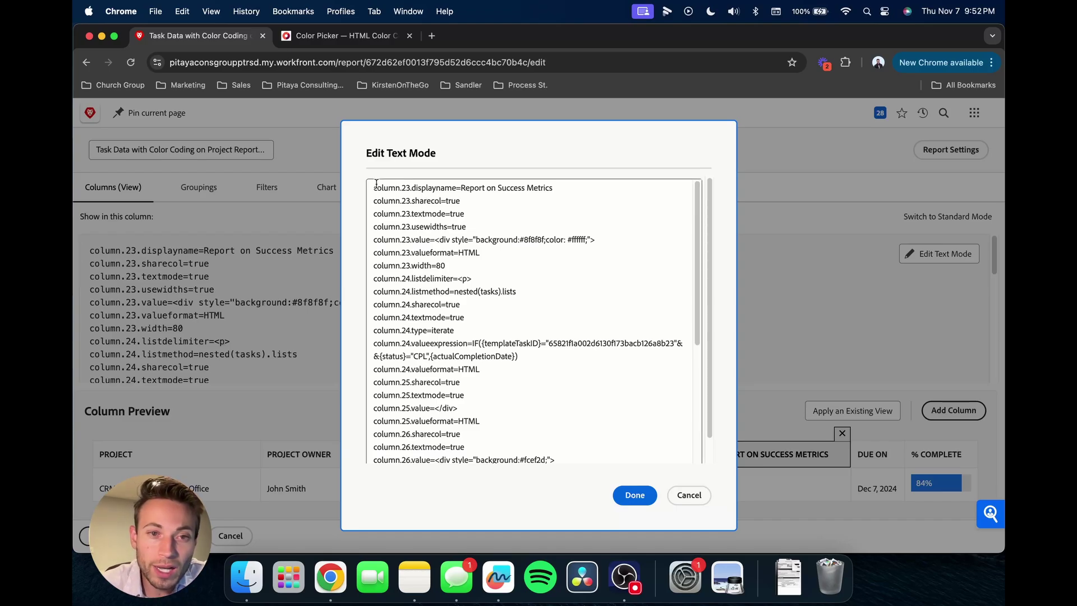
# Examine the column.23 display settings, its background and text color codes, and the column.24 valueexpression for completed tasks
pyautogui.moveTo(372, 186); pyautogui.dragTo(555, 189)
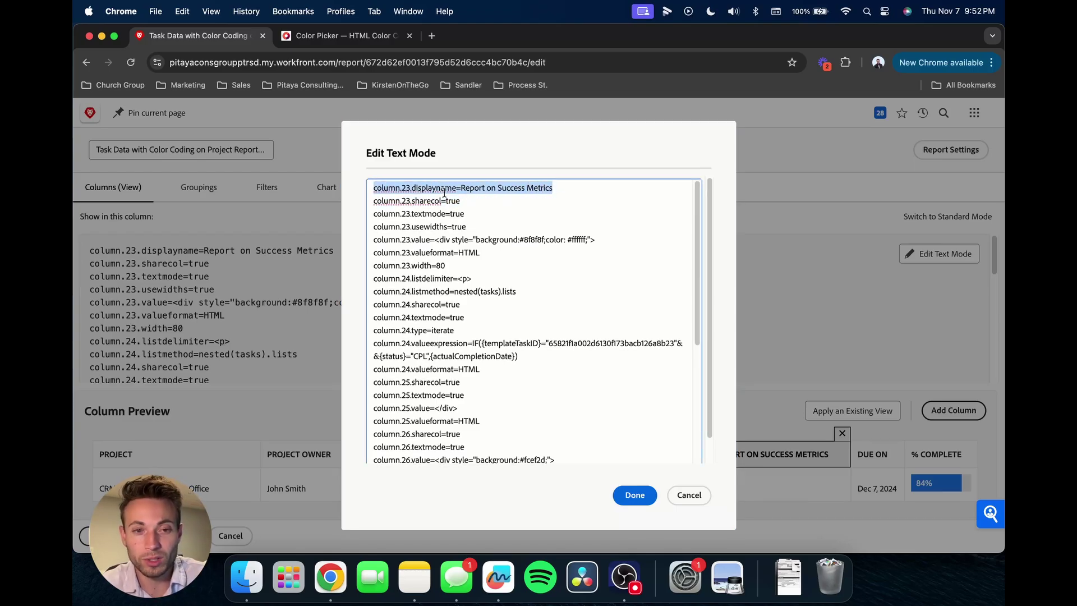
pyautogui.click(535, 204)
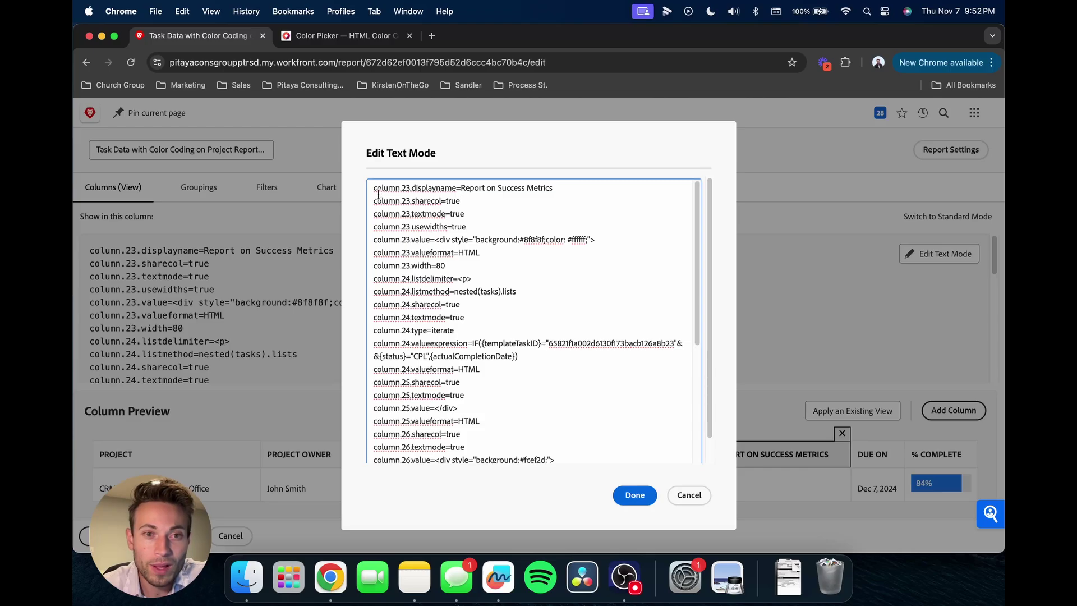
pyautogui.moveTo(371, 189); pyautogui.dragTo(451, 261)
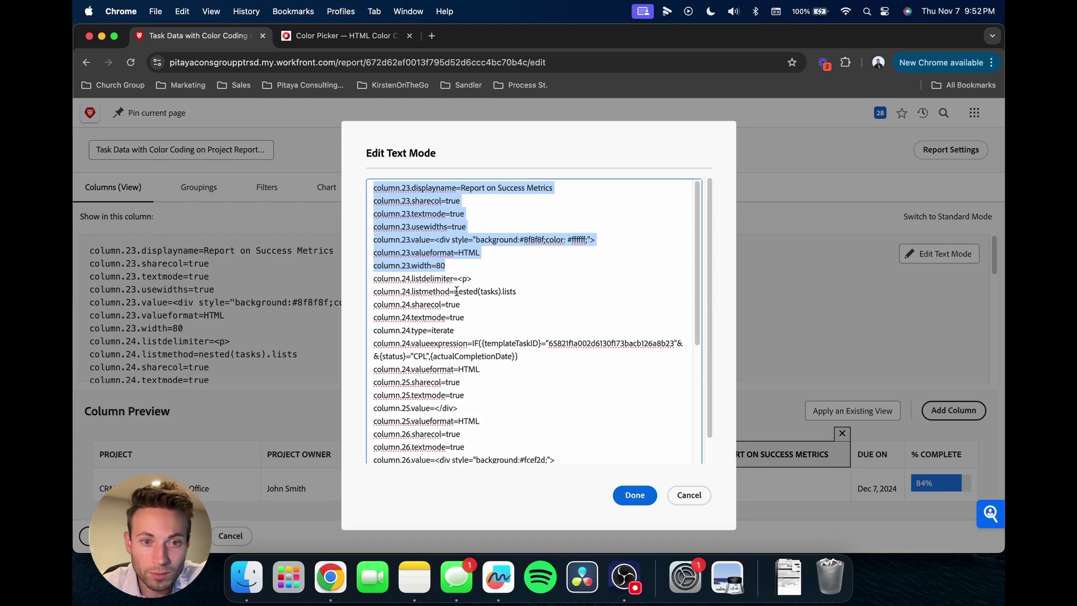
pyautogui.scroll(-1, 510, 298)
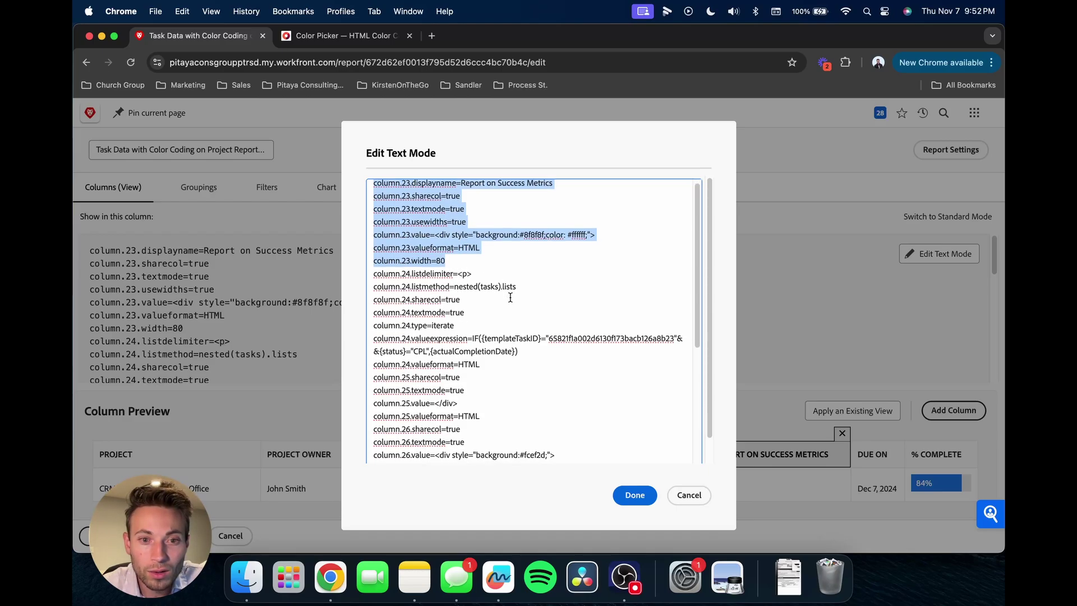
pyautogui.scroll(1, 446, 209)
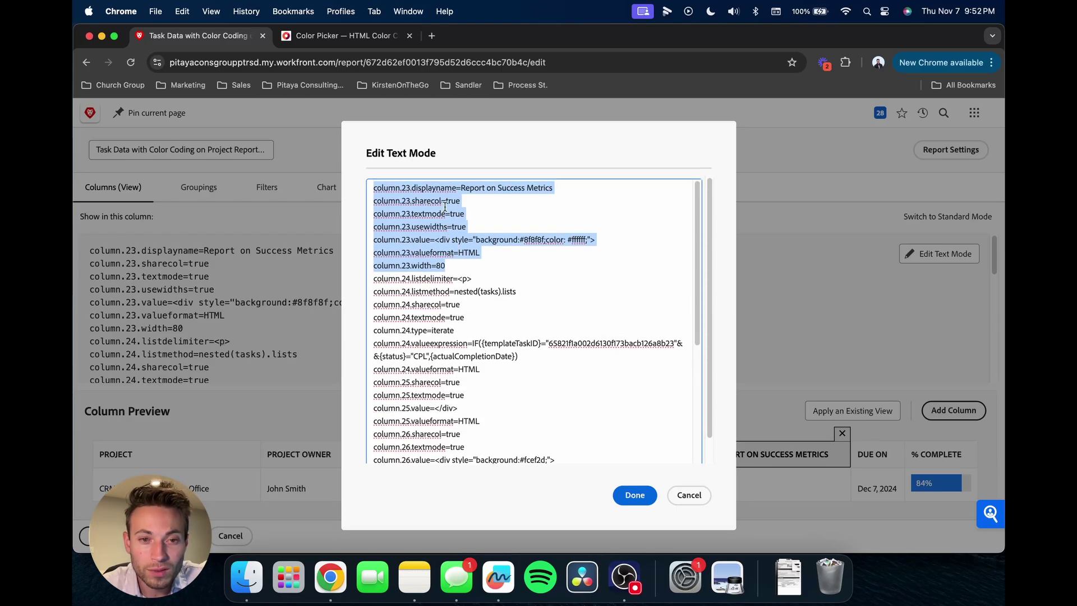
pyautogui.scroll(-1, 446, 264)
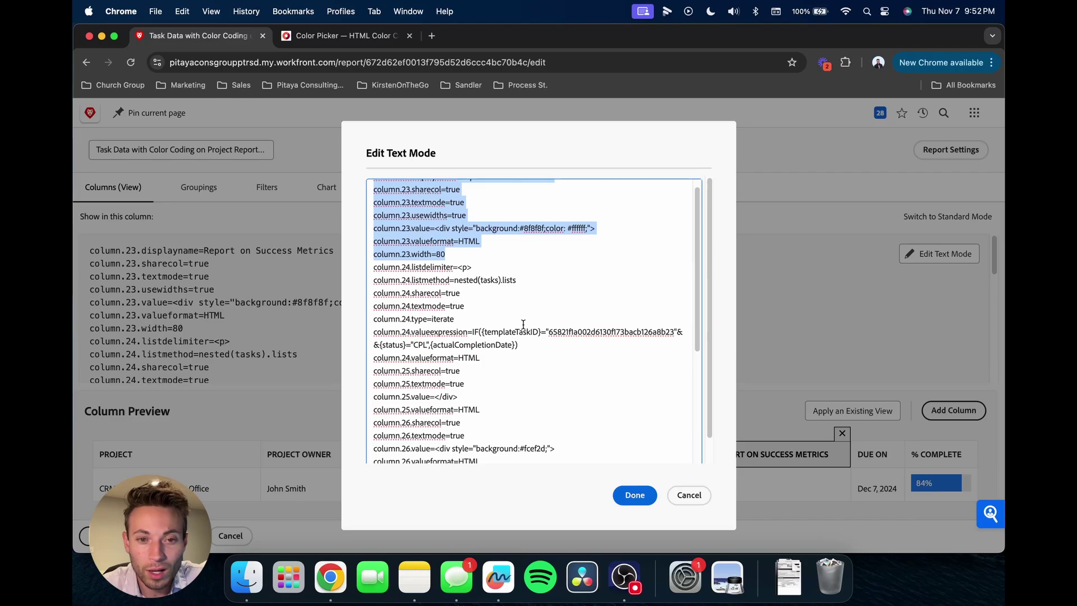
pyautogui.scroll(-2, 511, 314)
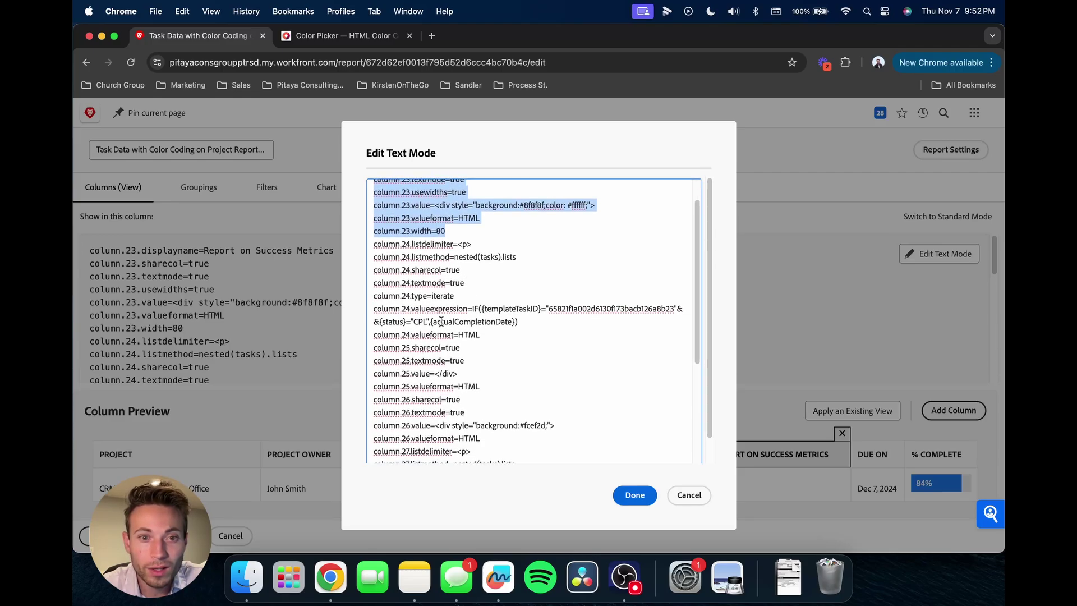
pyautogui.moveTo(374, 309); pyautogui.dragTo(524, 322)
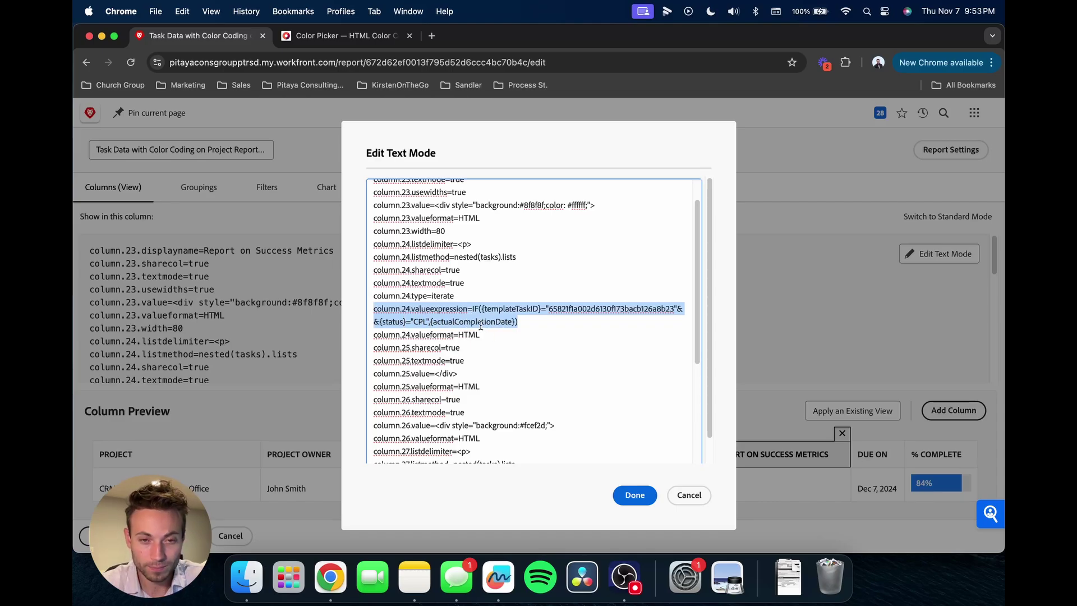
pyautogui.scroll(1, 516, 350)
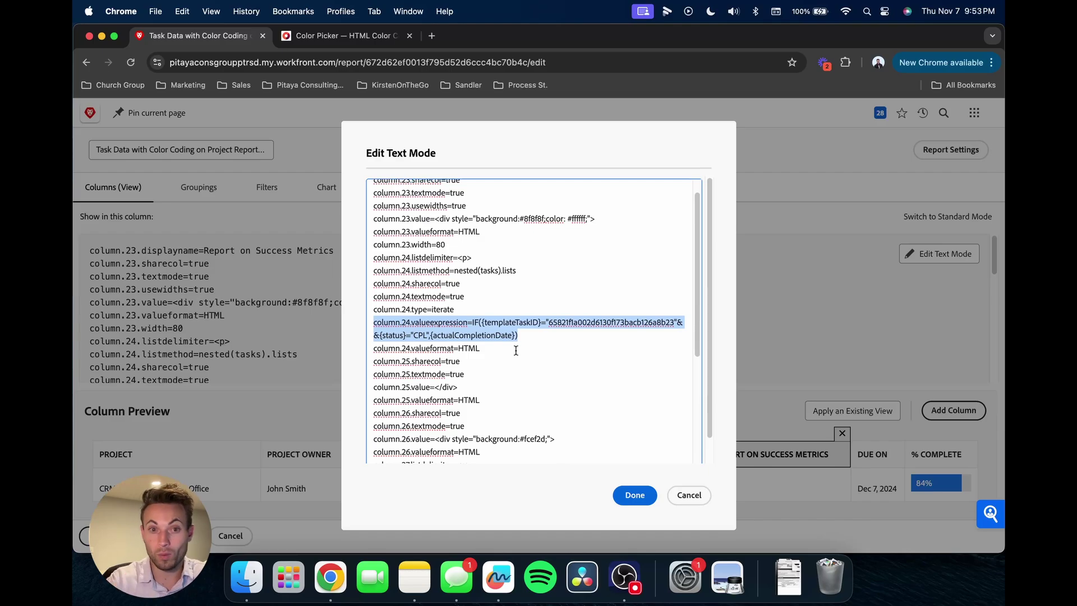
pyautogui.scroll(2, 514, 340)
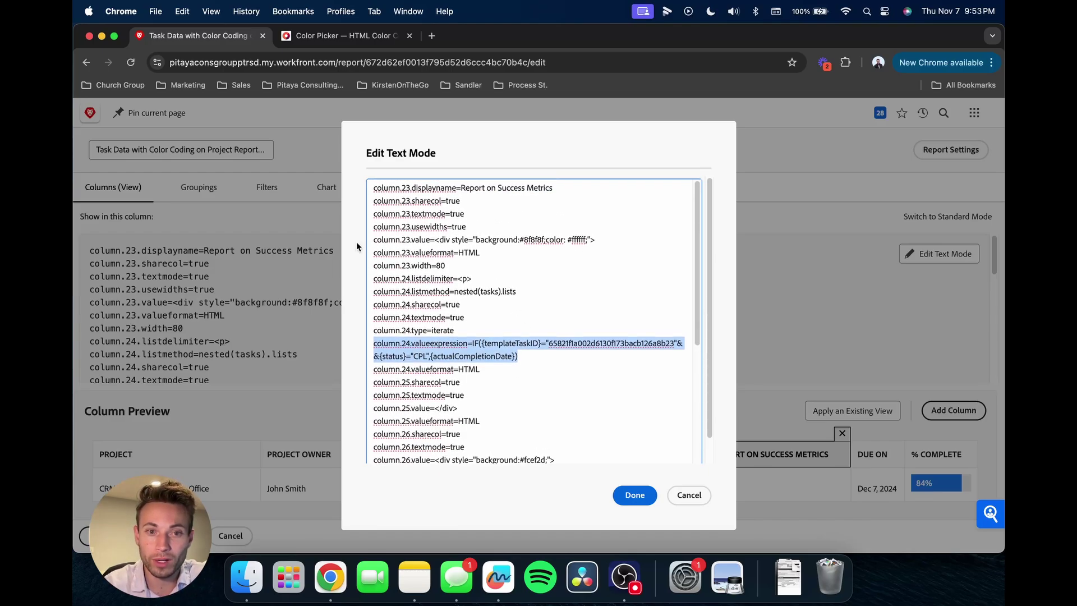
pyautogui.moveTo(372, 237); pyautogui.dragTo(393, 240)
pyautogui.moveTo(585, 244); pyautogui.dragTo(595, 241)
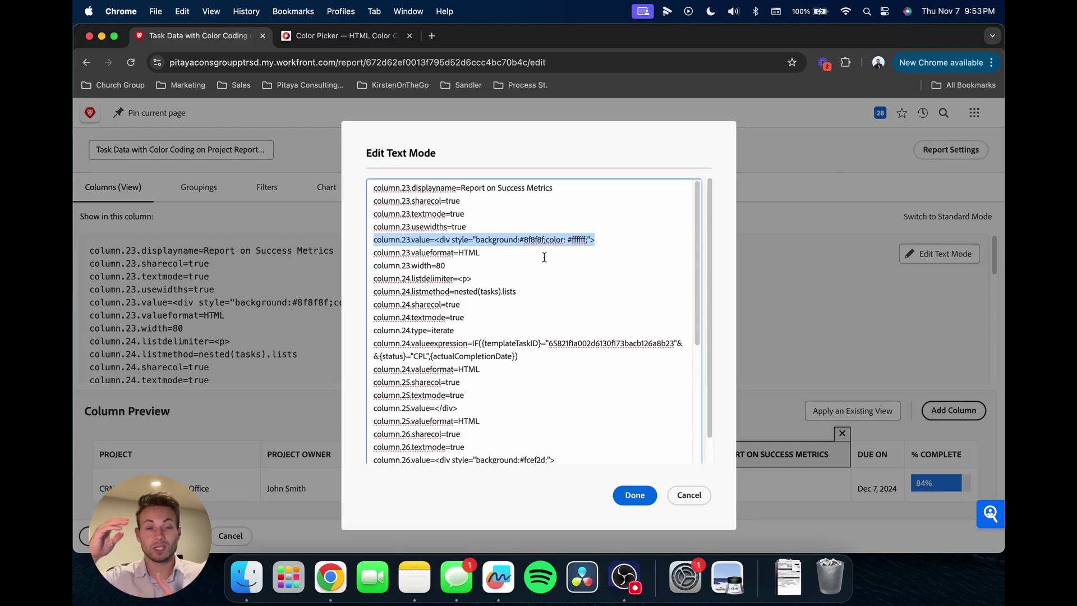
pyautogui.doubleClick(578, 240)
pyautogui.doubleClick(529, 239)
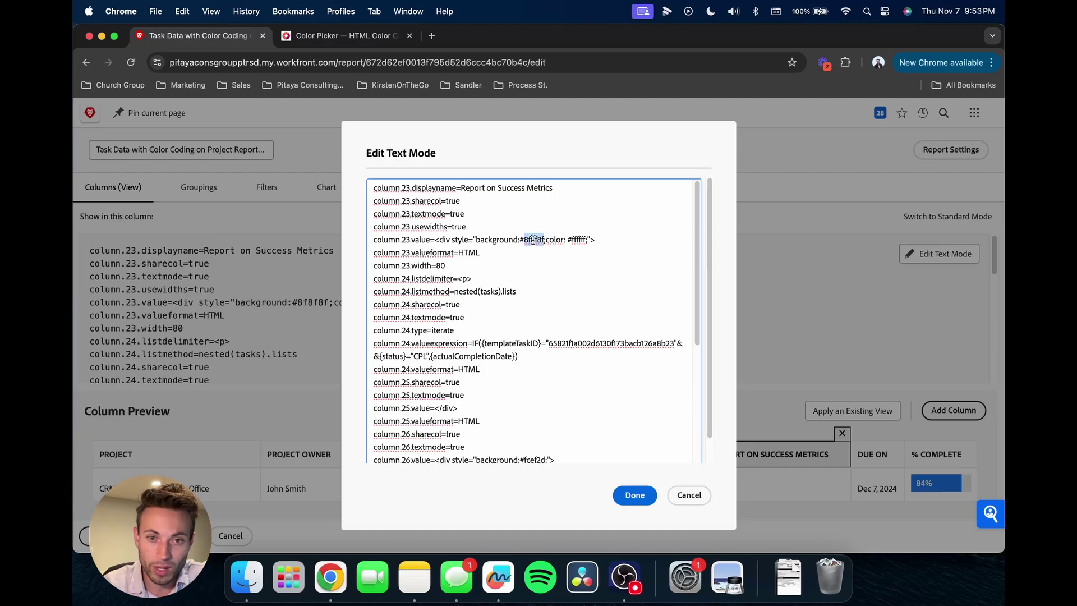
# Examine the column.25 block that closes the div and how it relates to the column.23 and column.24 blocks
pyautogui.scroll(-5, 546, 301)
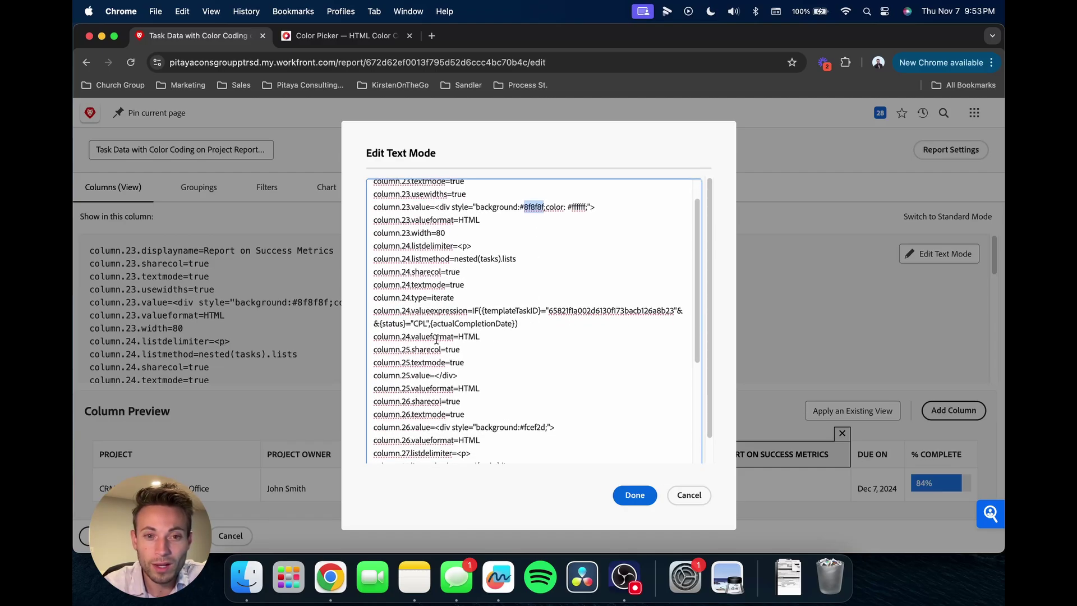
pyautogui.moveTo(457, 308); pyautogui.dragTo(374, 308)
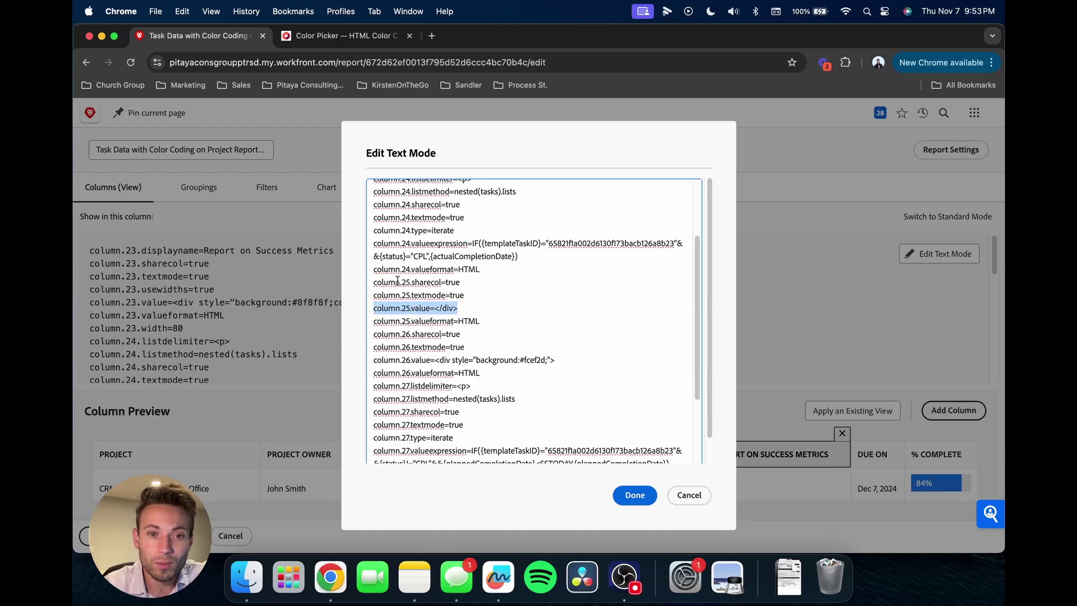
pyautogui.moveTo(373, 282); pyautogui.dragTo(484, 320)
pyautogui.scroll(3, 447, 310)
pyautogui.scroll(1, 447, 310)
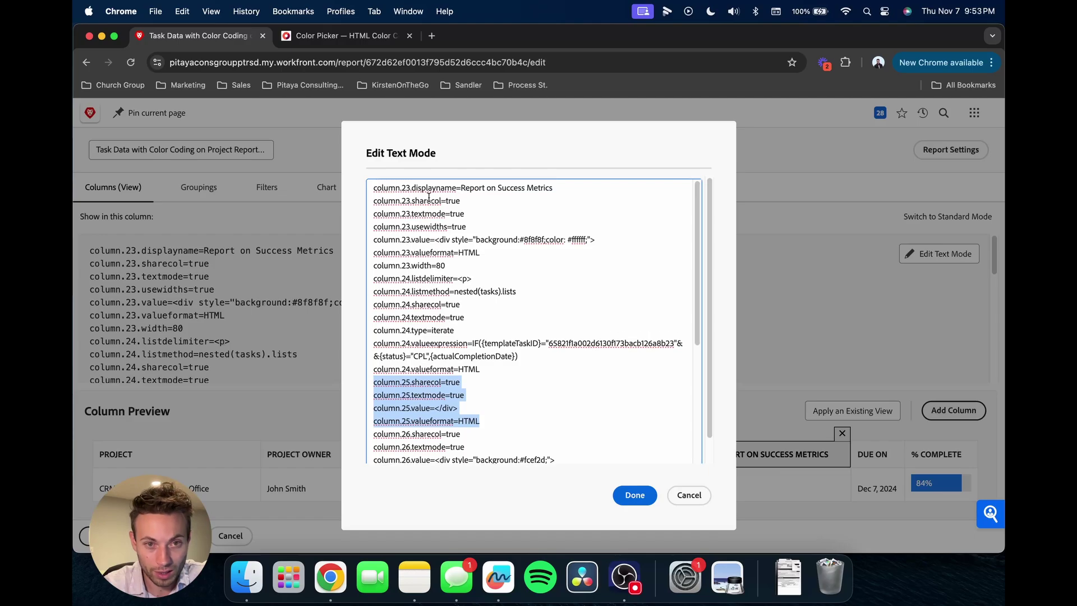
pyautogui.scroll(-1, 440, 341)
pyautogui.scroll(-3, 443, 339)
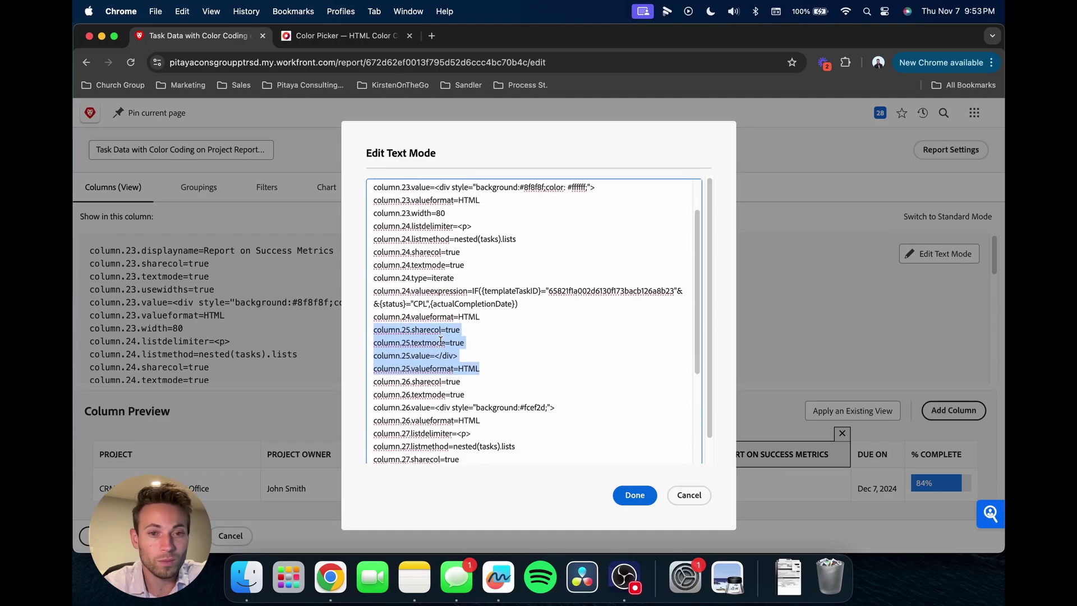
# Examine the column.26 background color and the status and $$TODAY conditions in the column.27 valueexpression
pyautogui.scroll(-5, 443, 319)
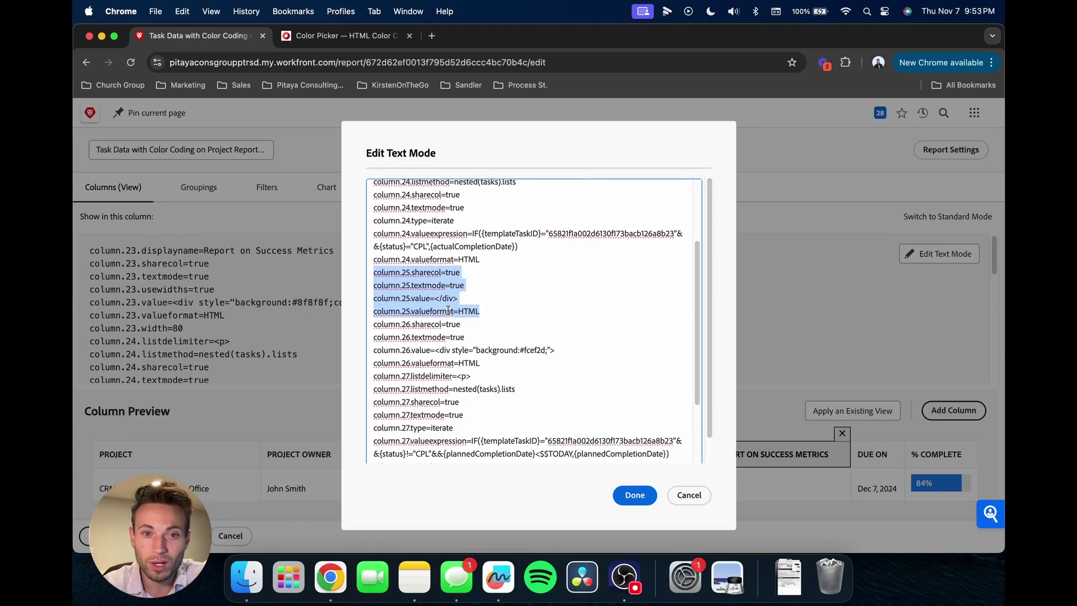
pyautogui.scroll(-1, 476, 312)
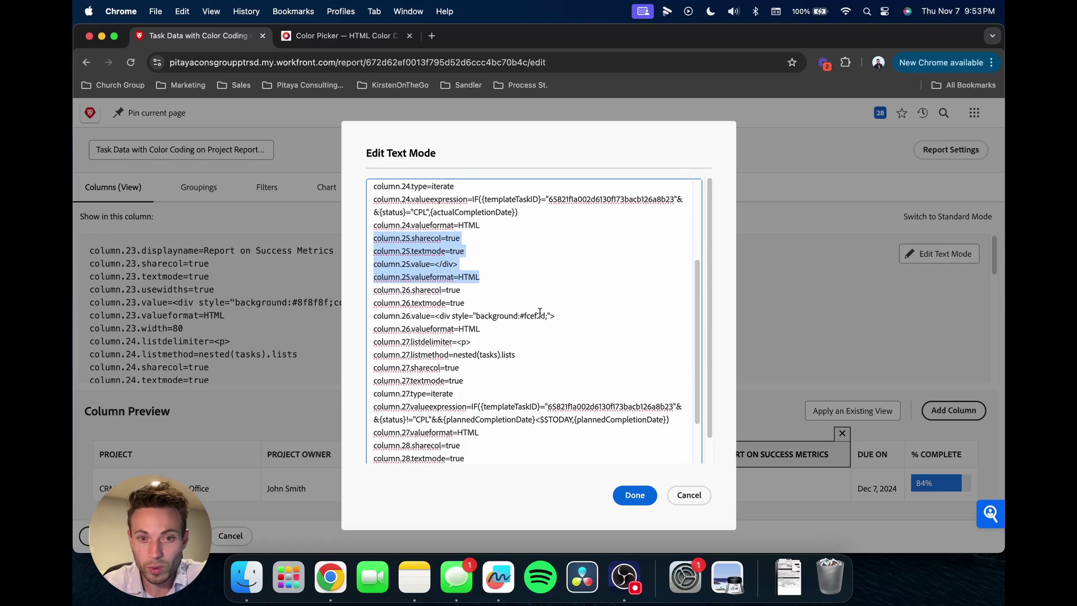
pyautogui.scroll(-1, 551, 318)
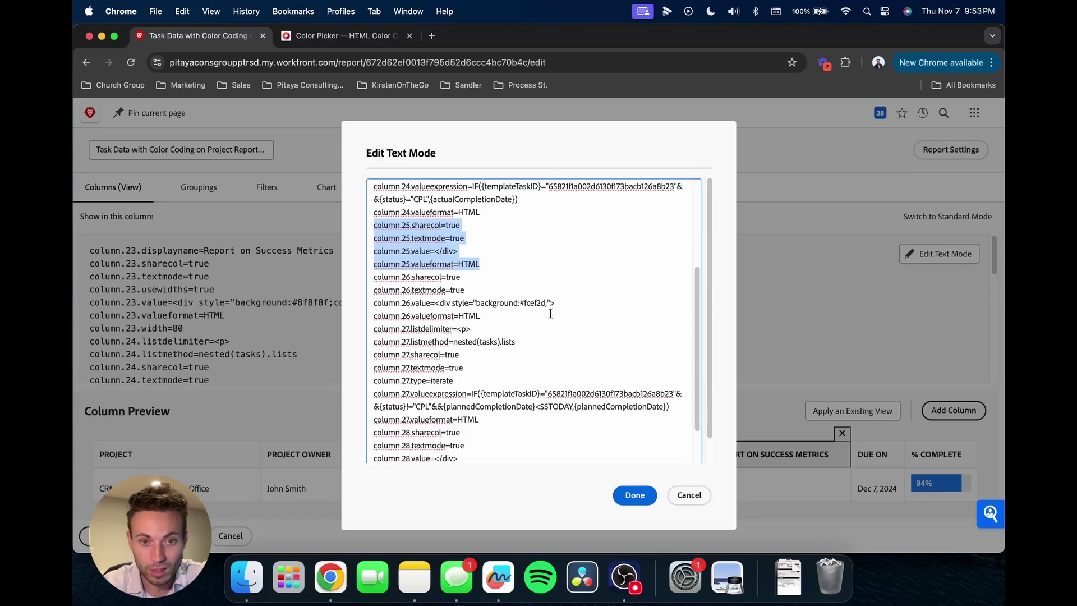
pyautogui.scroll(-1, 550, 314)
pyautogui.moveTo(380, 379); pyautogui.dragTo(670, 389)
pyautogui.scroll(-1, 507, 378)
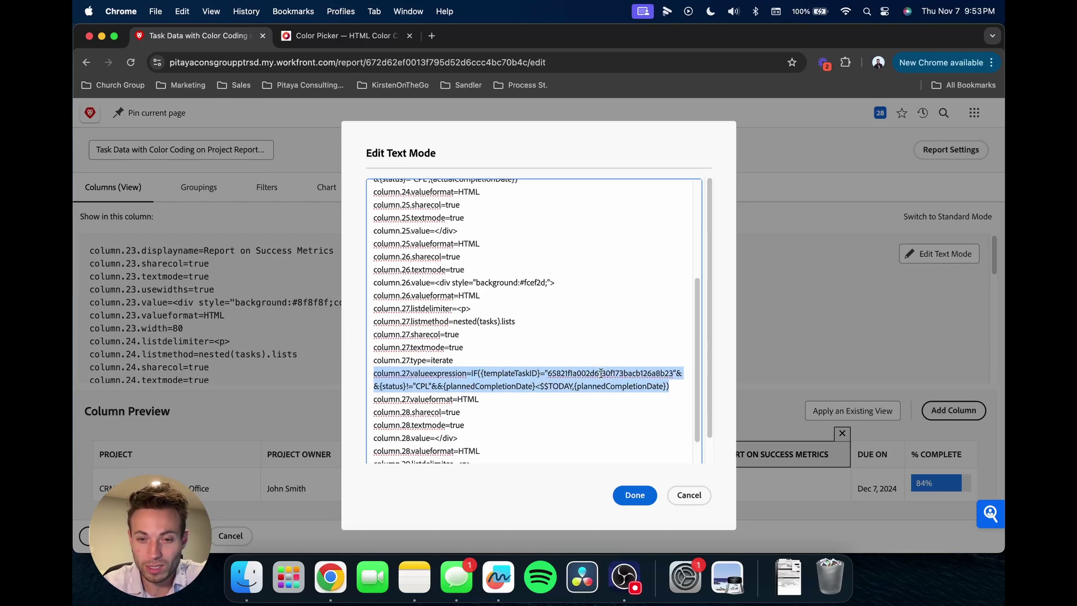
pyautogui.scroll(5, 600, 373)
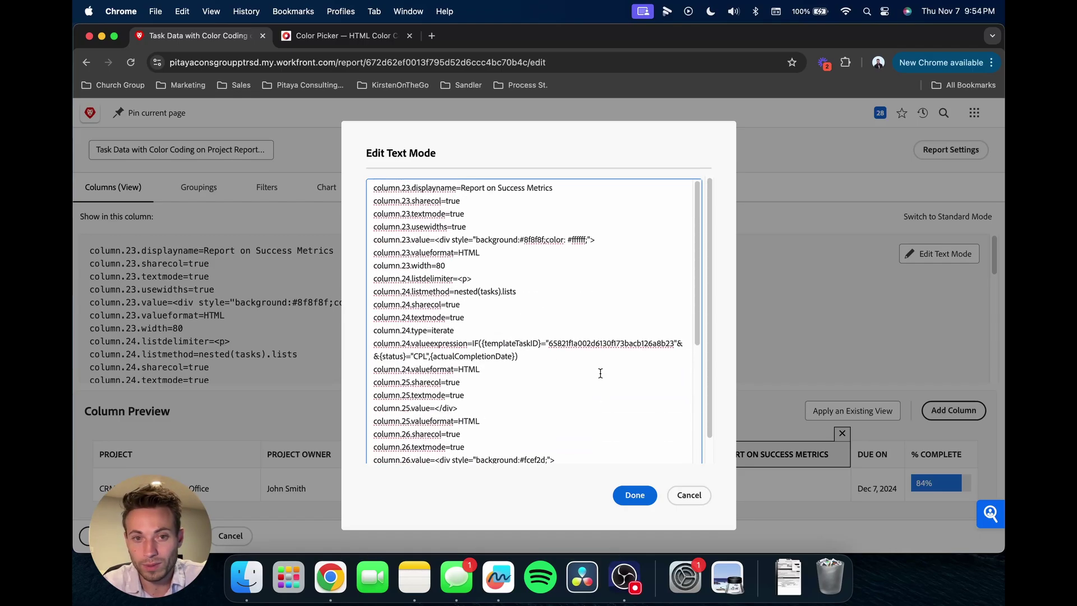
pyautogui.scroll(-5, 588, 342)
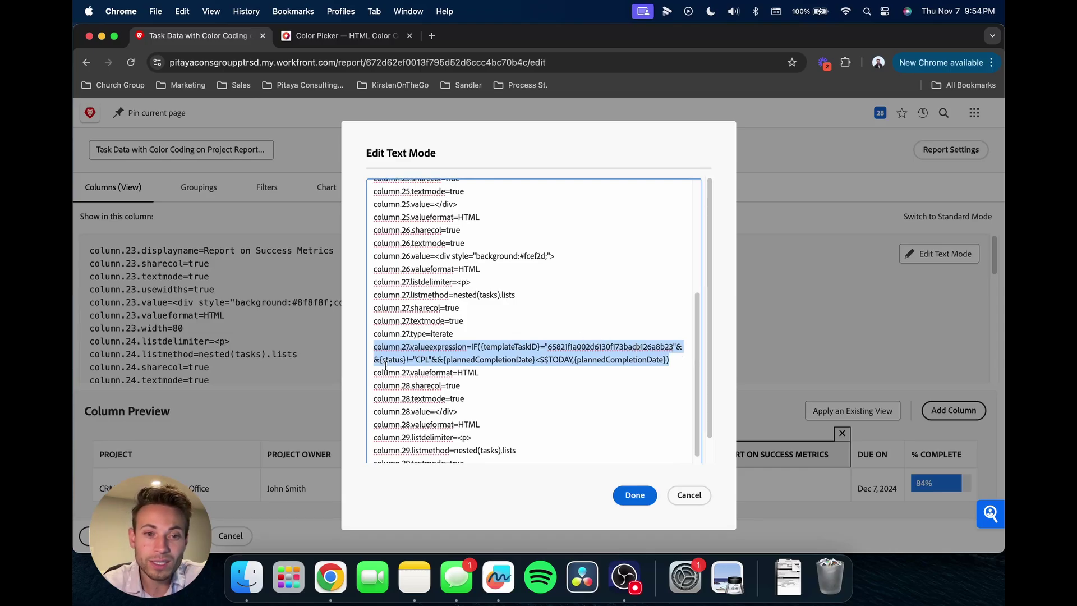
pyautogui.moveTo(405, 363); pyautogui.dragTo(433, 364)
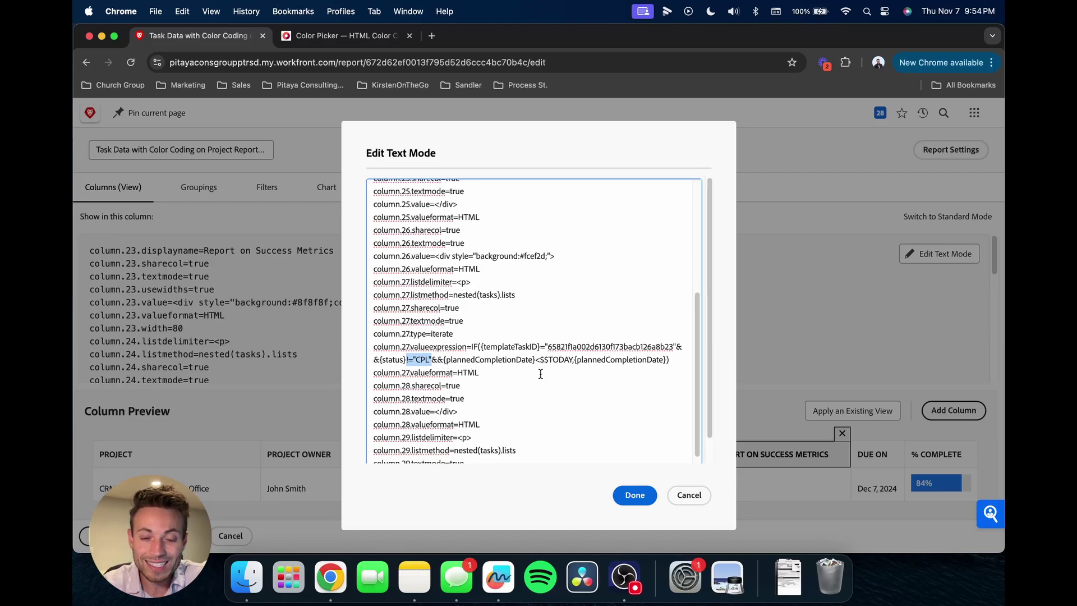
pyautogui.moveTo(540, 362); pyautogui.dragTo(573, 363)
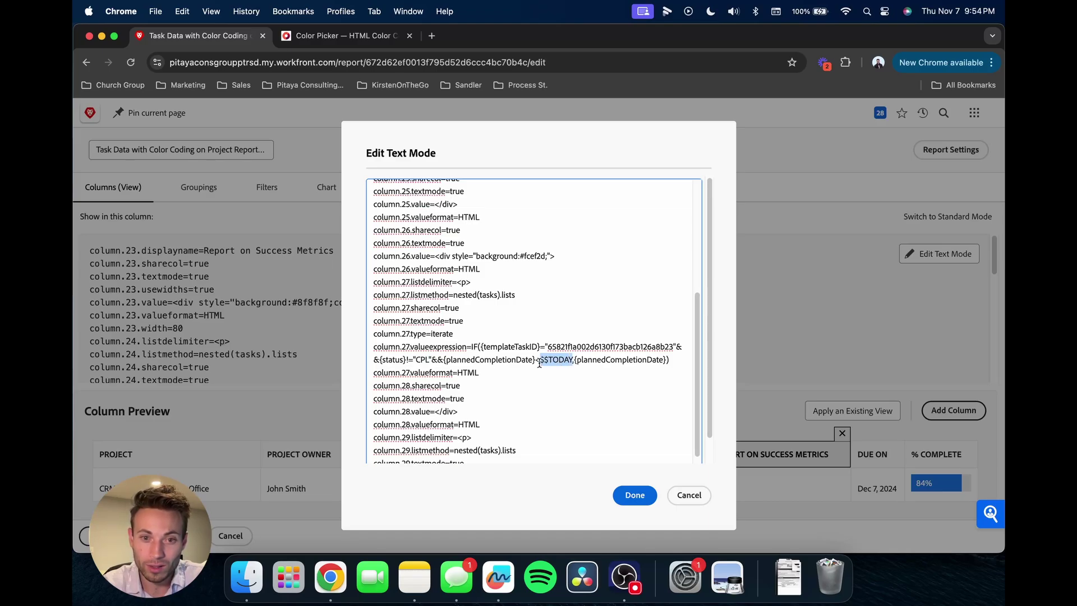
# Examine the plannedCompletionDate output in the column.27 valueexpression, the column.26 opening div and the column.28 closing div
pyautogui.click(677, 362)
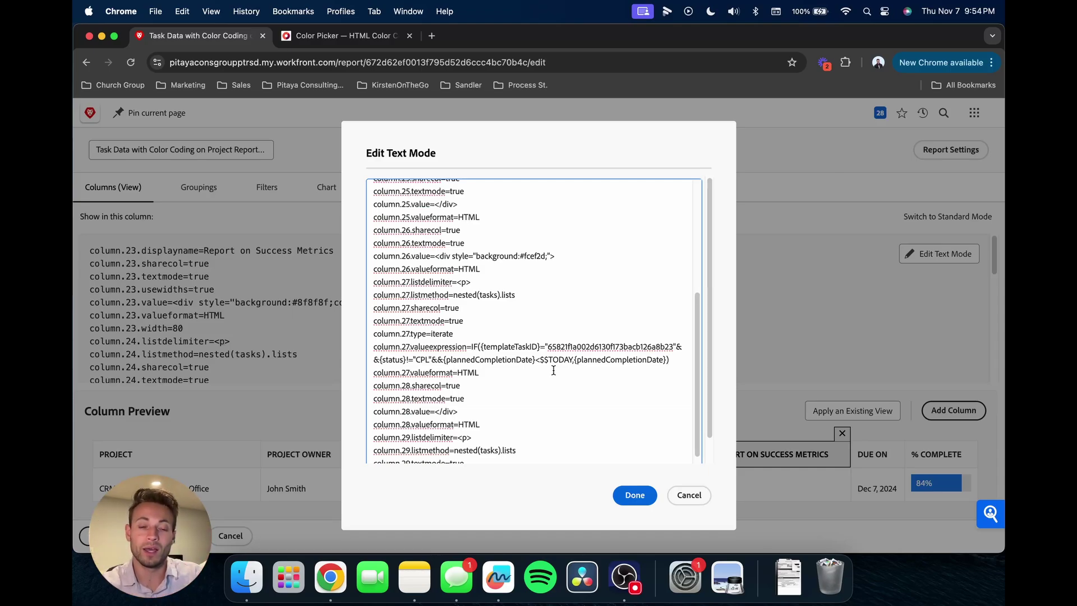
pyautogui.moveTo(577, 360); pyautogui.dragTo(664, 360)
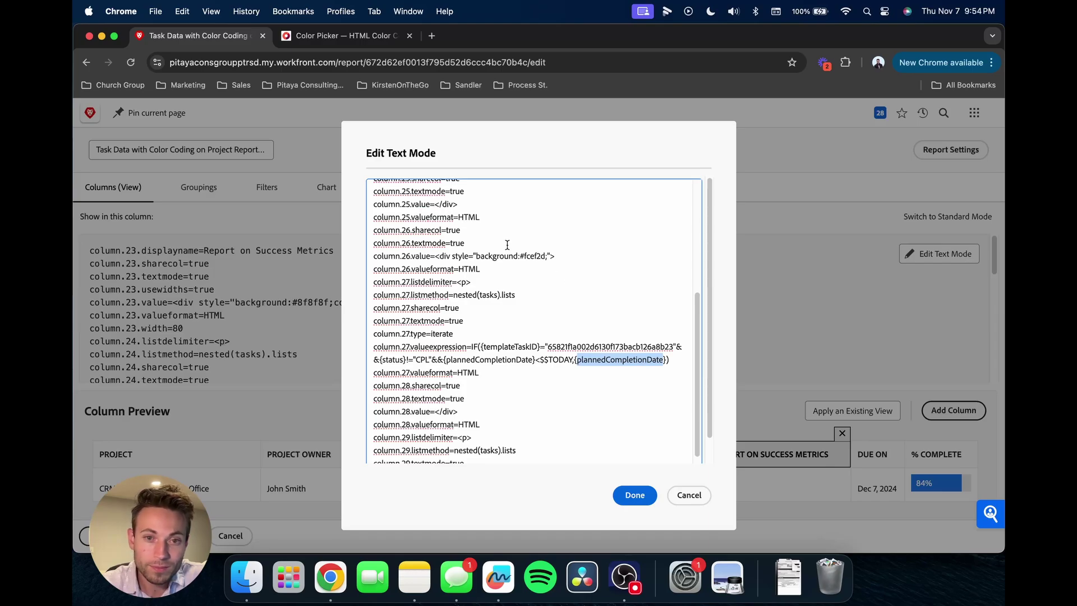
pyautogui.moveTo(568, 257); pyautogui.dragTo(377, 257)
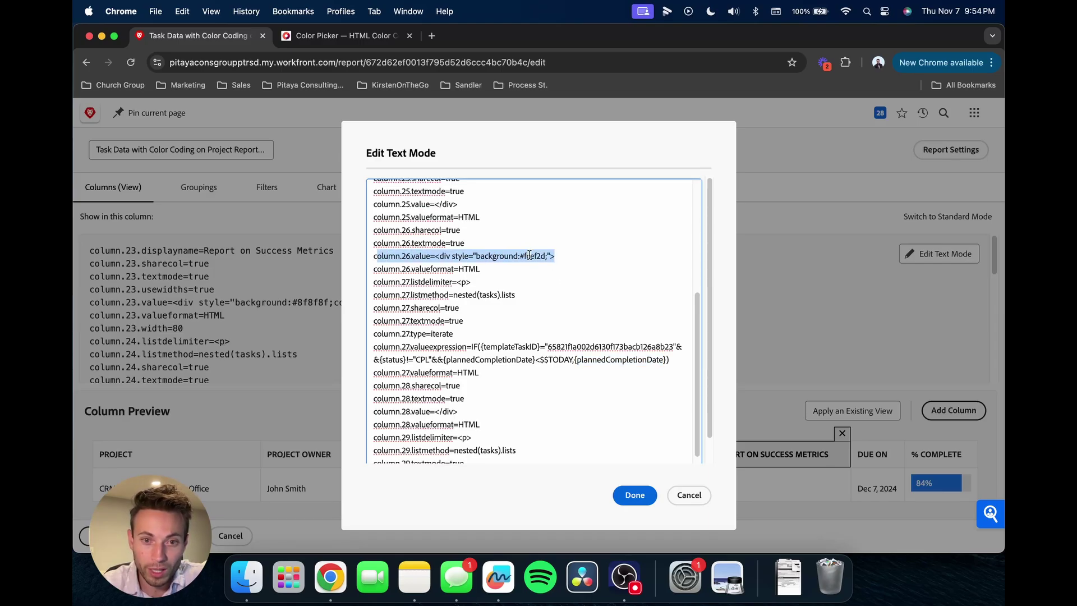
pyautogui.scroll(-4, 546, 295)
pyautogui.click(466, 333)
pyautogui.moveTo(466, 333); pyautogui.dragTo(373, 334)
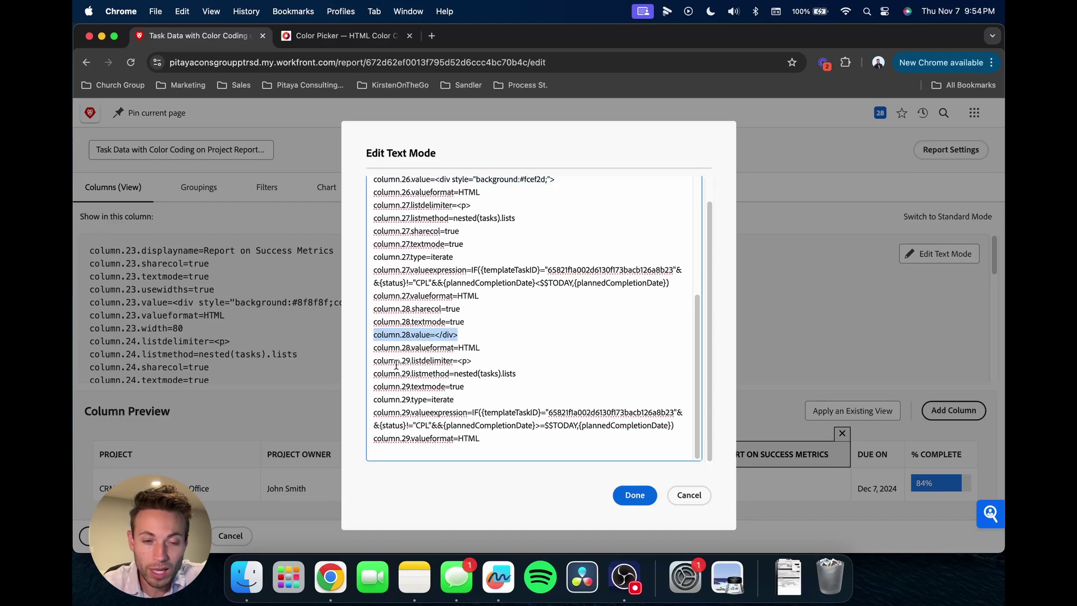
# Examine the column.29 block for incomplete, not overdue tasks and compare it with the column.26 block that sets a background
pyautogui.moveTo(376, 361); pyautogui.dragTo(481, 440)
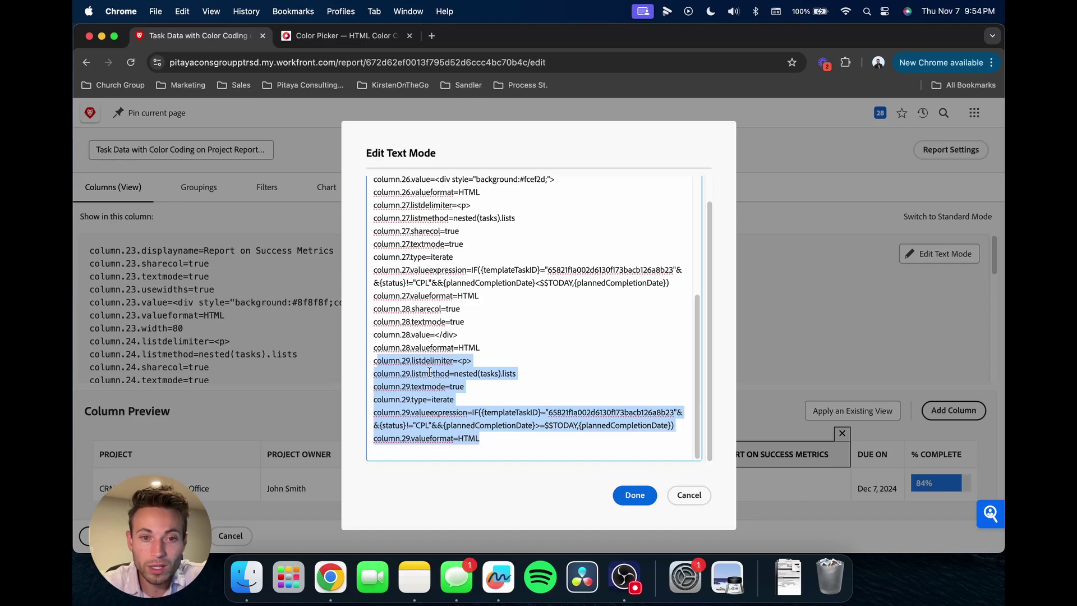
pyautogui.scroll(1, 494, 381)
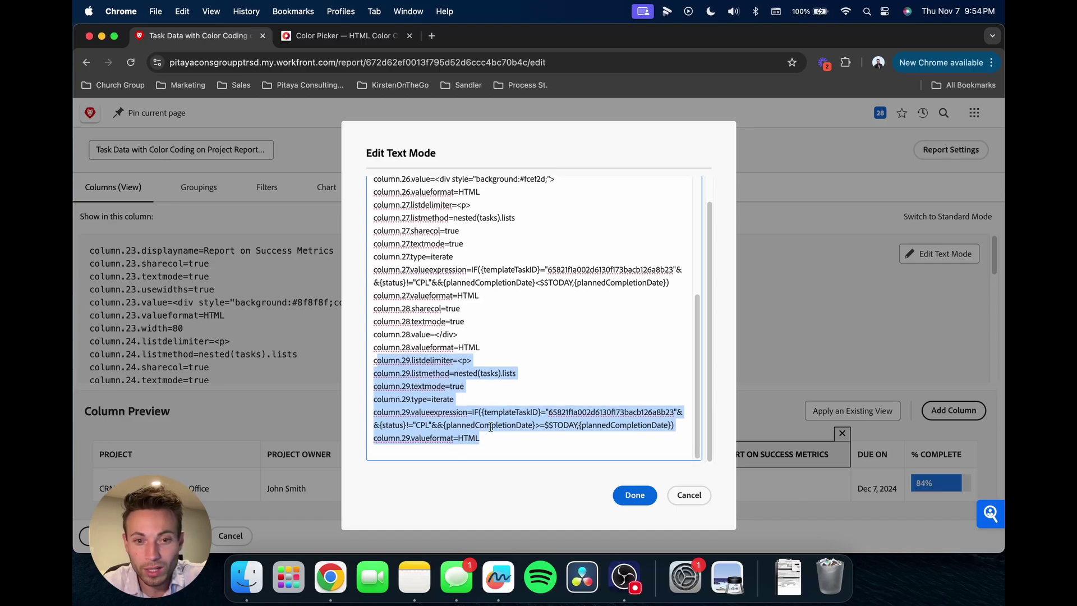
pyautogui.scroll(-1, 522, 442)
pyautogui.click(523, 442)
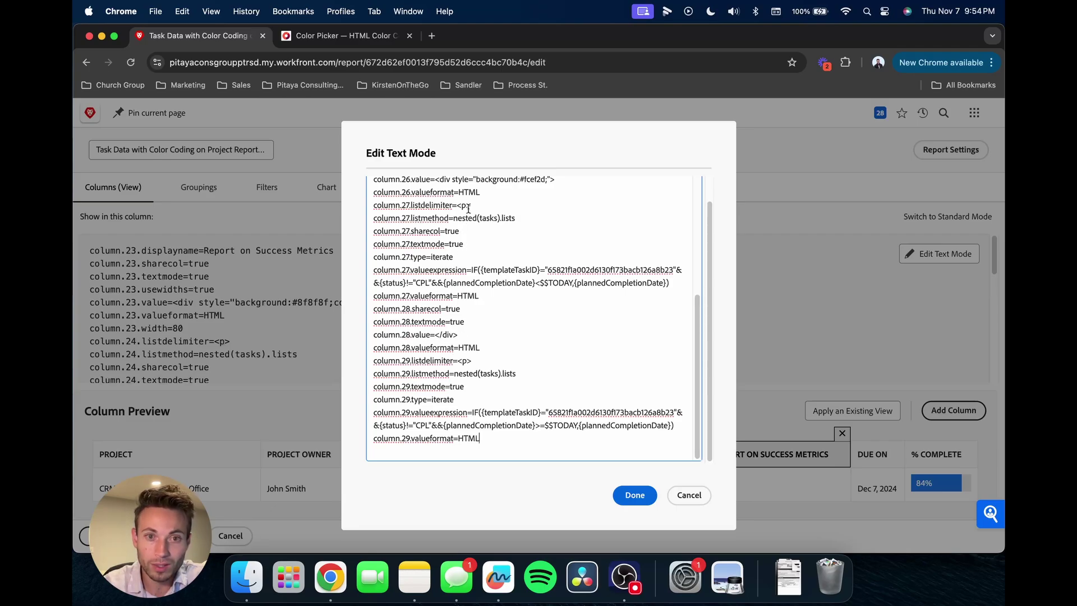
pyautogui.moveTo(374, 179); pyautogui.dragTo(555, 190)
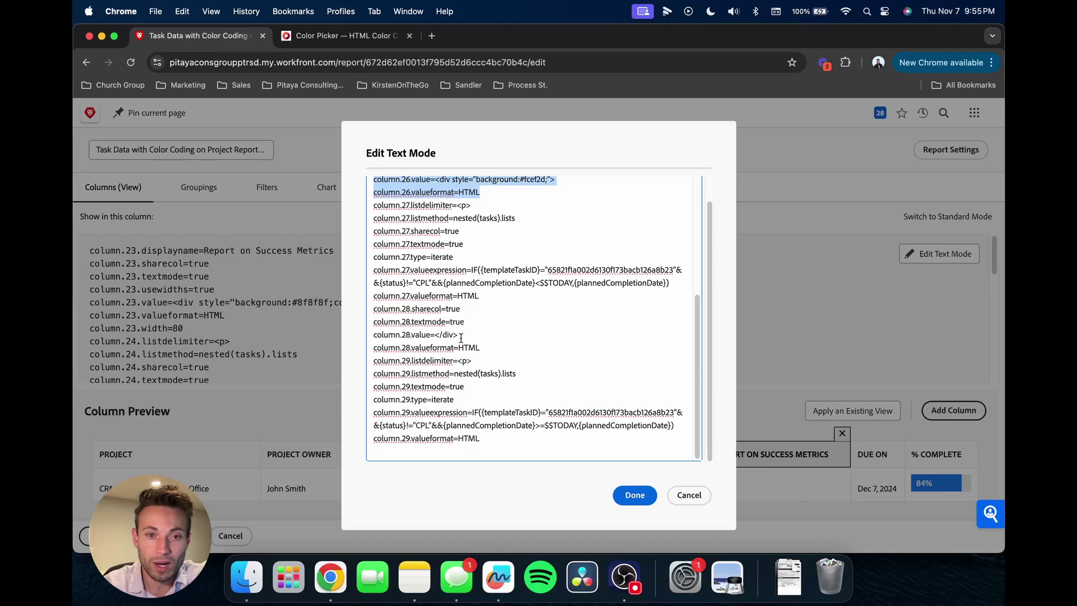
pyautogui.click(464, 398)
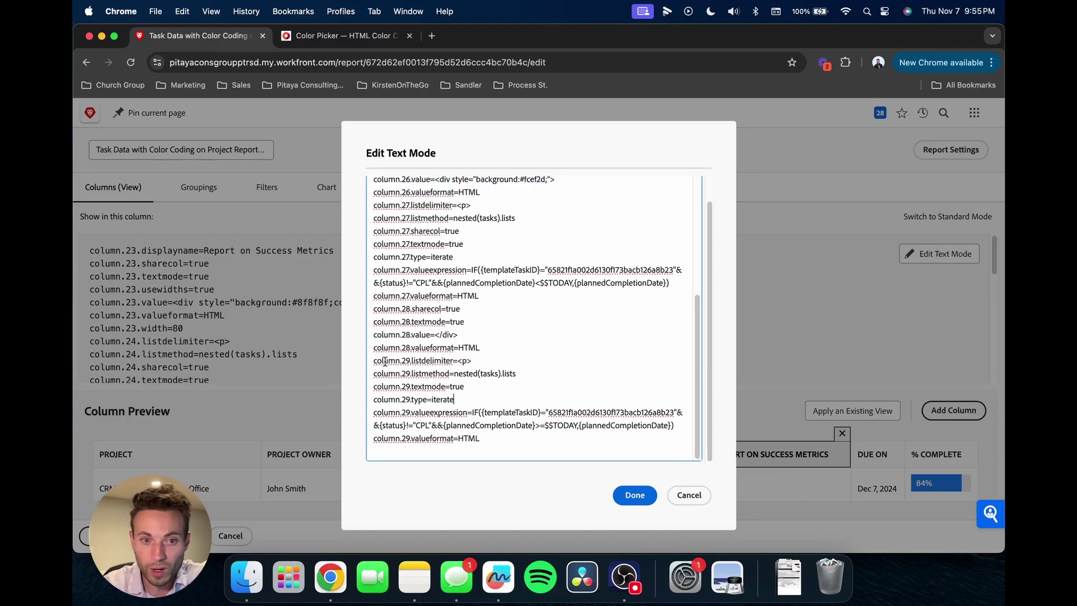
pyautogui.moveTo(375, 361); pyautogui.dragTo(493, 436)
pyautogui.click(497, 436)
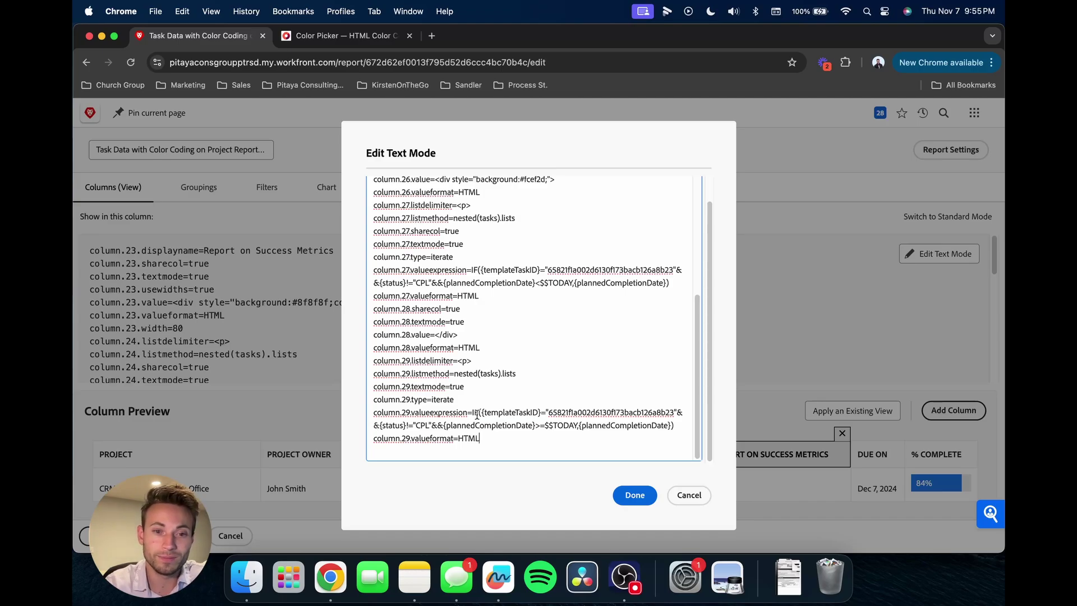
# Examine the column.29 valueexpression, including its status not equal to CPL and >=$$TODAY conditions
pyautogui.moveTo(374, 414); pyautogui.dragTo(684, 425)
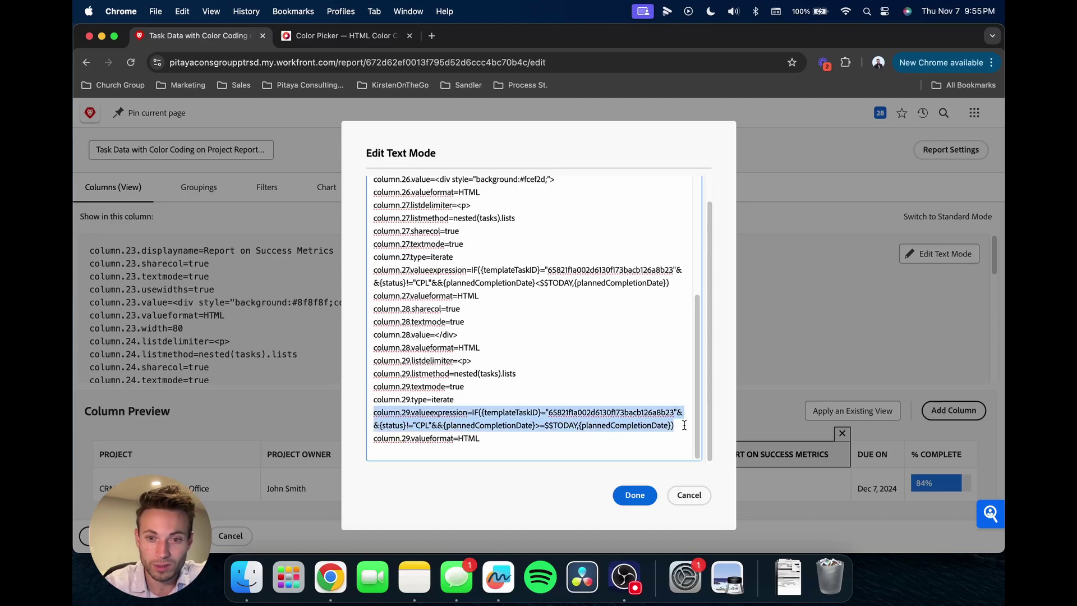
pyautogui.click(479, 441)
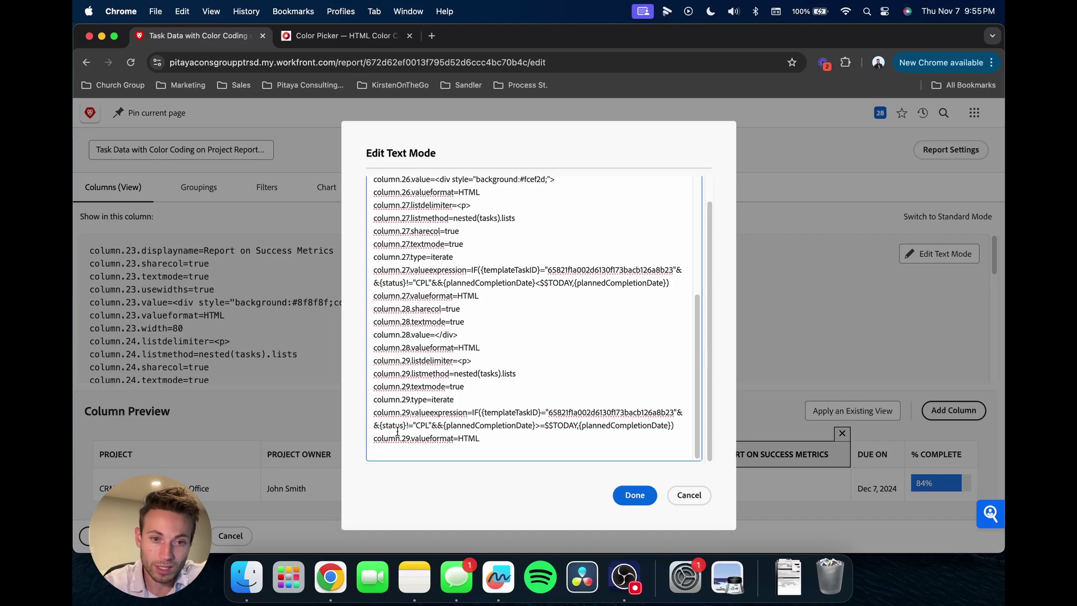
pyautogui.moveTo(407, 426); pyautogui.dragTo(430, 427)
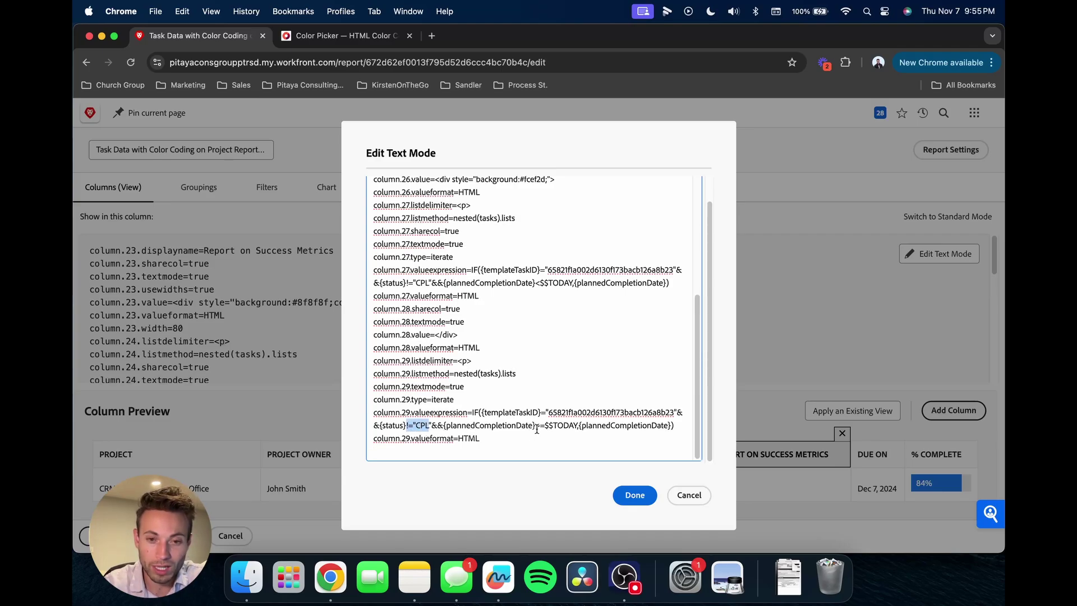
pyautogui.moveTo(535, 426); pyautogui.dragTo(579, 426)
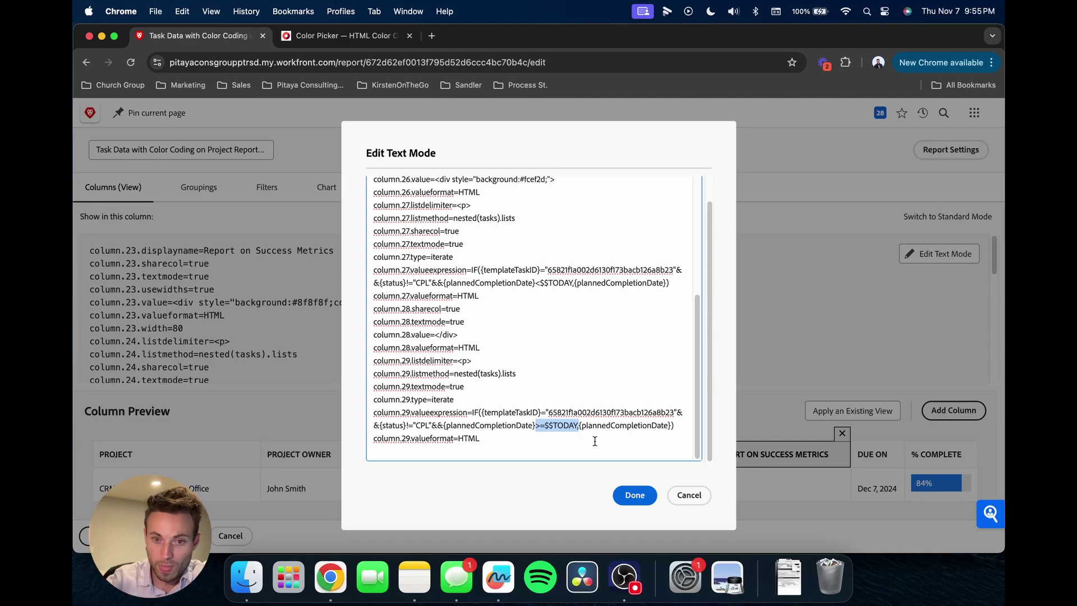
pyautogui.click(599, 438)
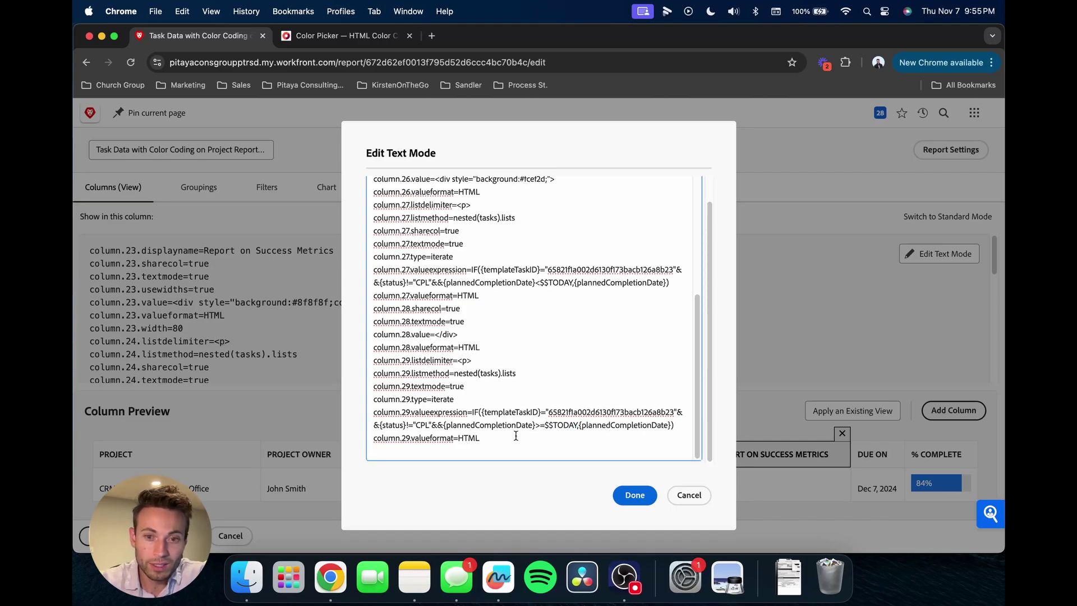
# Review the full text mode code, then the column.26 background line together with the <$$TODAY condition in column.27
pyautogui.scroll(8, 451, 409)
pyautogui.scroll(3, 451, 409)
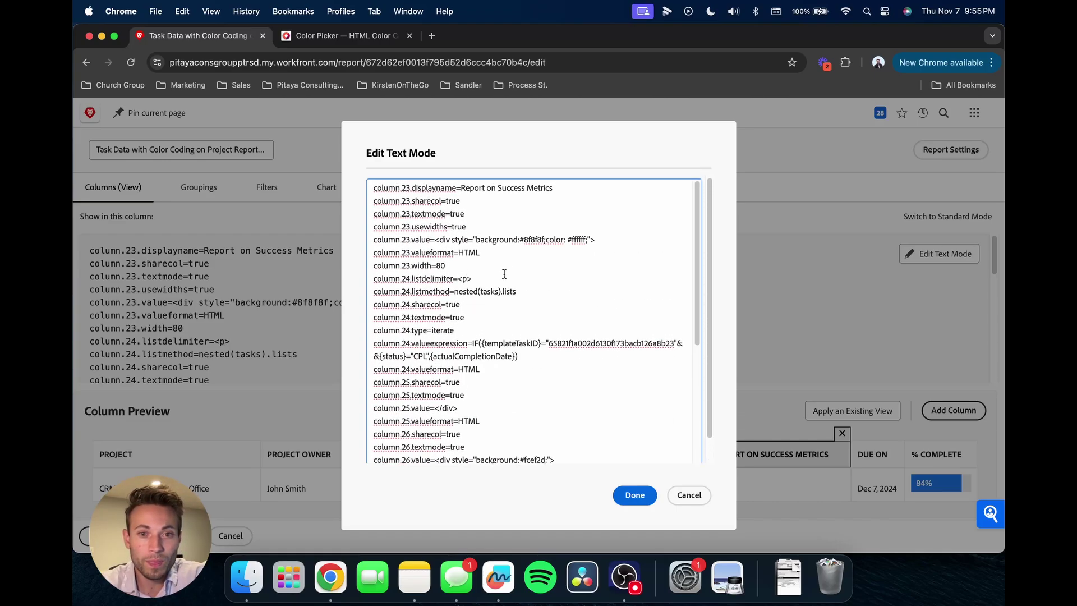
pyautogui.scroll(-10, 508, 346)
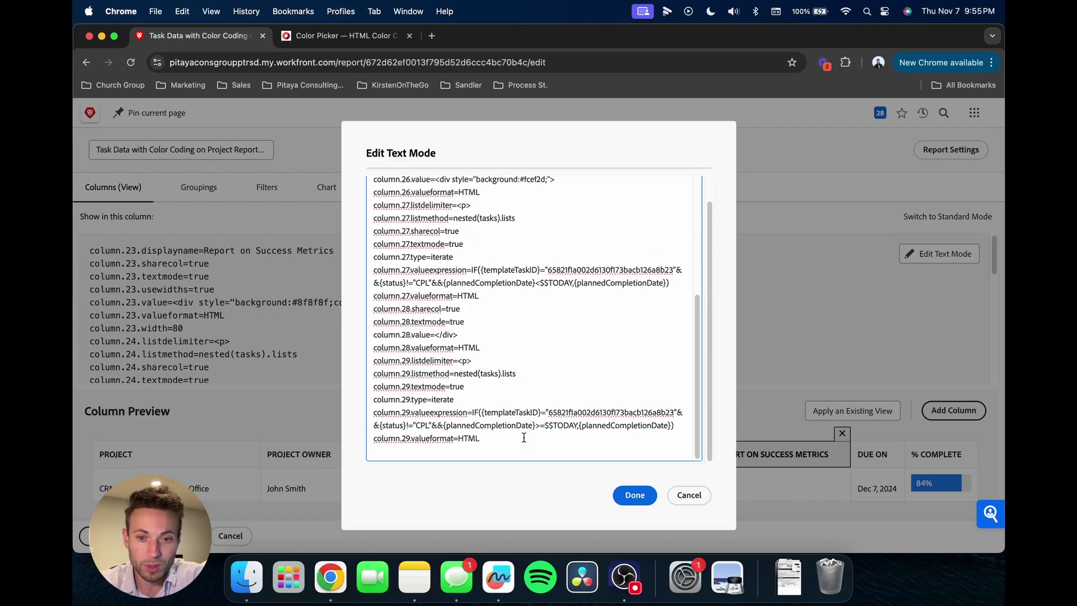
pyautogui.scroll(5, 524, 437)
pyautogui.scroll(-5, 524, 437)
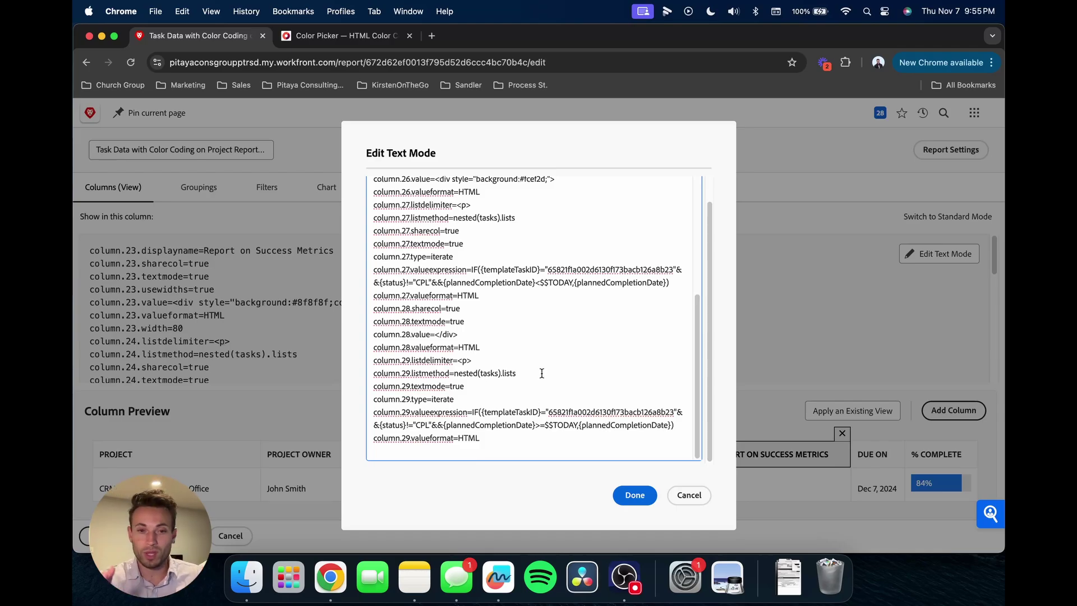
pyautogui.scroll(1, 522, 386)
pyautogui.scroll(4, 522, 386)
pyautogui.moveTo(567, 319); pyautogui.dragTo(378, 315)
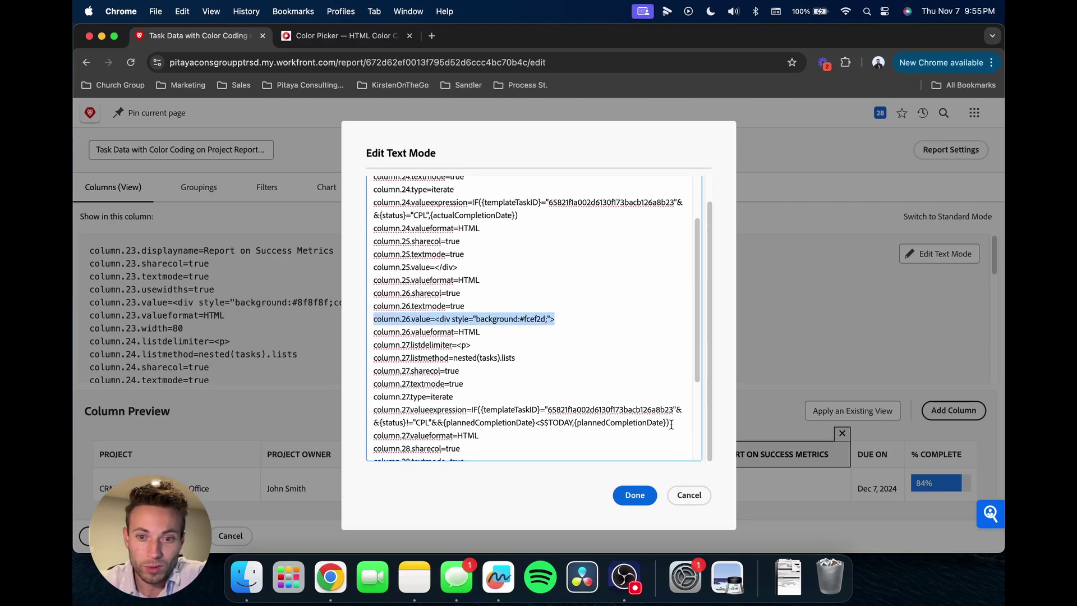
pyautogui.moveTo(536, 424); pyautogui.dragTo(570, 425)
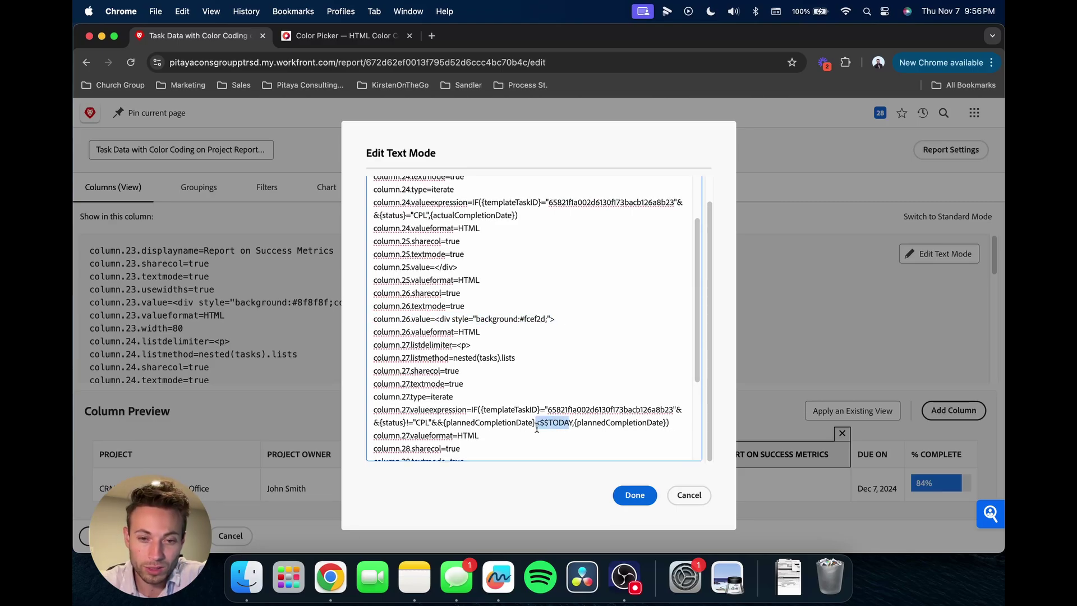
pyautogui.click(562, 326)
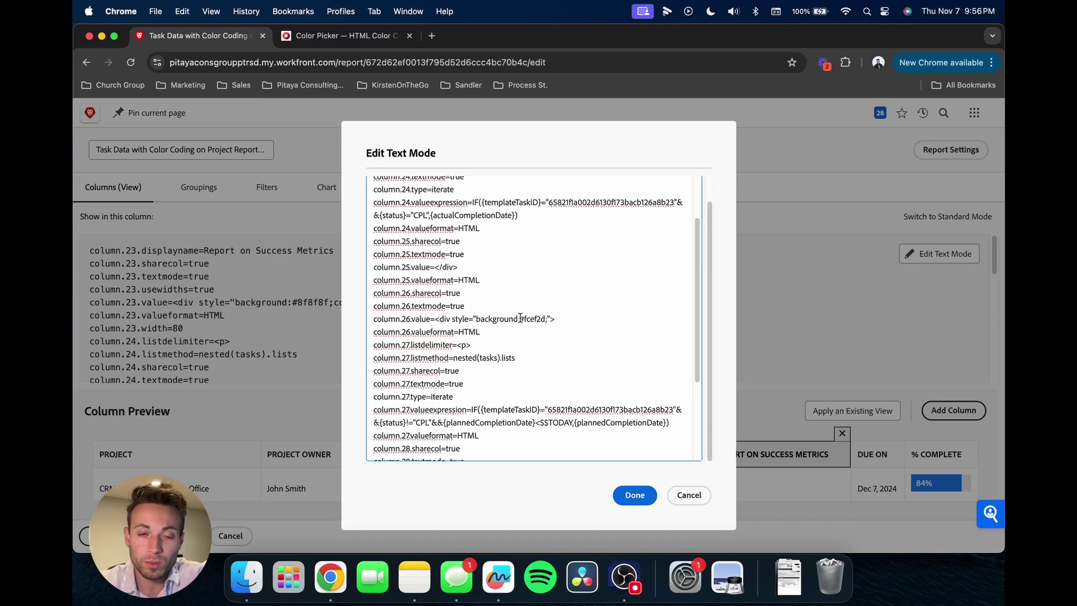
# Switch to the HTML color picker, choose the red-orange color F94E10 and select its hex code
pyautogui.click(337, 35)
pyautogui.moveTo(553, 256); pyautogui.dragTo(553, 204)
pyautogui.moveTo(358, 138); pyautogui.dragTo(315, 138)
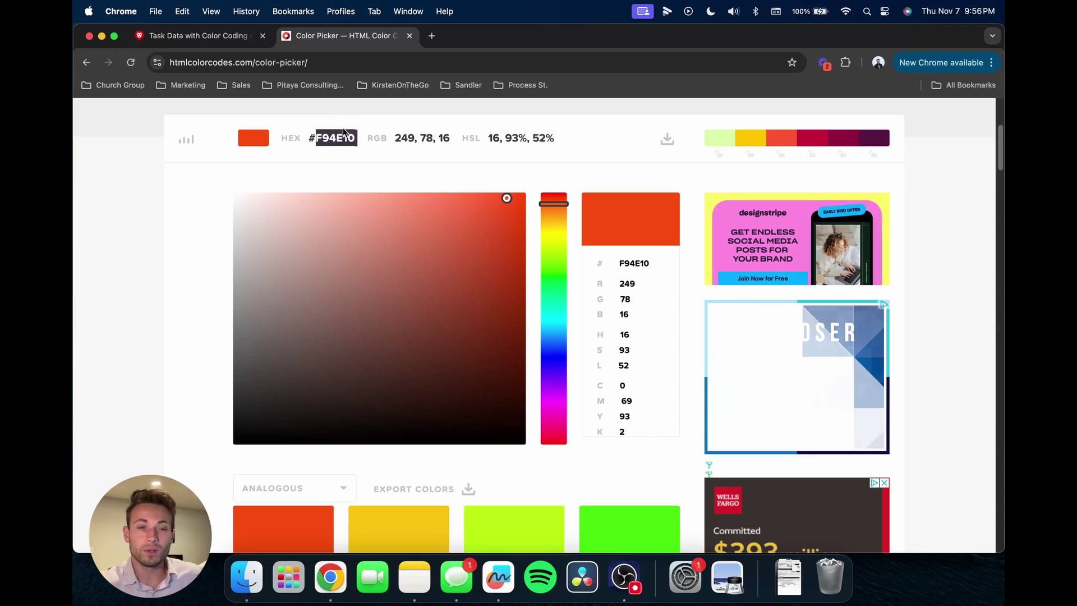
# Return to Workfront, set the column.26 background color to #f94e10 in the text mode code and save the report
pyautogui.click(196, 43)
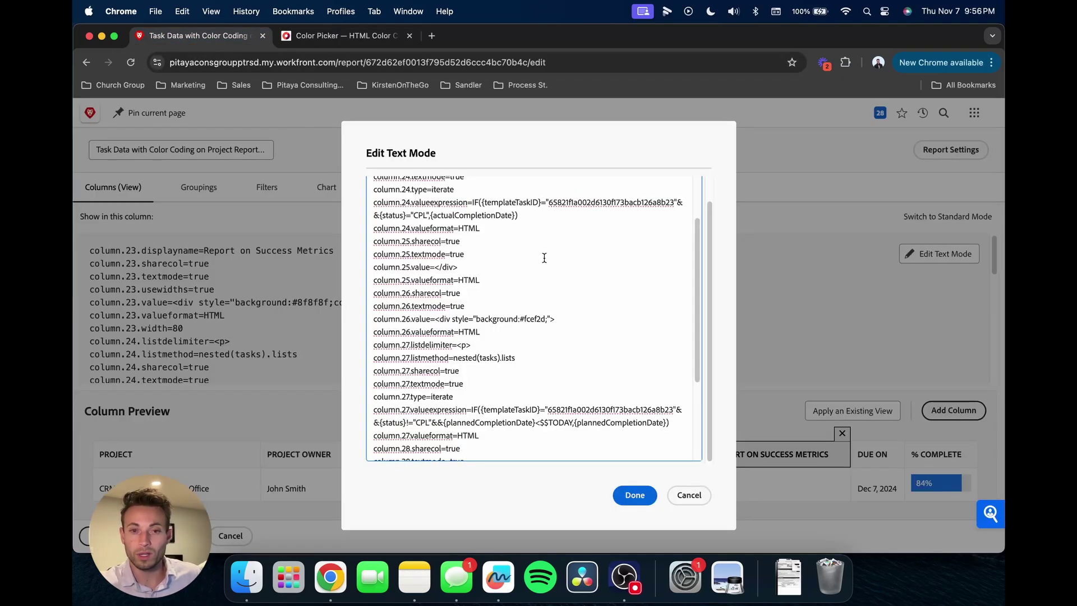
pyautogui.doubleClick(534, 319)
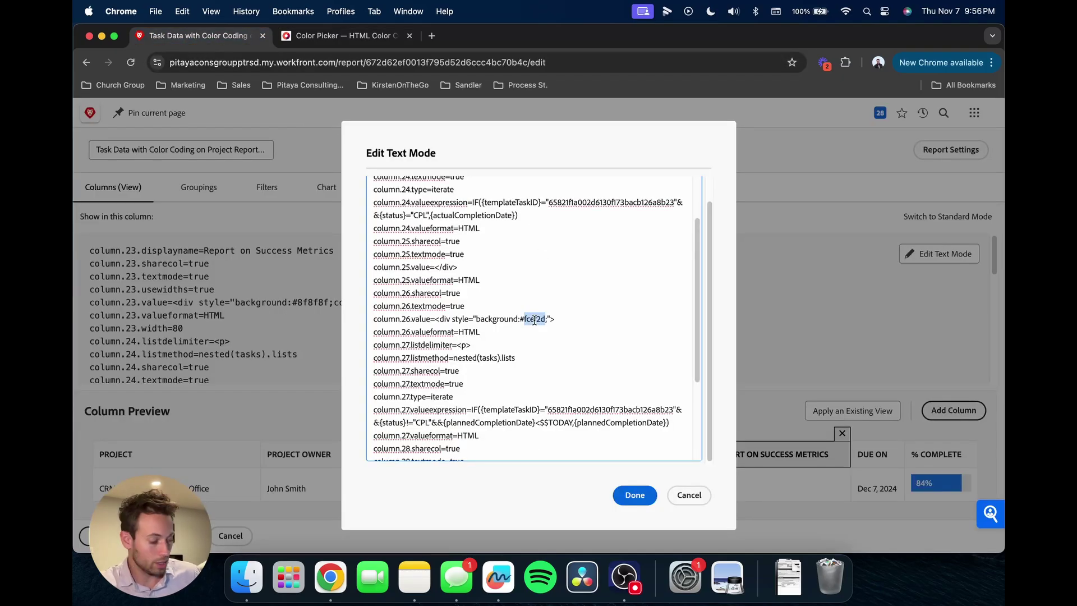
pyautogui.write('f94e10')
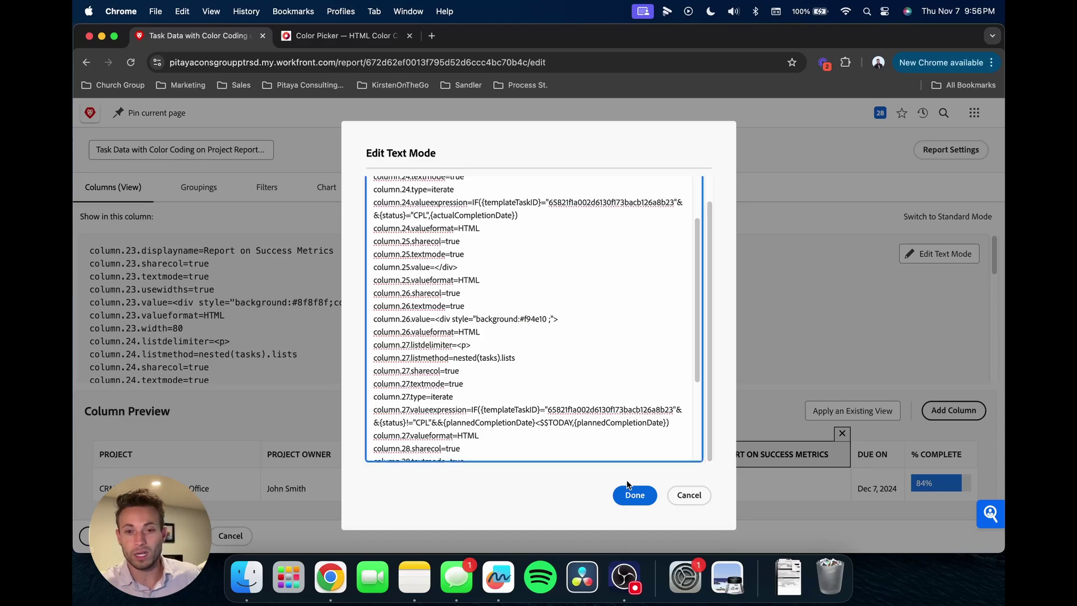
pyautogui.click(635, 495)
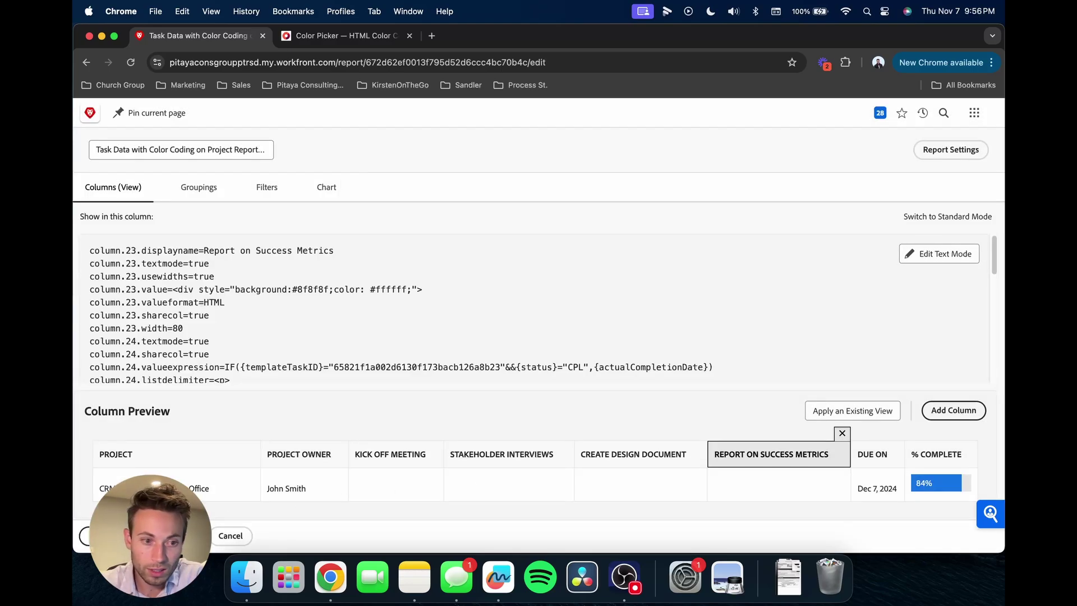
pyautogui.scroll(-1, 577, 361)
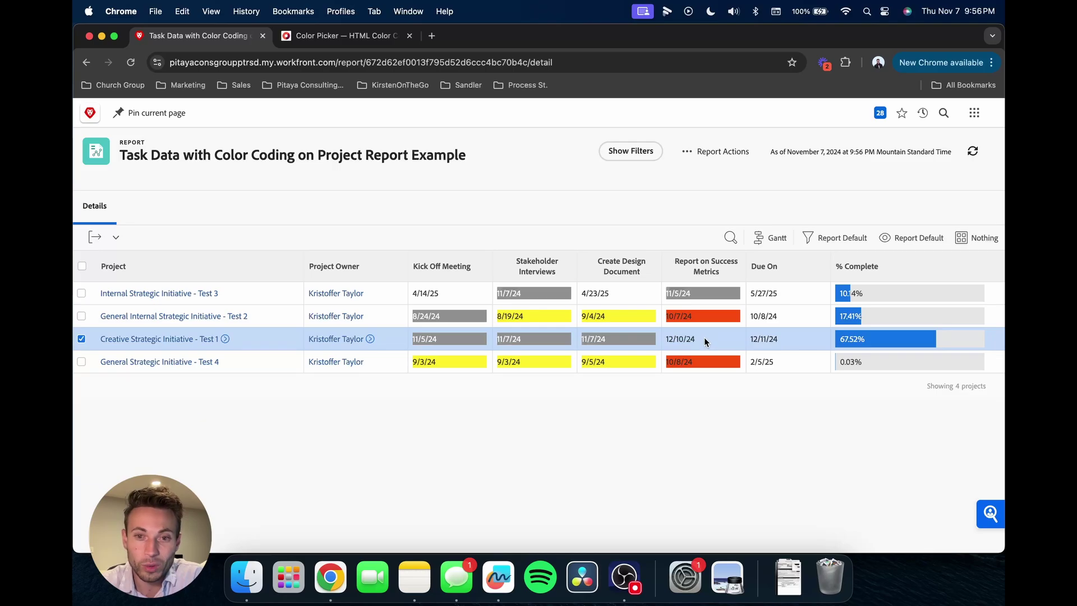
# Reopen the report for editing and bring up the text mode code of the Report on Success Metrics column
pyautogui.click(712, 152)
pyautogui.click(716, 177)
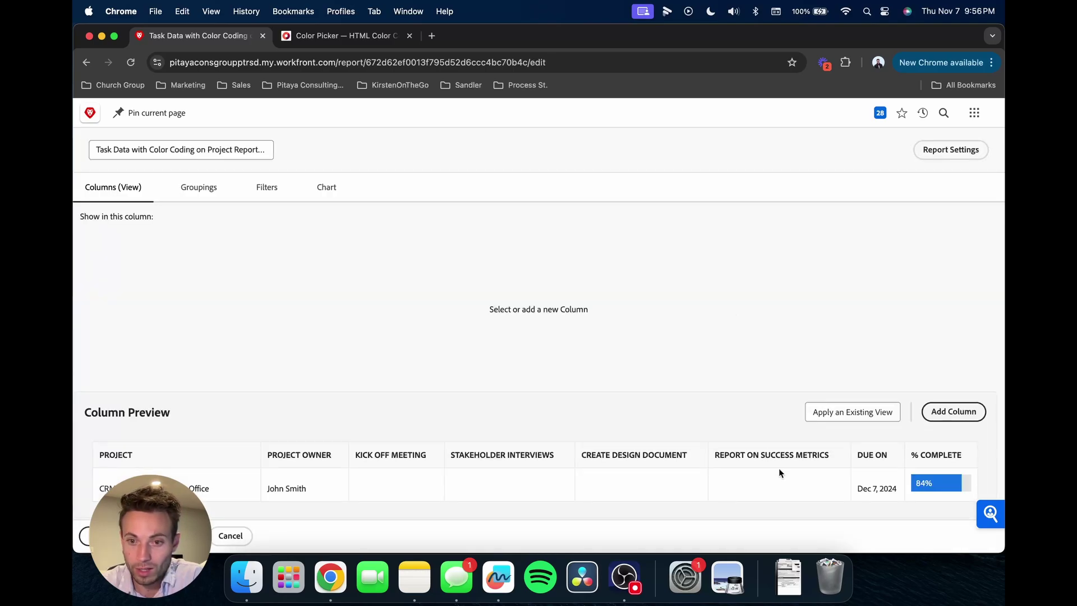
pyautogui.click(764, 461)
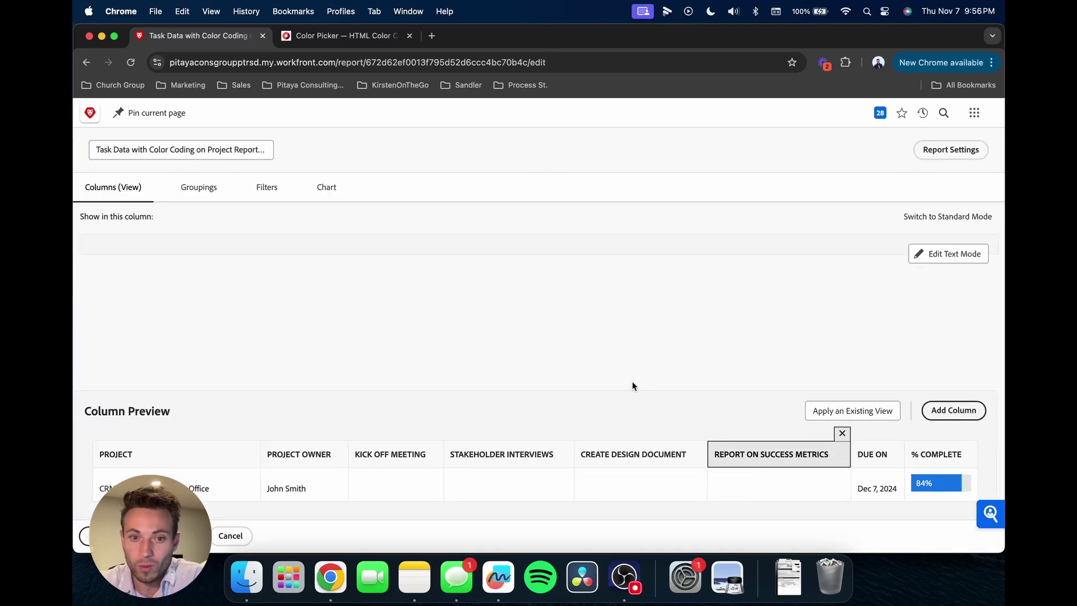
pyautogui.click(923, 254)
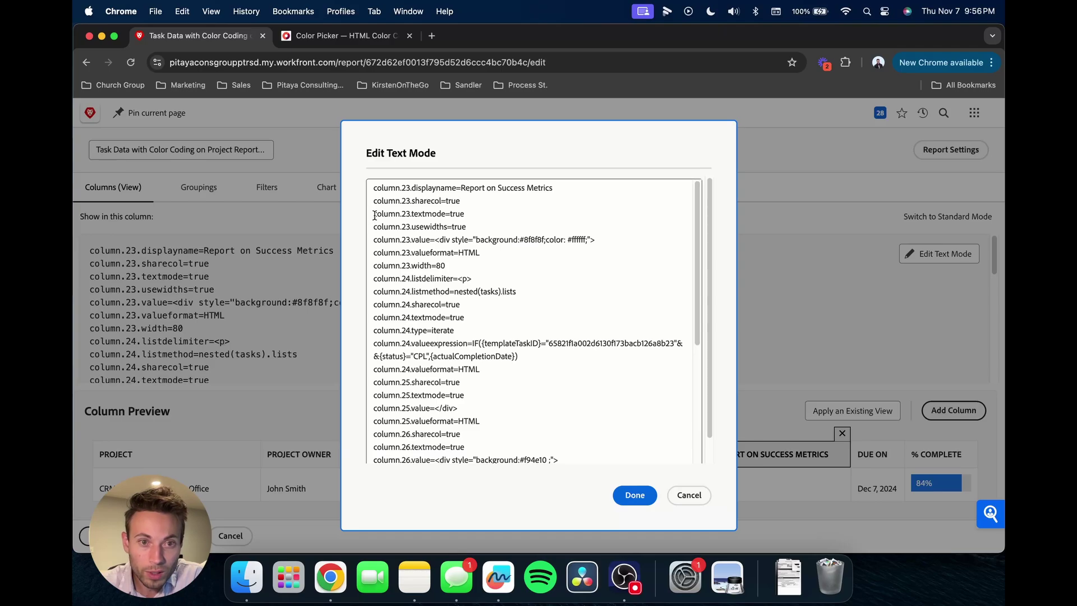
# Examine the div style lines in column.23 and column.26 that set the background colors
pyautogui.moveTo(375, 241); pyautogui.dragTo(598, 243)
pyautogui.scroll(-3, 541, 293)
pyautogui.scroll(-3, 542, 293)
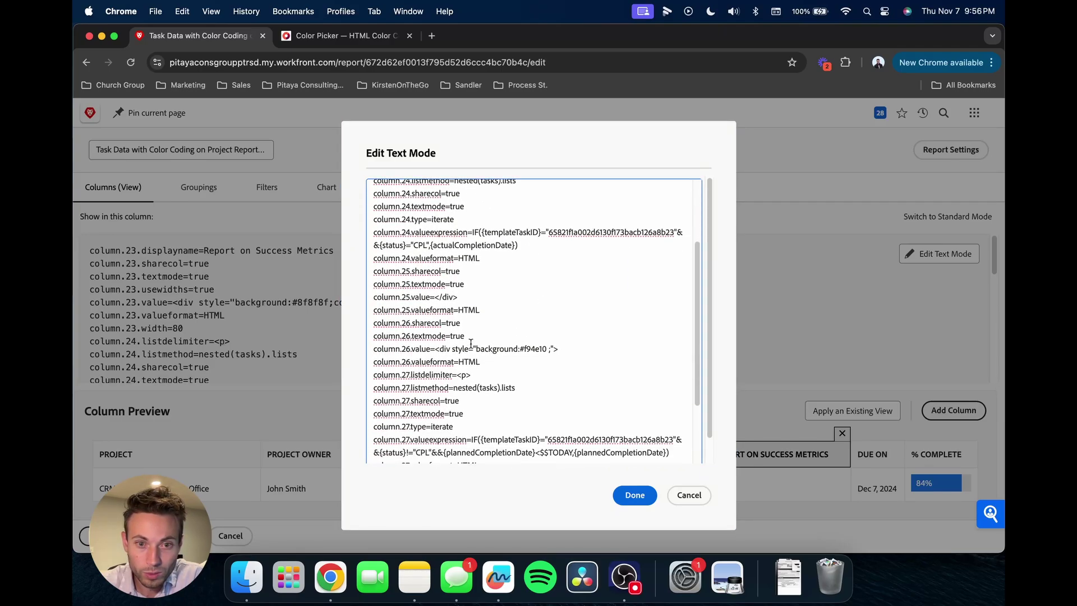
pyautogui.moveTo(372, 349); pyautogui.dragTo(558, 352)
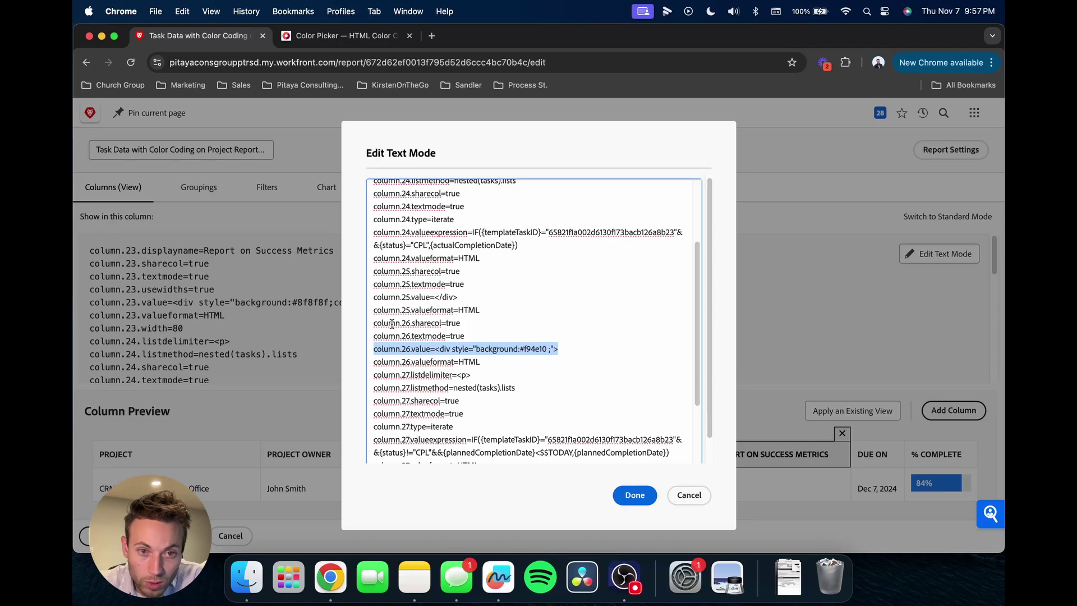
# Copy the four column.26 lines that open the colored div and locate the closing div of column.28
pyautogui.moveTo(374, 323); pyautogui.dragTo(479, 362)
pyautogui.press('super+c')
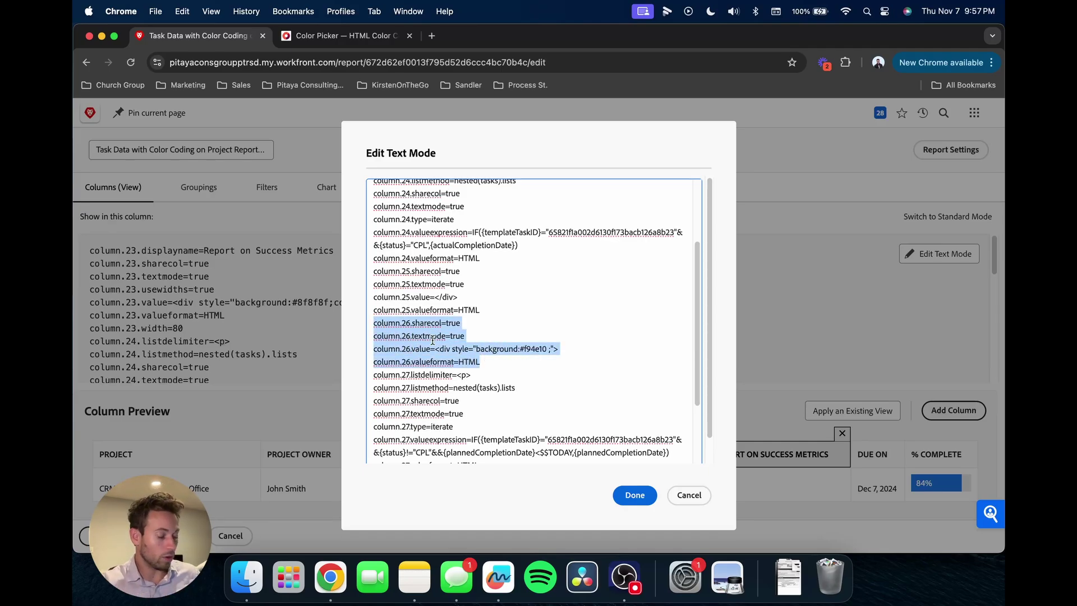
pyautogui.scroll(-5, 432, 340)
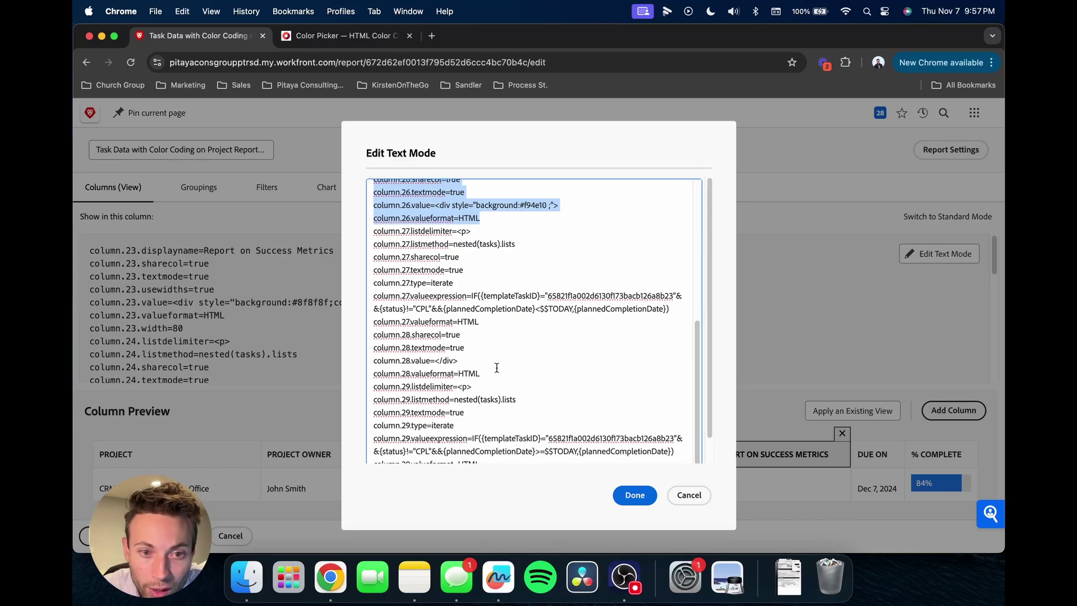
pyautogui.moveTo(463, 361); pyautogui.dragTo(371, 361)
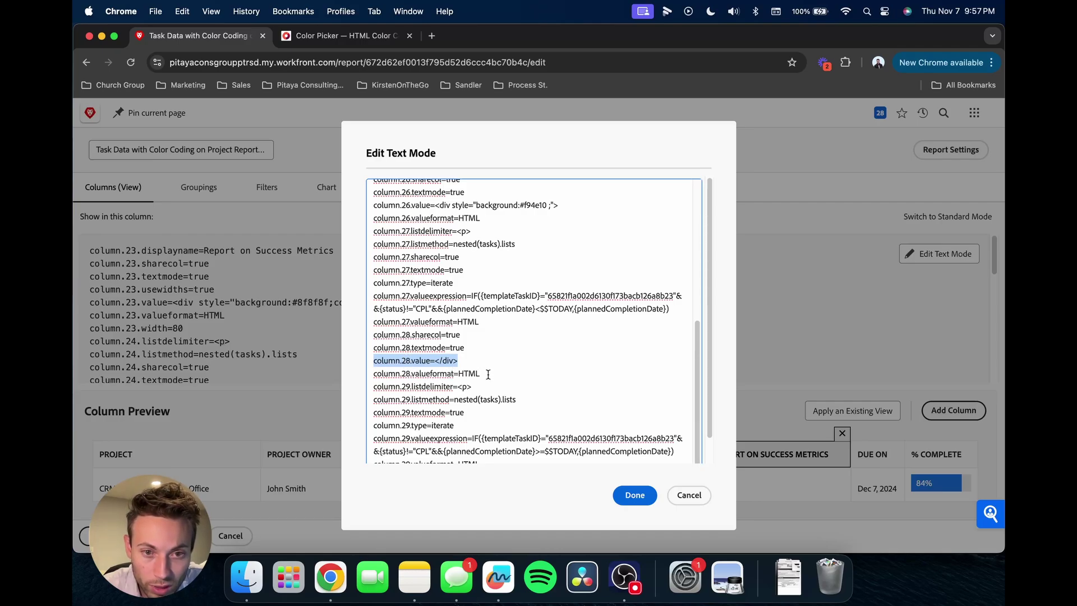
pyautogui.scroll(-2, 497, 374)
pyautogui.click(494, 348)
pyautogui.press('Return')
pyautogui.press('Return')
pyautogui.press('Return')
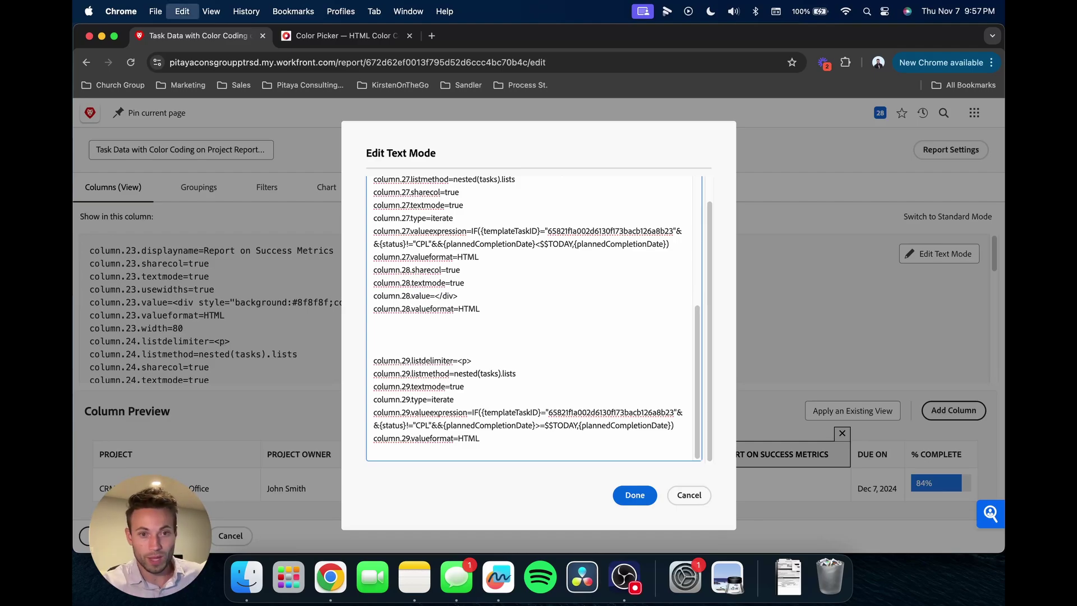
pyautogui.press('super+v')
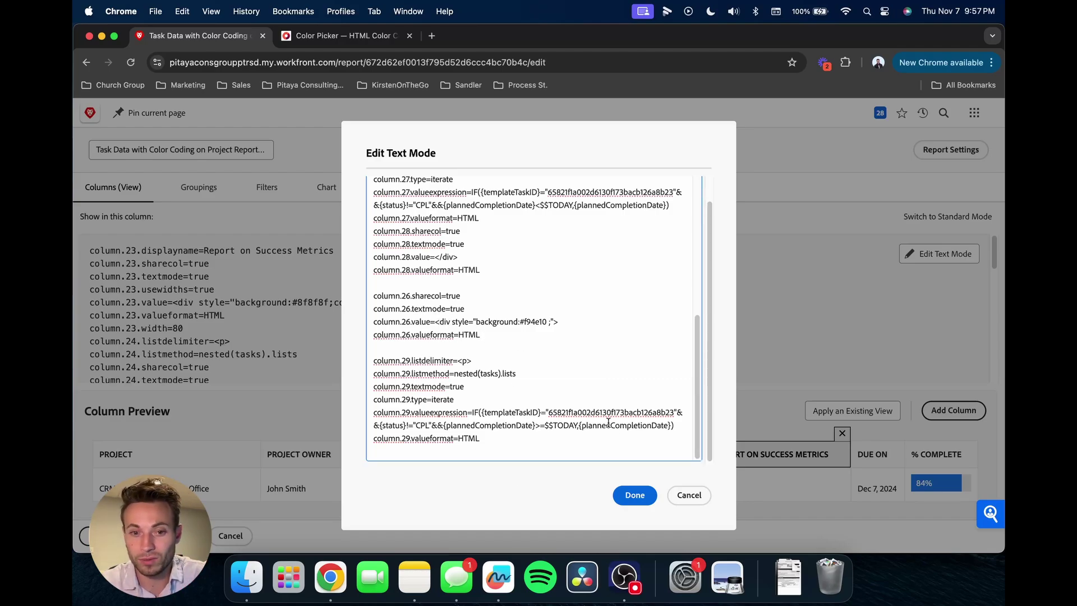
pyautogui.click(686, 497)
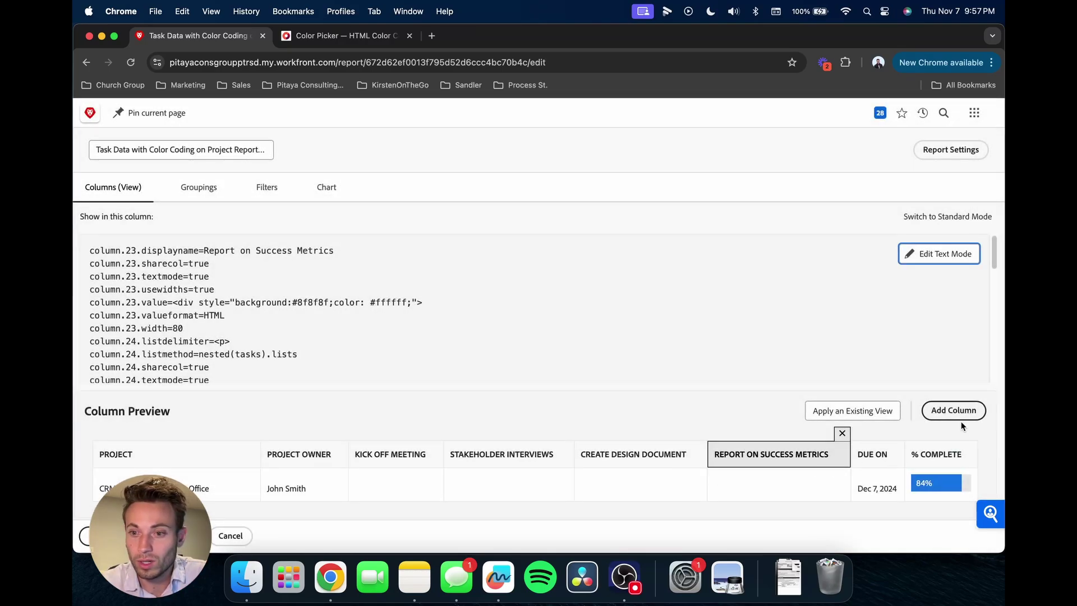
# Add a blank column directly after Report on Success Metrics and reopen the text mode code of Report on Success Metrics
pyautogui.click(953, 411)
pyautogui.moveTo(940, 446); pyautogui.dragTo(824, 443)
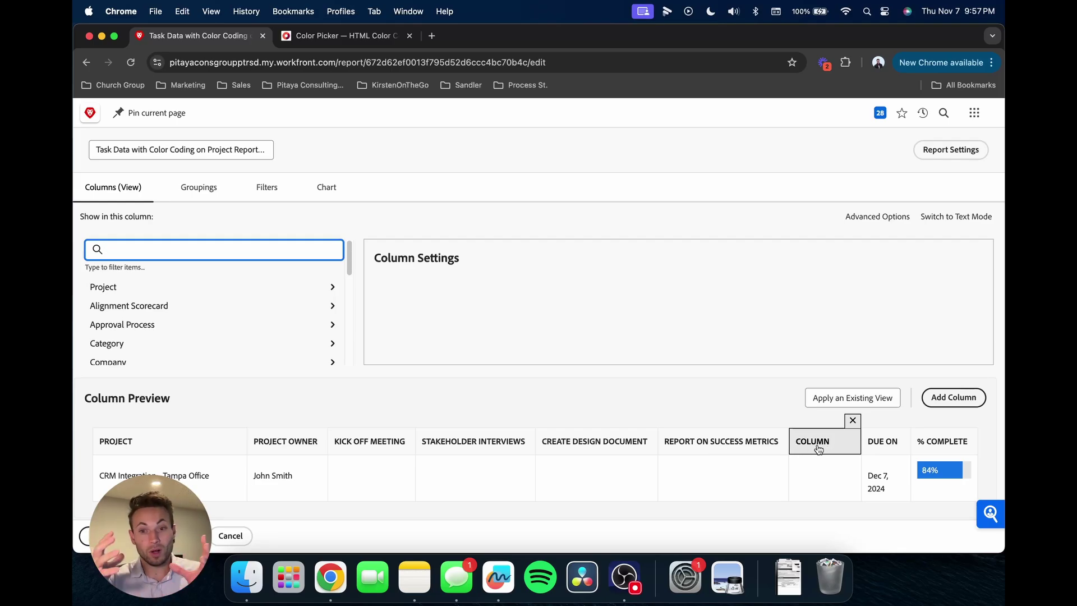
pyautogui.click(725, 444)
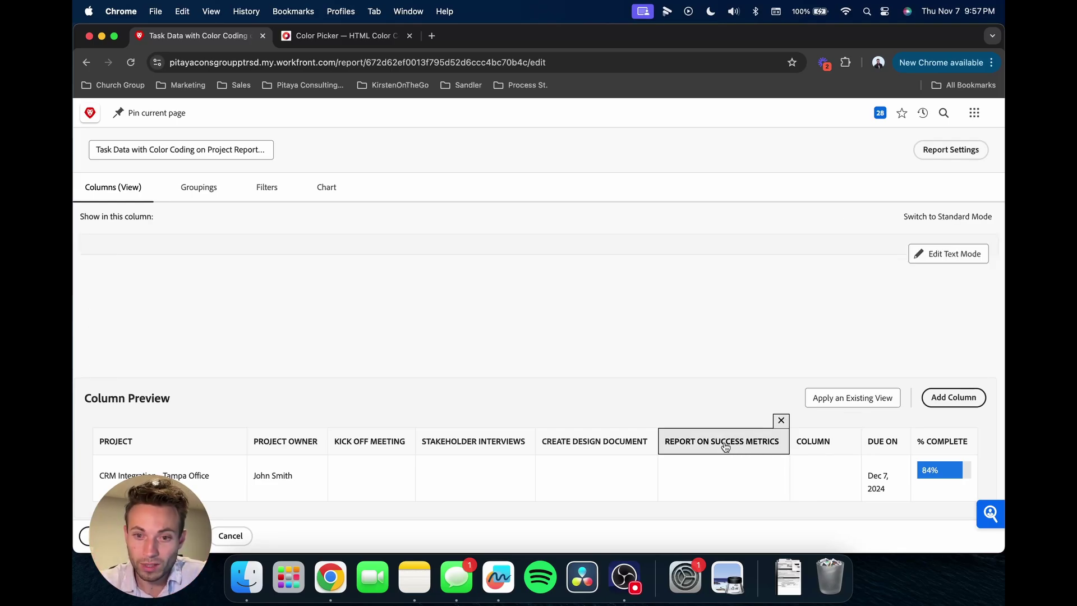
pyautogui.click(940, 254)
# Paste the copied column.26 block between the column.28 and column.29 lines, set off by blank lines
pyautogui.scroll(-5, 522, 377)
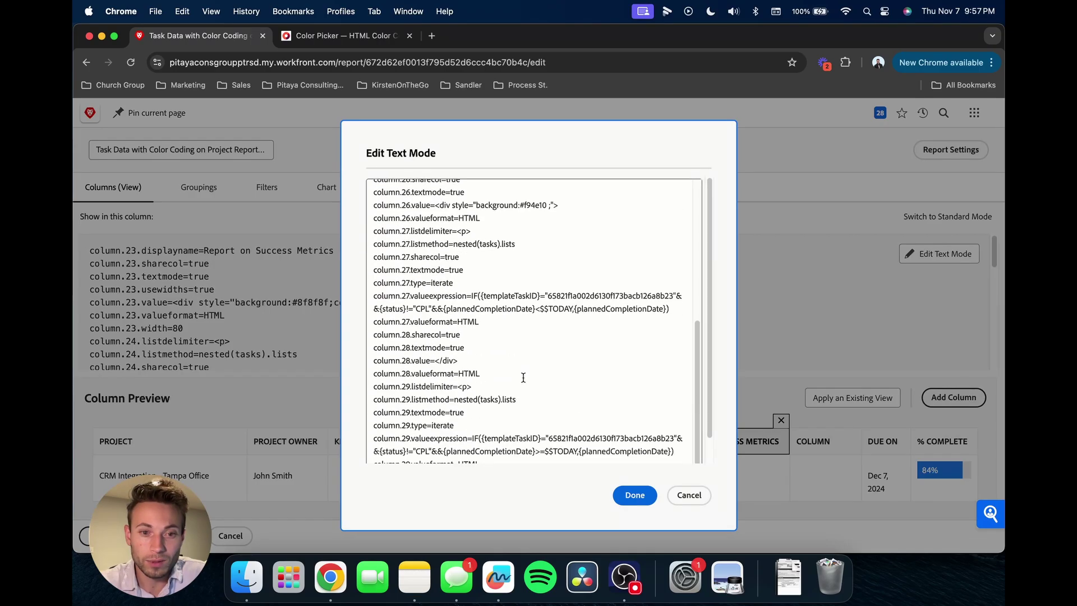
pyautogui.click(496, 376)
pyautogui.press('Return')
pyautogui.press('Return')
pyautogui.press('Return')
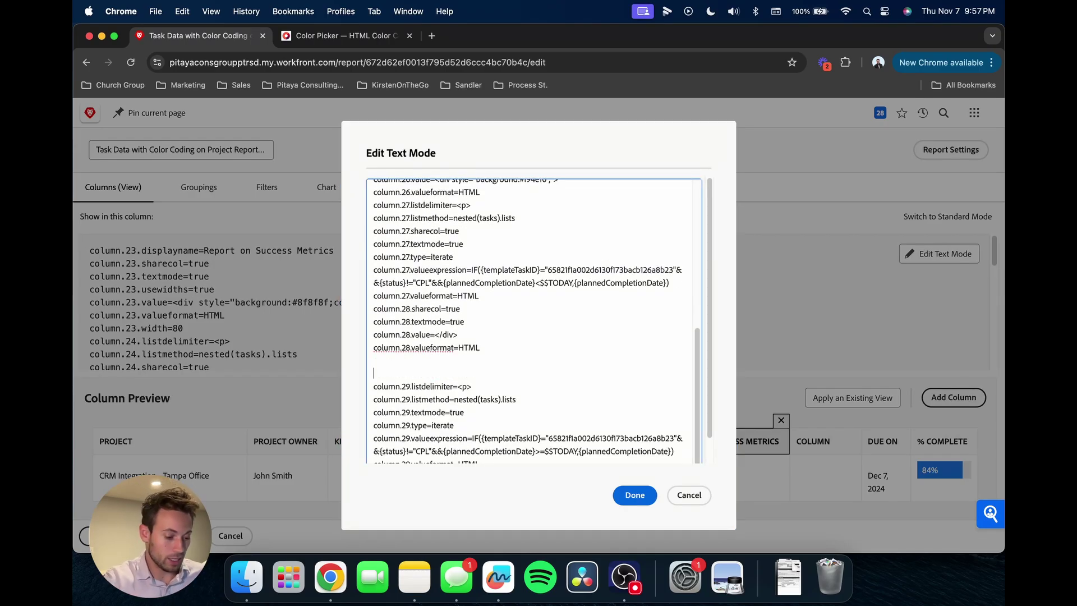
pyautogui.press('super+v')
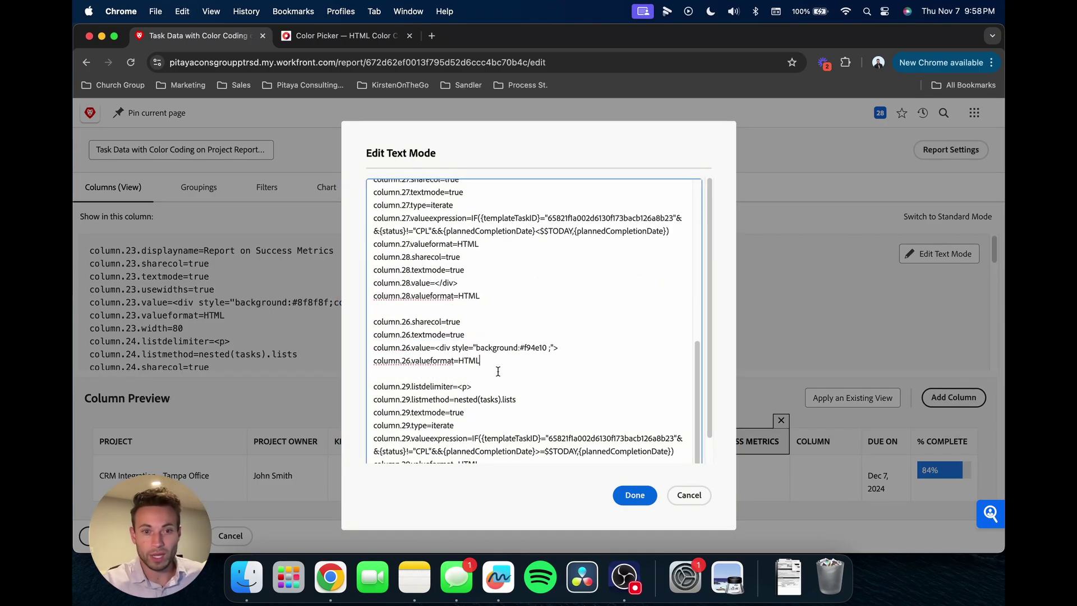
# Renumber the four pasted column.26 lines to column.29
pyautogui.click(410, 322)
pyautogui.press('BackSpace')
pyautogui.write('9')
pyautogui.press('Down')
pyautogui.press('BackSpace')
pyautogui.write('9')
pyautogui.press('Down')
pyautogui.press('BackSpace')
pyautogui.press('9')
pyautogui.press('Down')
pyautogui.press('BackSpace')
pyautogui.write('9')
# Renumber all six properties of the original column.29 block, from listdelimiter to valueformat, to column.30
pyautogui.press('Down')
pyautogui.press('Down')
pyautogui.press('BackSpace')
pyautogui.press('BackSpace')
pyautogui.write('30')
pyautogui.press('Down')
pyautogui.press('BackSpace')
pyautogui.press('BackSpace')
pyautogui.write('30')
pyautogui.press('Down')
pyautogui.press('BackSpace')
pyautogui.press('BackSpace')
pyautogui.write('30')
pyautogui.press('Down')
pyautogui.press('BackSpace')
pyautogui.press('BackSpace')
pyautogui.write('30')
pyautogui.press('Down')
pyautogui.press('BackSpace')
pyautogui.press('BackSpace')
pyautogui.write('30')
pyautogui.press('Down')
pyautogui.press('BackSpace')
pyautogui.press('BackSpace')
pyautogui.write('30')
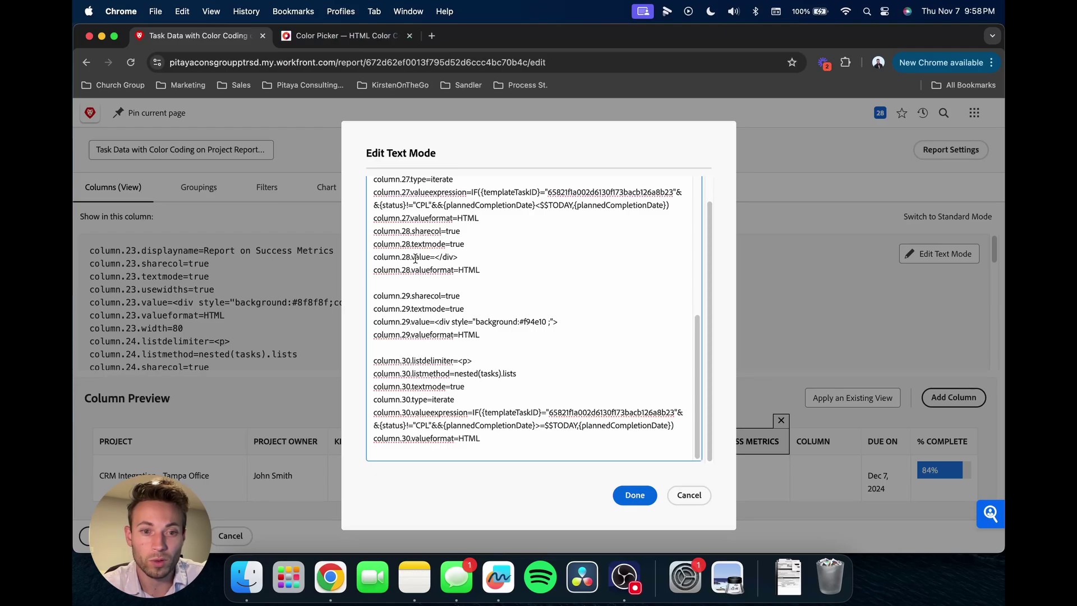
# Switch to the HTML color picker, choose the lime green color A3FB1C and copy its hex code without the hash sign
pyautogui.click(333, 40)
pyautogui.moveTo(557, 226); pyautogui.dragTo(554, 250)
pyautogui.moveTo(503, 198); pyautogui.dragTo(494, 196)
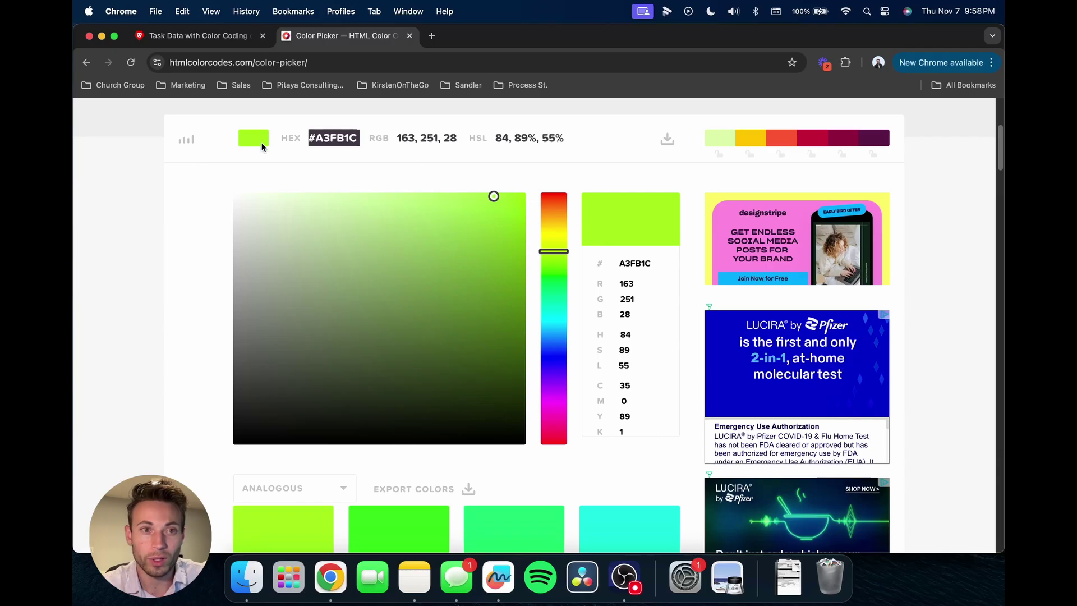
pyautogui.moveTo(359, 141); pyautogui.dragTo(315, 142)
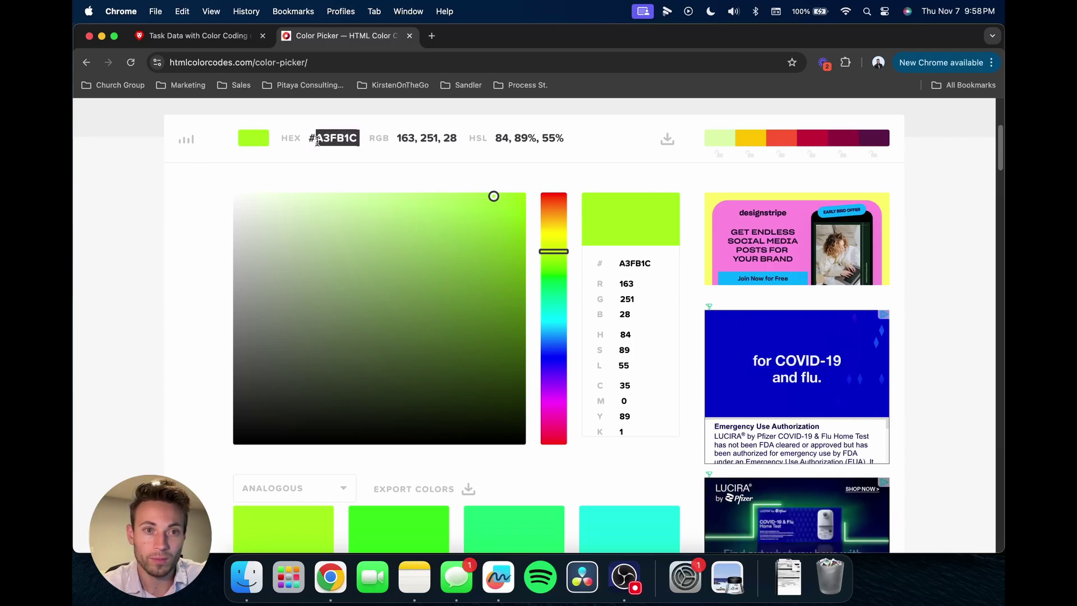
pyautogui.press('super+c')
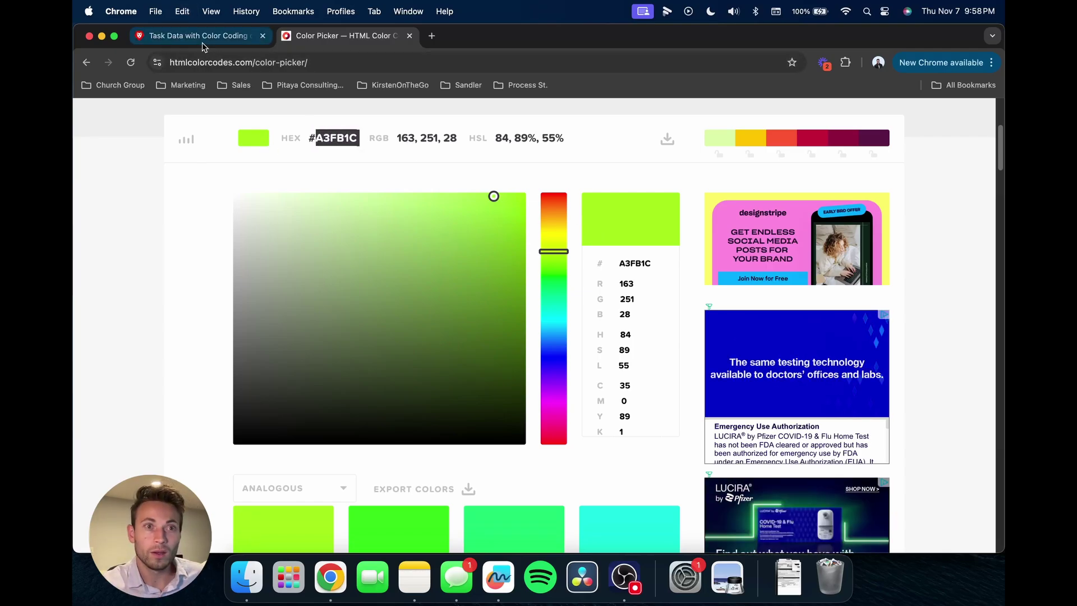
# Return to Workfront, set the column.29 background color to #a3fb1c and remove the blank lines around the column.29 block
pyautogui.press('super+alt+Left')
pyautogui.doubleClick(531, 323)
pyautogui.press('super+v')
pyautogui.click(379, 348)
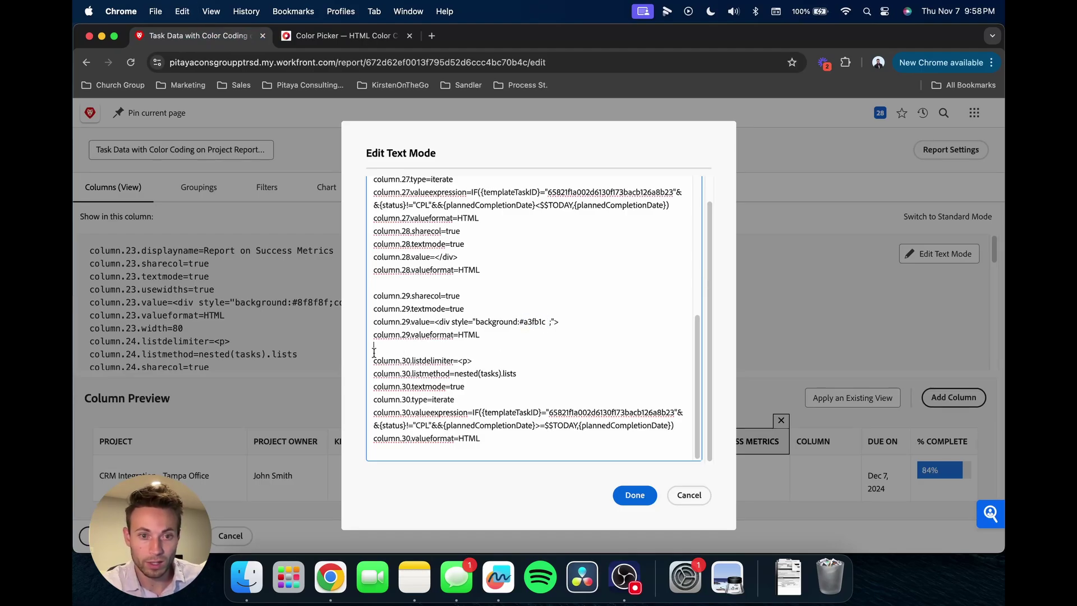
pyautogui.press('BackSpace')
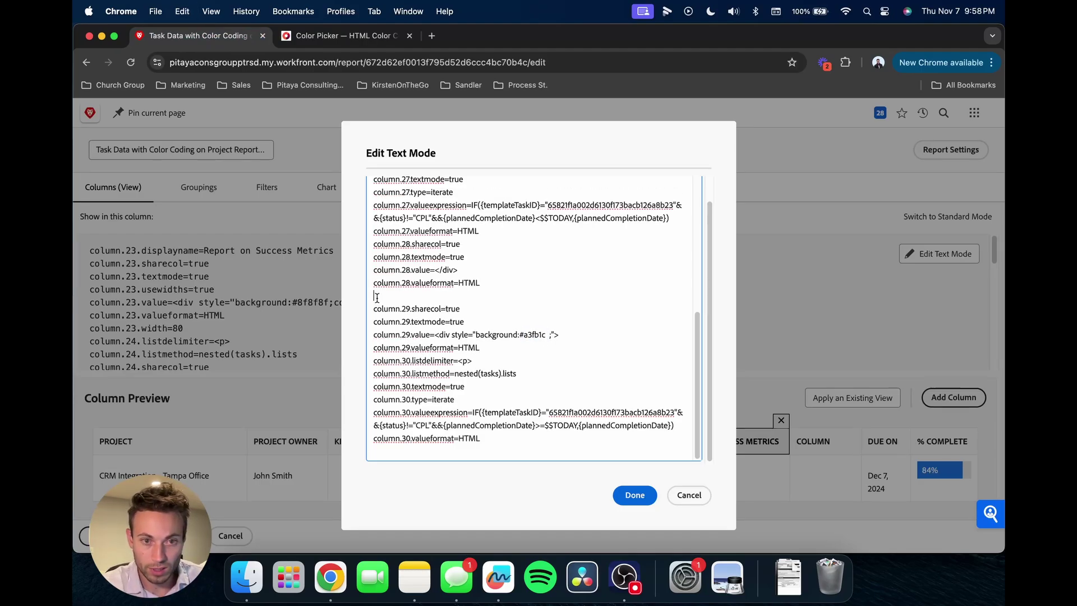
pyautogui.press('BackSpace')
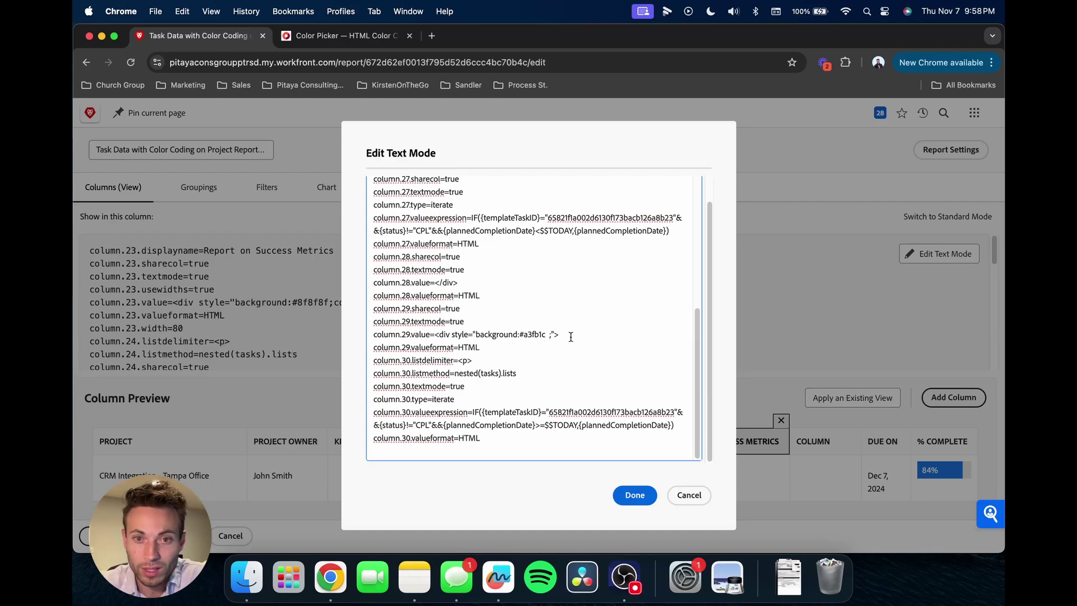
# Check through the code, accept the text mode changes and save the report
pyautogui.scroll(5, 569, 336)
pyautogui.scroll(-5, 571, 338)
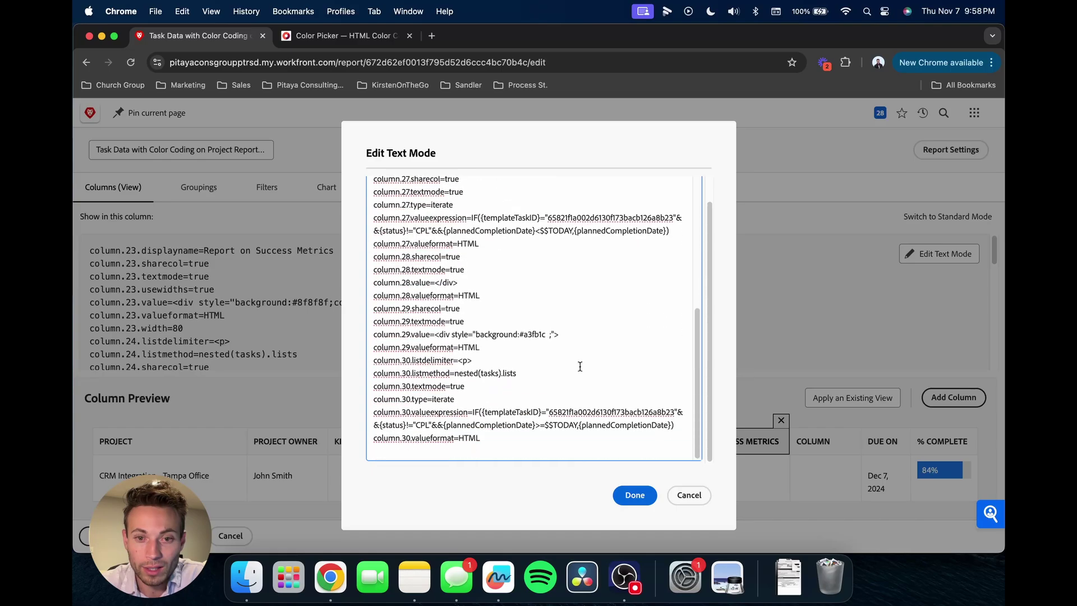
pyautogui.click(634, 494)
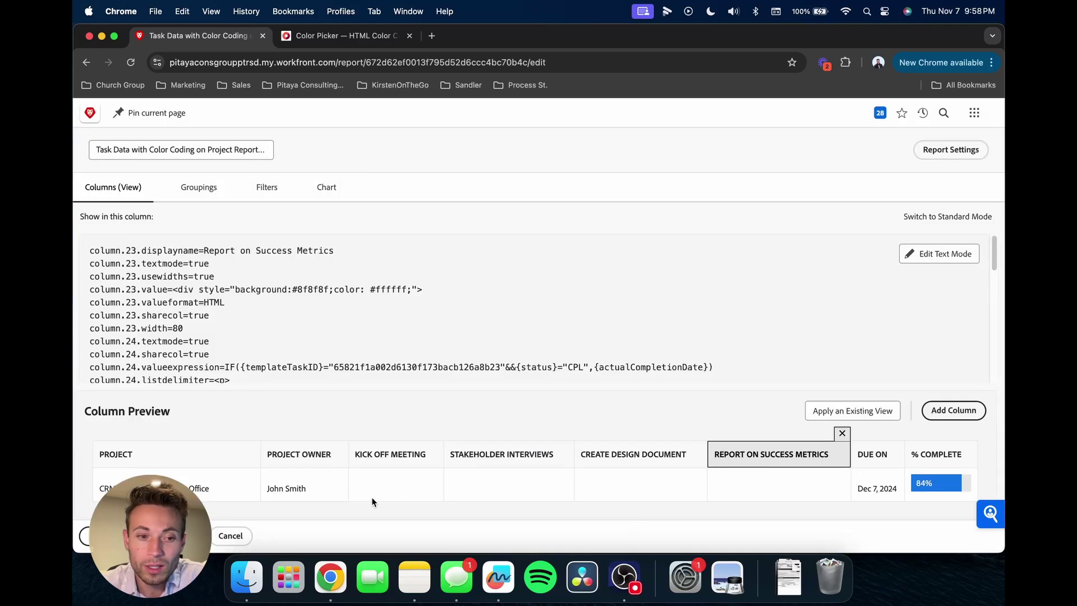
pyautogui.click(116, 536)
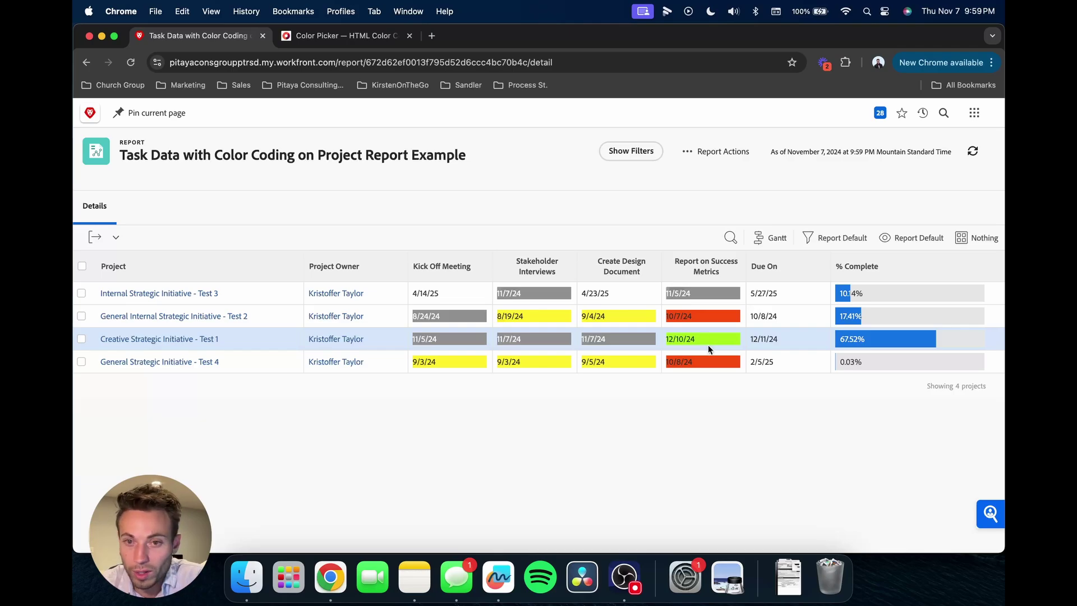
# Reopen the report for editing and bring up the Report on Success Metrics column's text mode code for editing
pyautogui.click(708, 154)
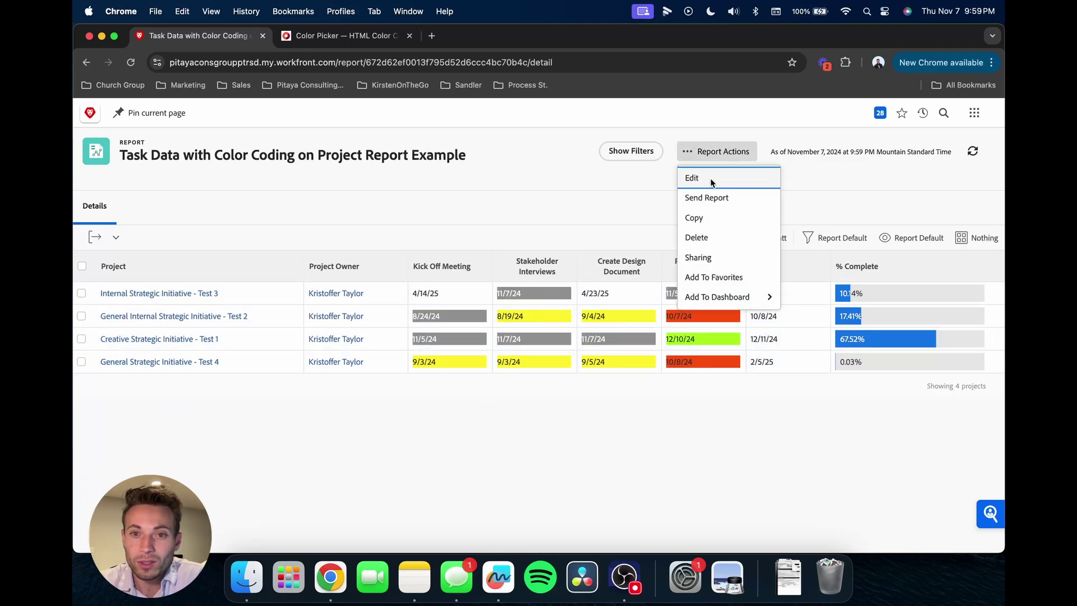
pyautogui.click(711, 180)
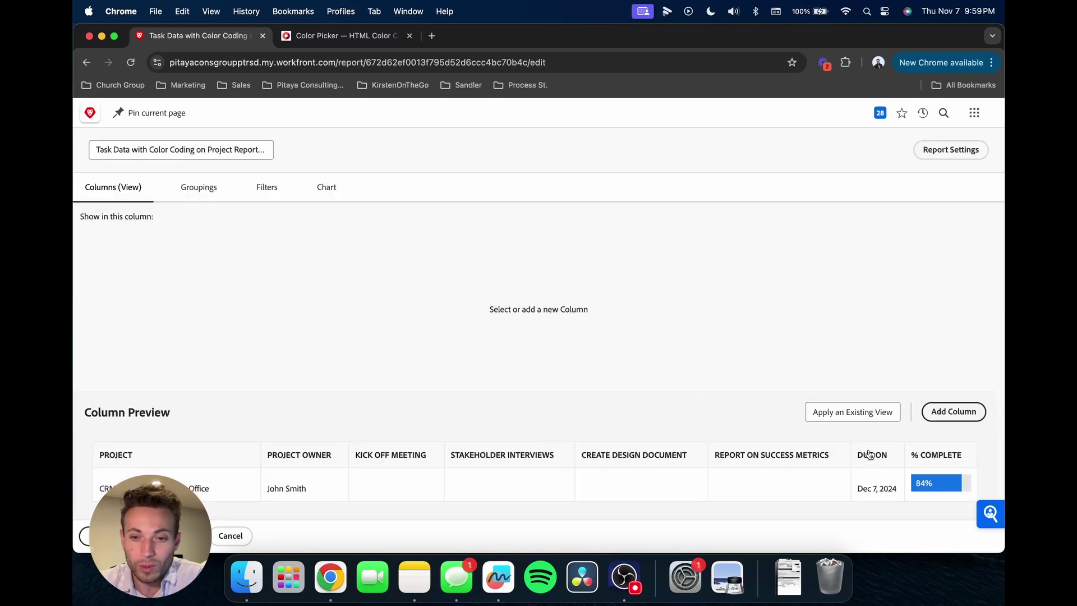
pyautogui.click(754, 460)
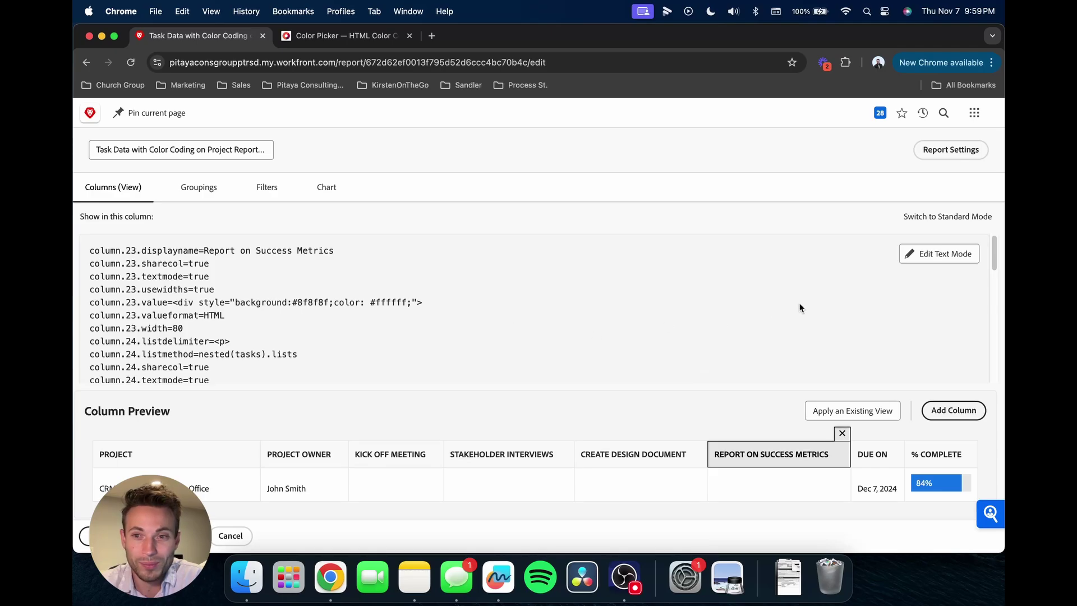
pyautogui.click(939, 257)
# Compare the sharecol lines of column.24, column.28 and column.29 with the column.30 block
pyautogui.scroll(-10, 527, 345)
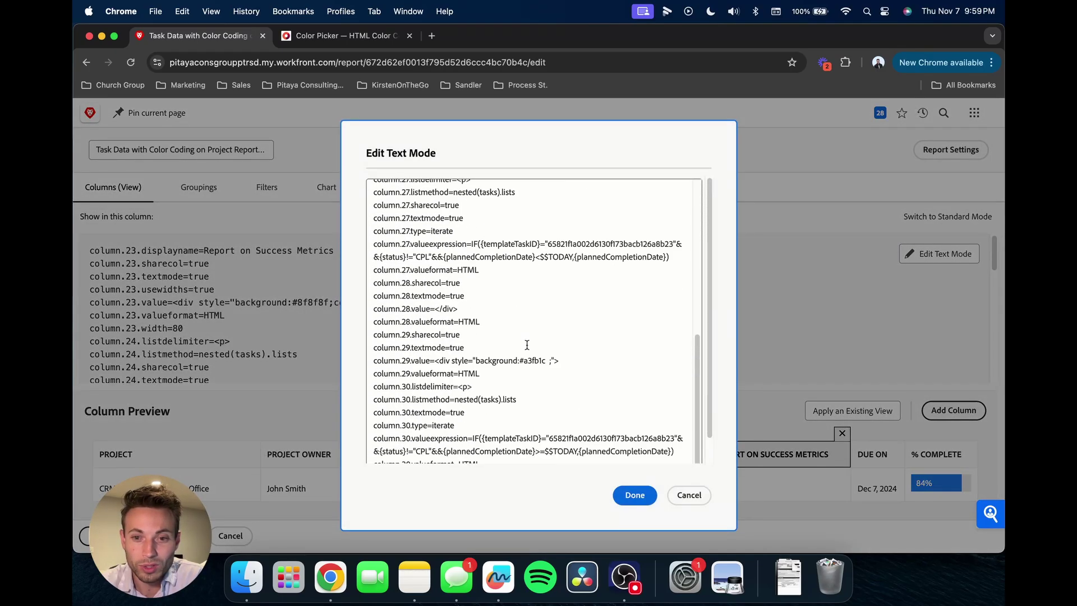
pyautogui.scroll(-2, 526, 345)
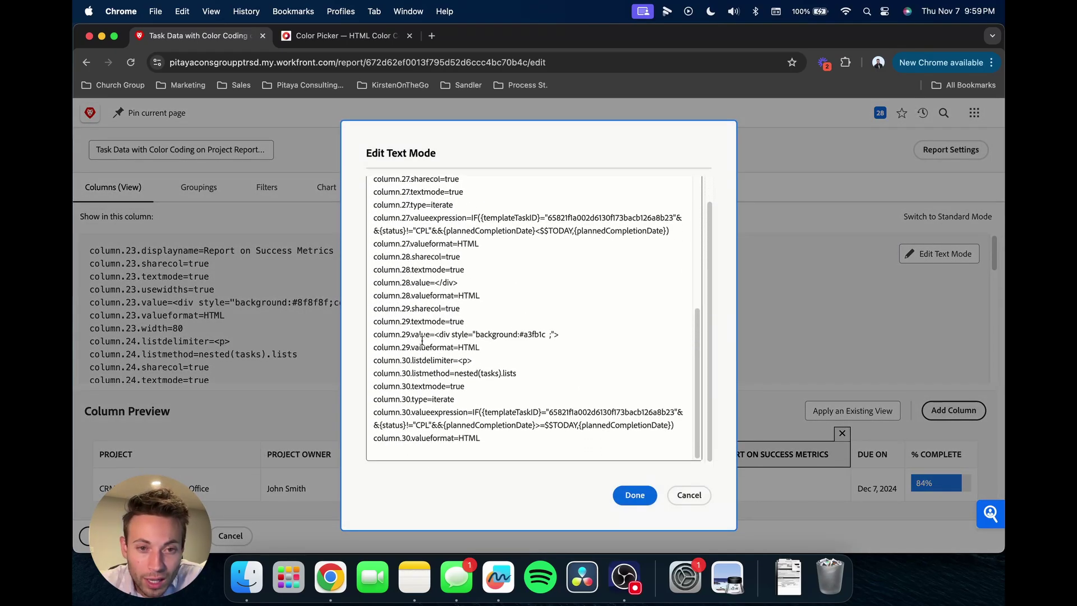
pyautogui.tripleClick(474, 307)
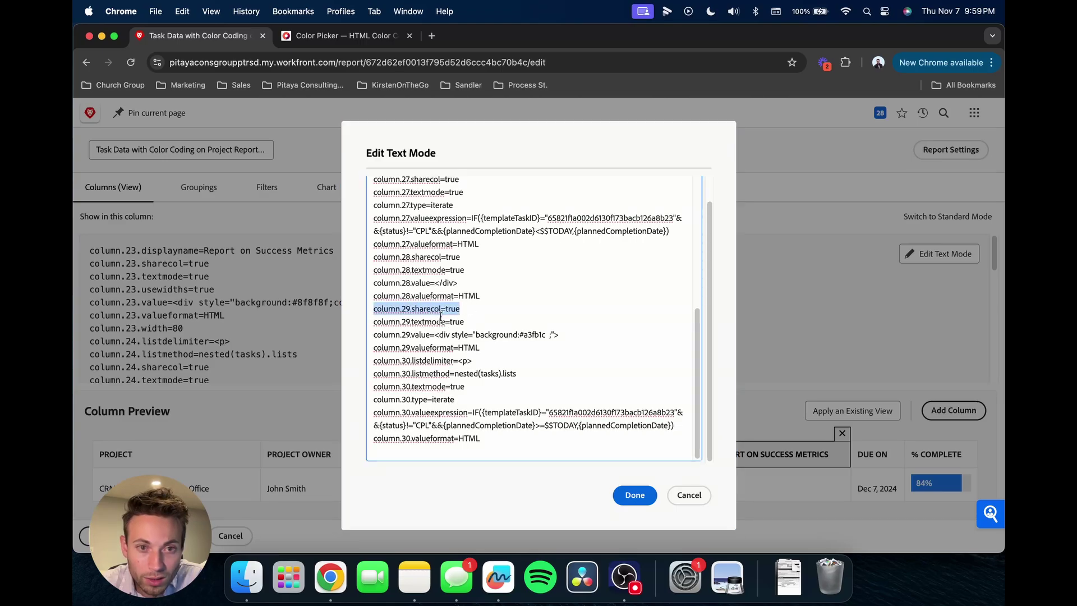
pyautogui.scroll(1, 441, 317)
pyautogui.moveTo(467, 265); pyautogui.dragTo(369, 265)
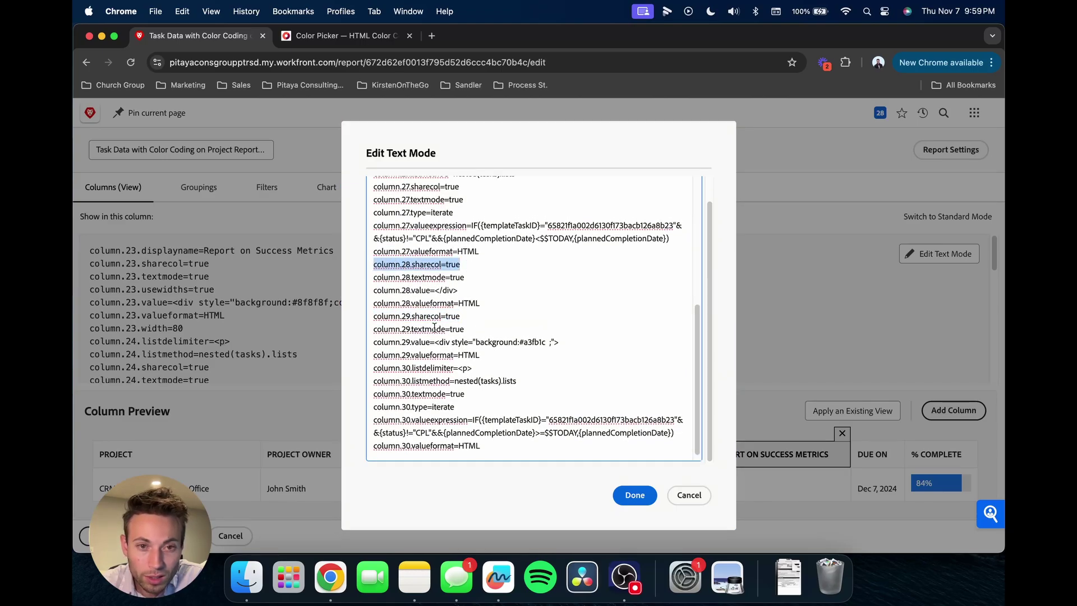
pyautogui.scroll(5, 435, 327)
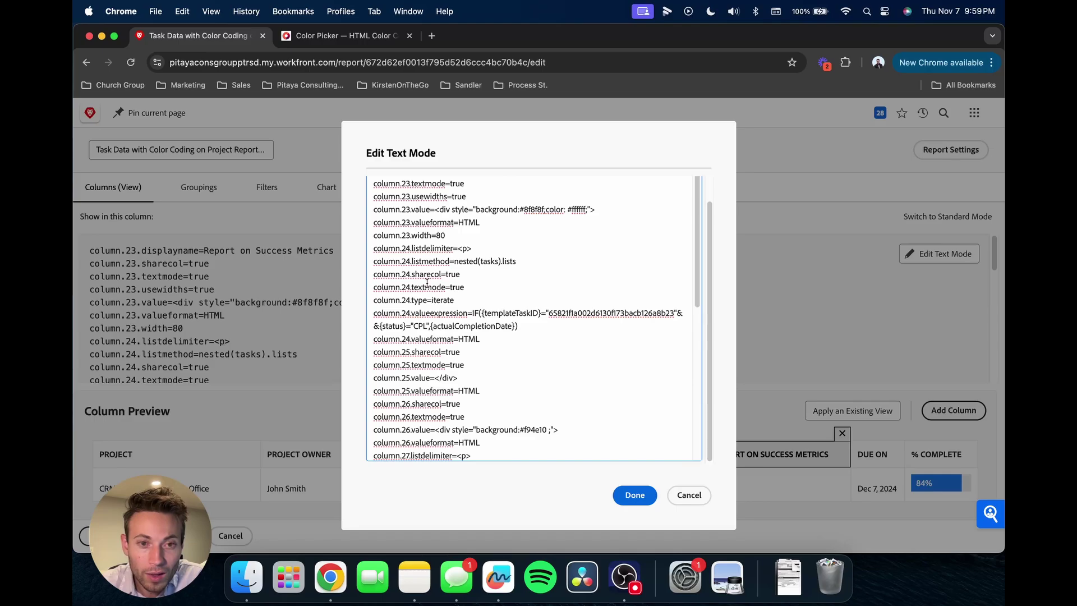
pyautogui.tripleClick(471, 274)
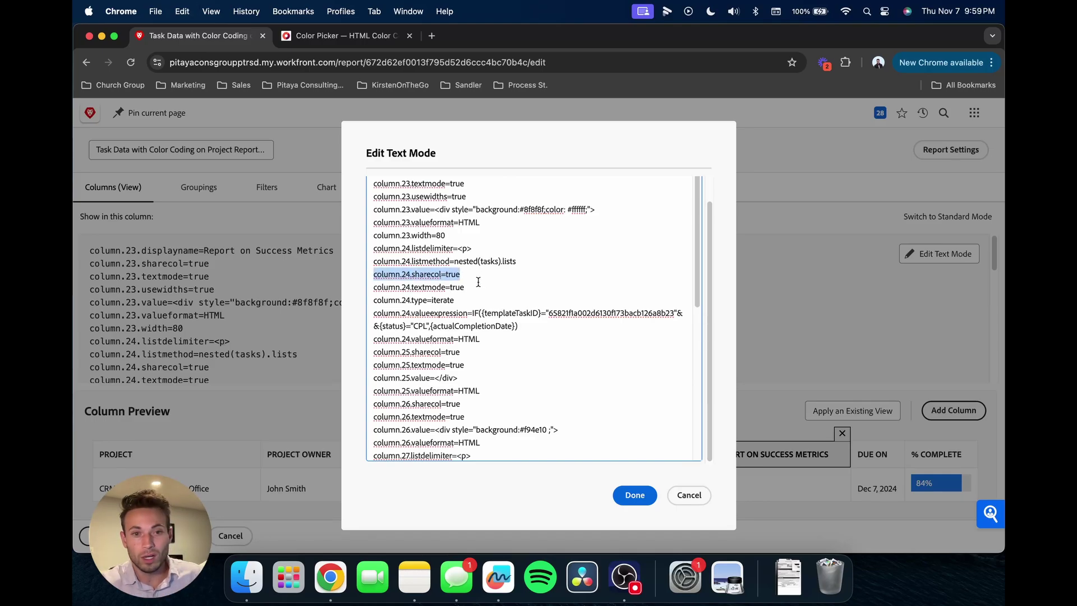
pyautogui.scroll(-5, 478, 282)
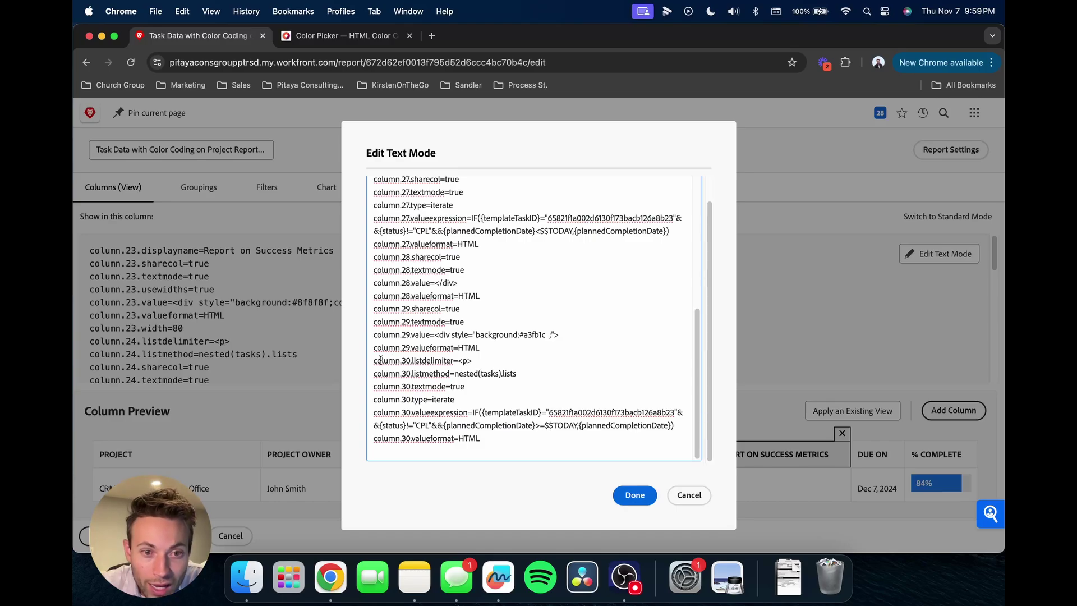
pyautogui.moveTo(375, 361); pyautogui.dragTo(492, 438)
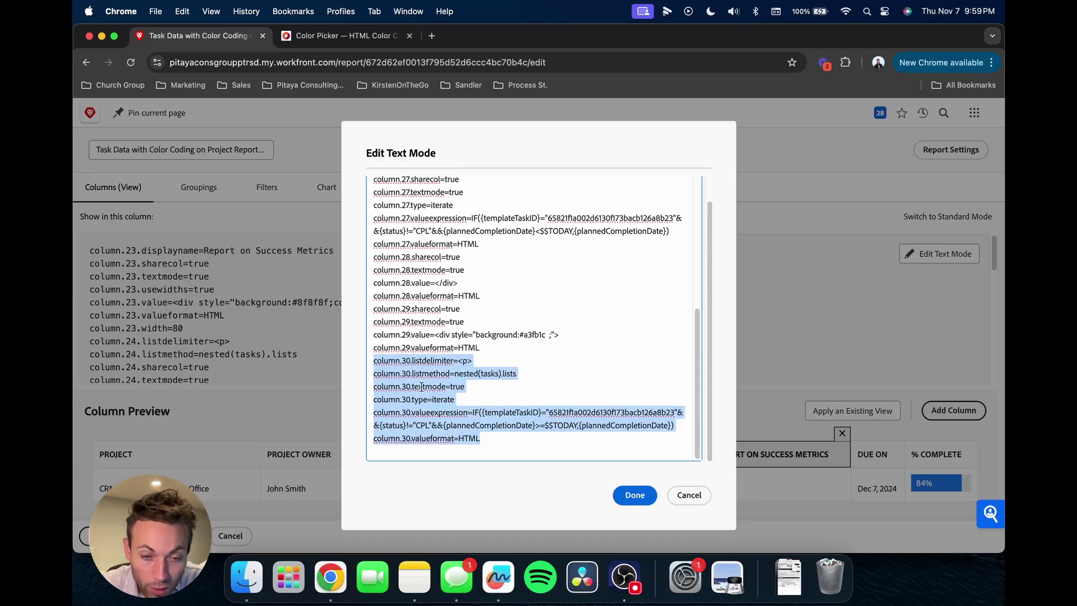
# Add the line column.30.sharecol=true at the end of the column.30 block
pyautogui.click(505, 442)
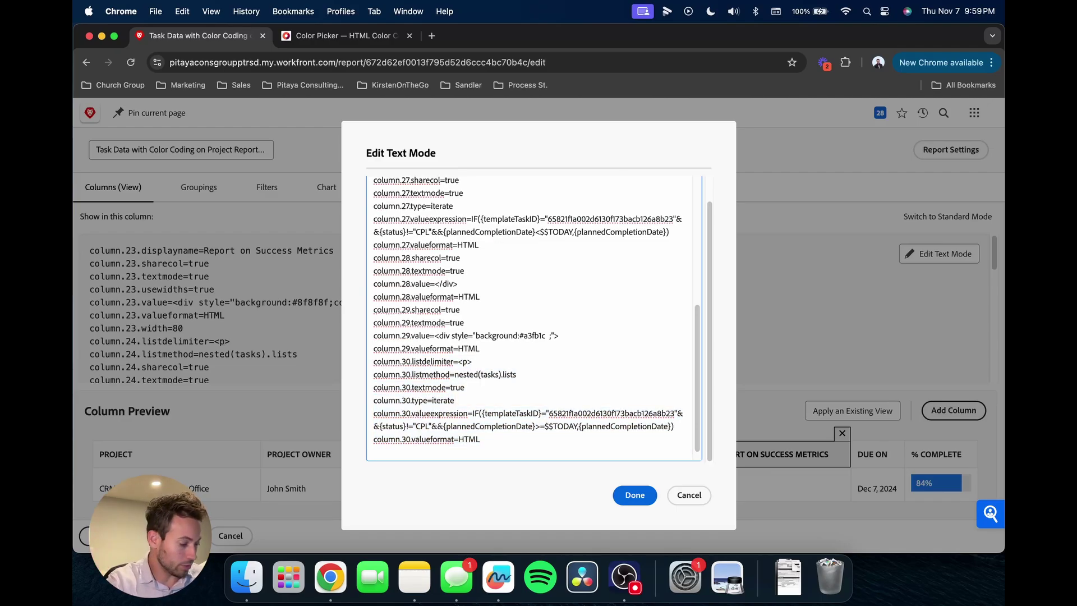
pyautogui.press('super+v')
pyautogui.click(407, 454)
pyautogui.press('BackSpace')
pyautogui.press('BackSpace')
pyautogui.write('30')
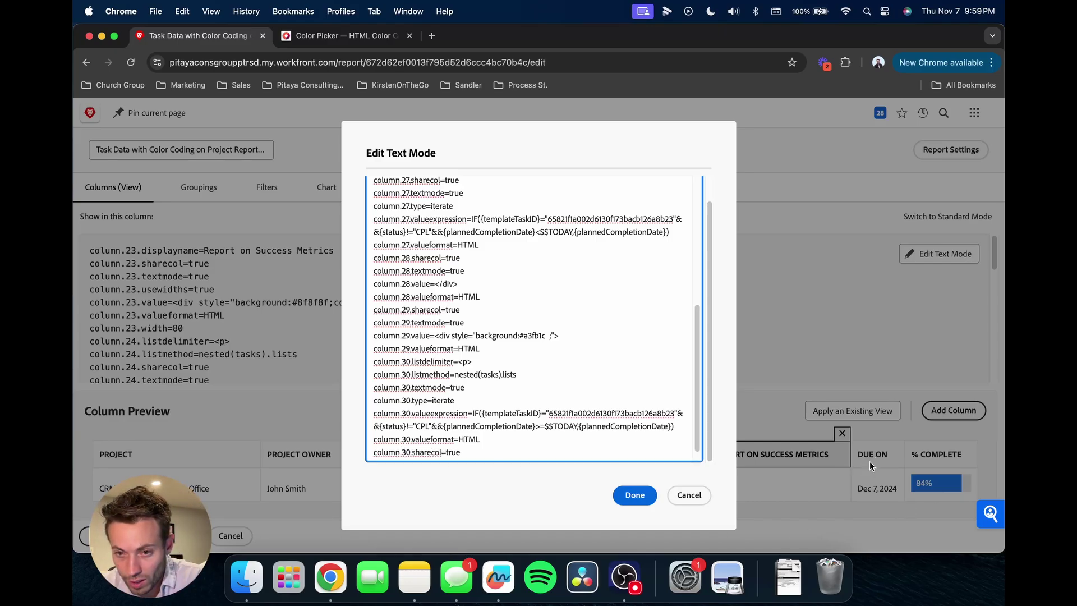
pyautogui.click(416, 458)
pyautogui.press('Return')
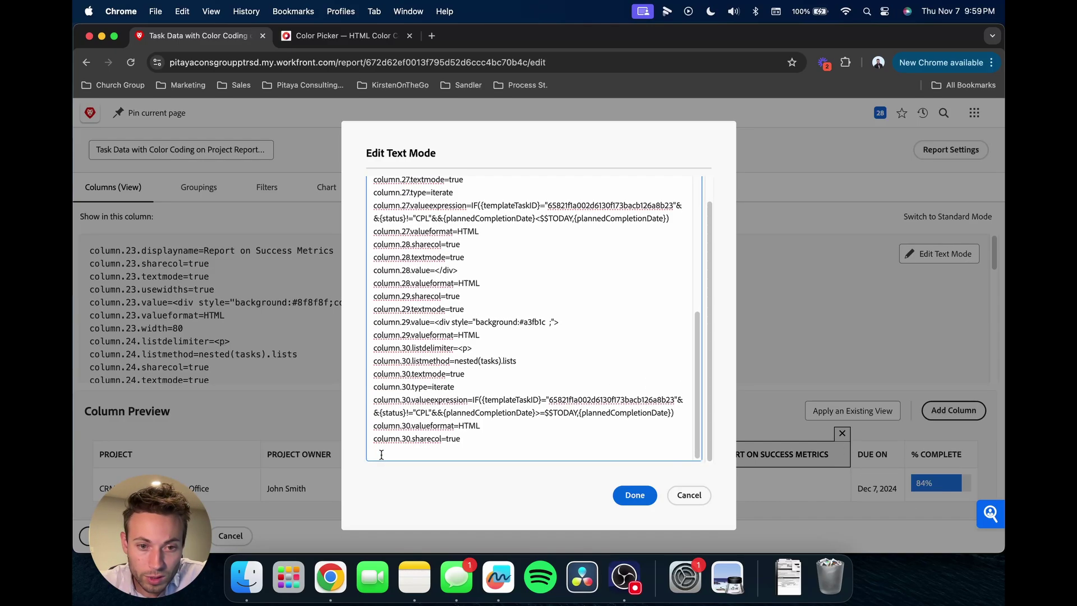
# Accept the Report on Success Metrics column's text mode changes and save the report
pyautogui.click(646, 496)
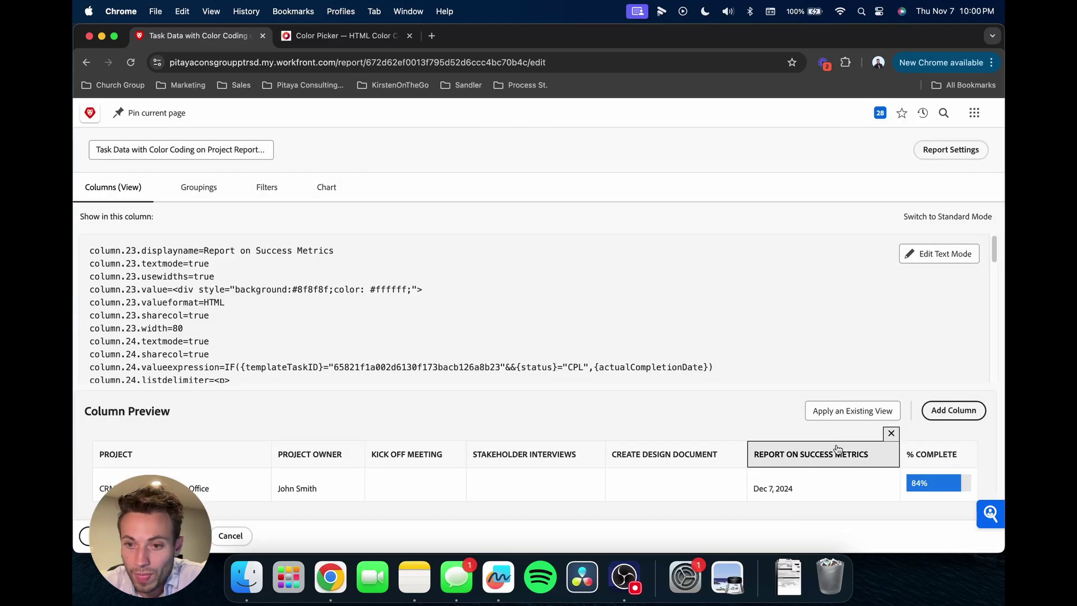
pyautogui.click(117, 535)
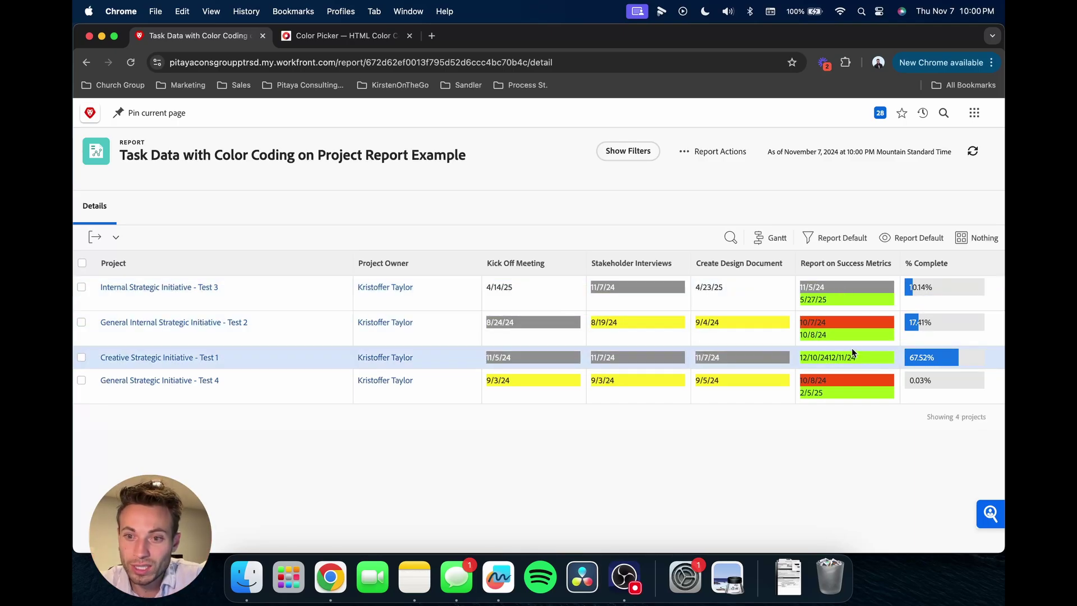
# Reopen the report for editing, set column.30.sharecol to false in the Report on Success Metrics text mode code and select the Due On column
pyautogui.click(717, 151)
pyautogui.click(714, 187)
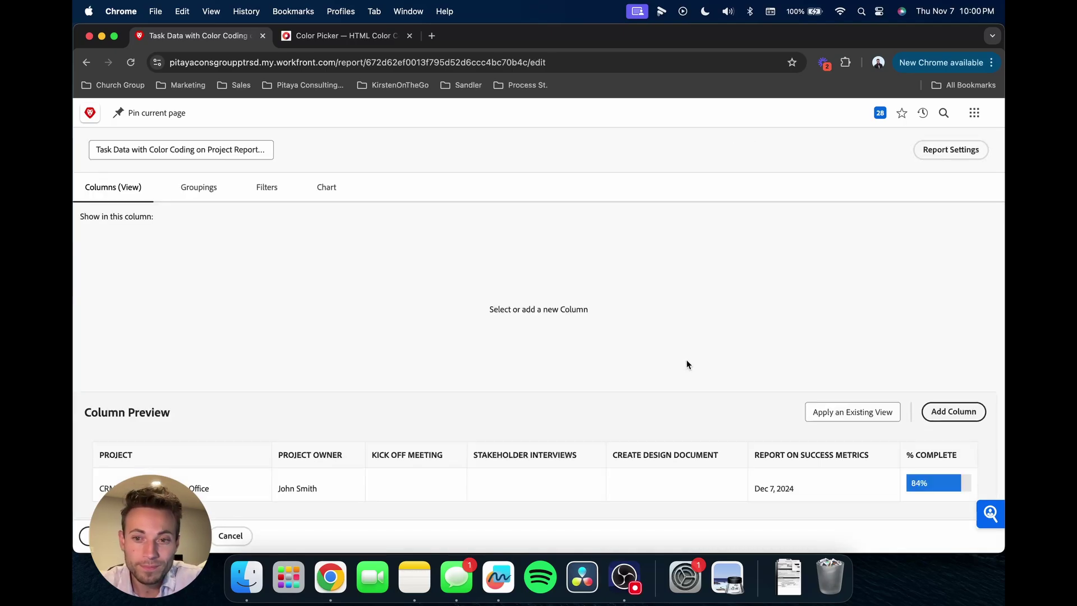
pyautogui.click(790, 455)
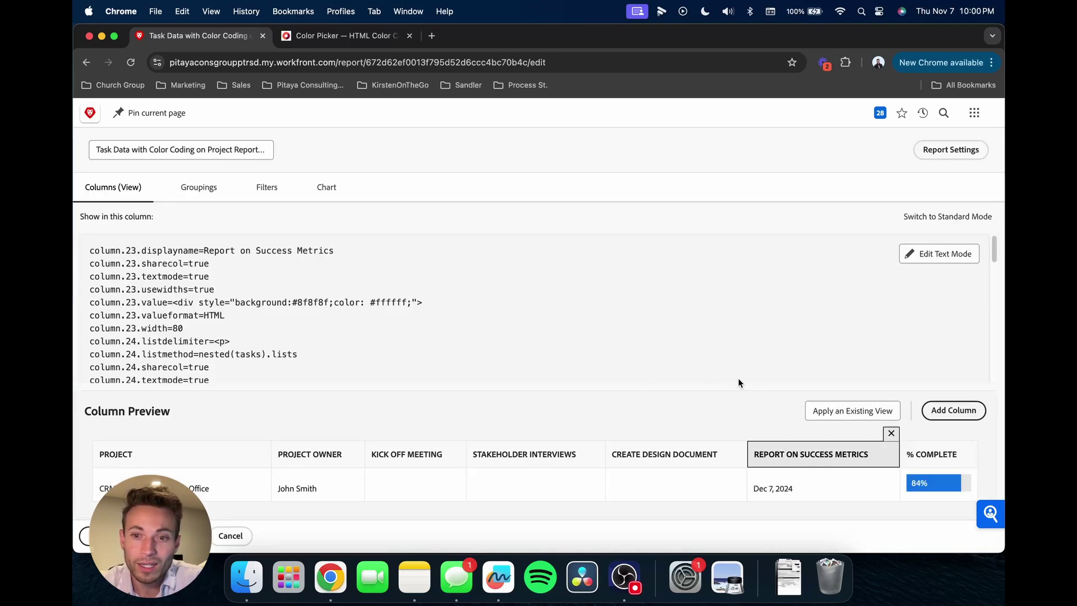
pyautogui.click(909, 254)
pyautogui.scroll(-10, 524, 406)
pyautogui.scroll(-2, 525, 406)
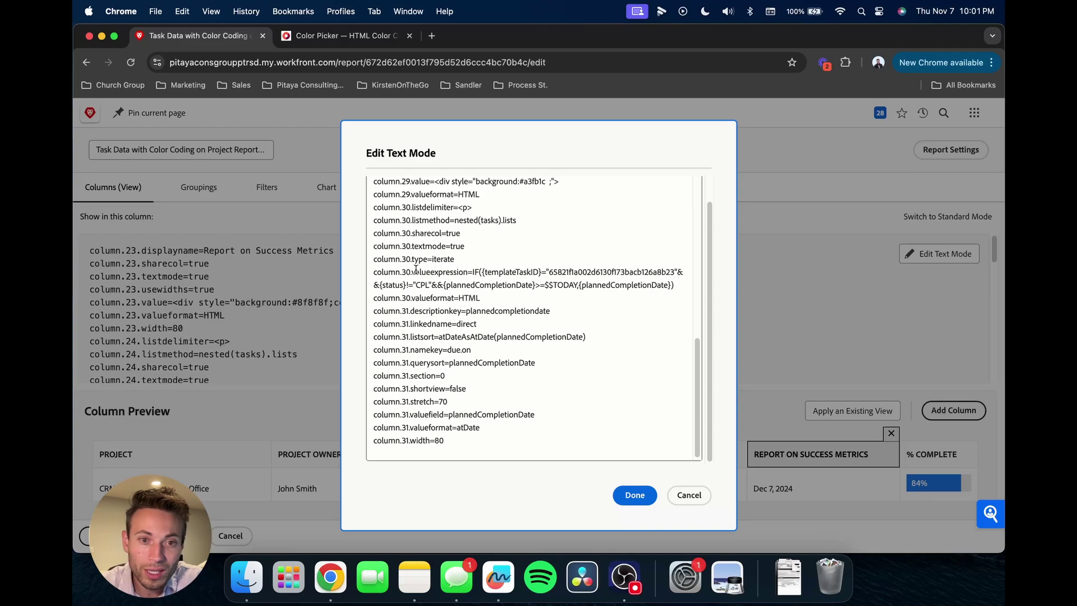
pyautogui.click(463, 234)
pyautogui.press('BackSpace')
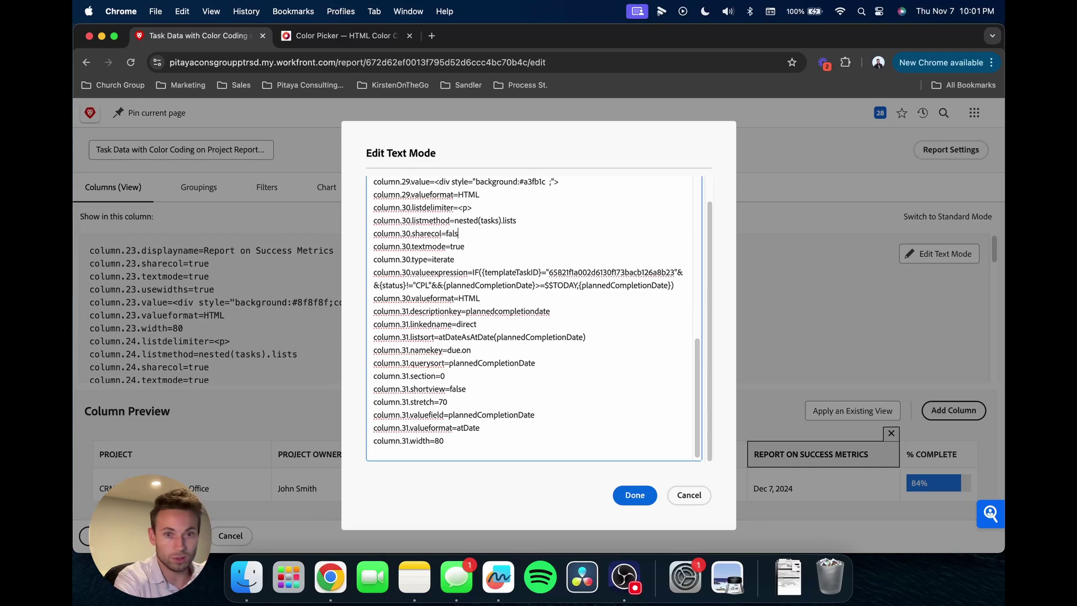
pyautogui.click(634, 494)
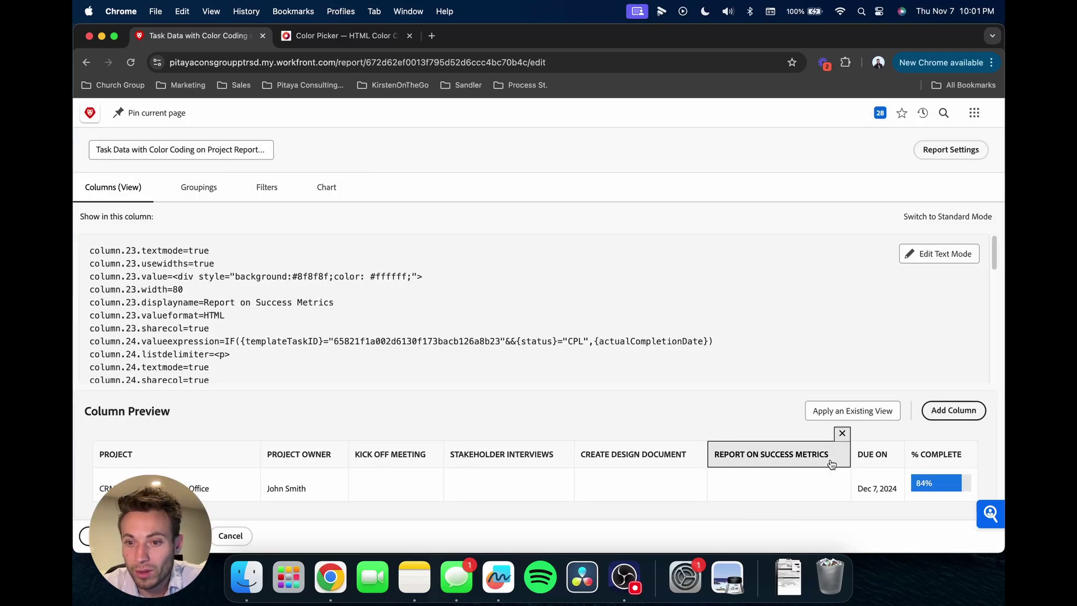
pyautogui.click(871, 462)
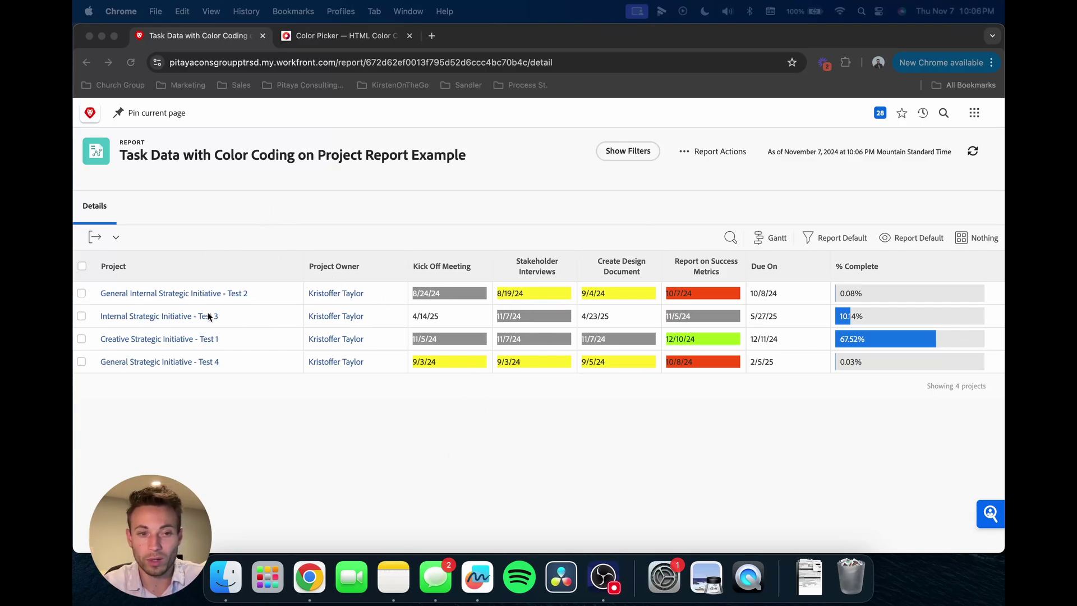
# Duplicate the report's browser tab and open the project General Internal Strategic Initiative - Test 2 from the copy
pyautogui.rightClick(182, 38)
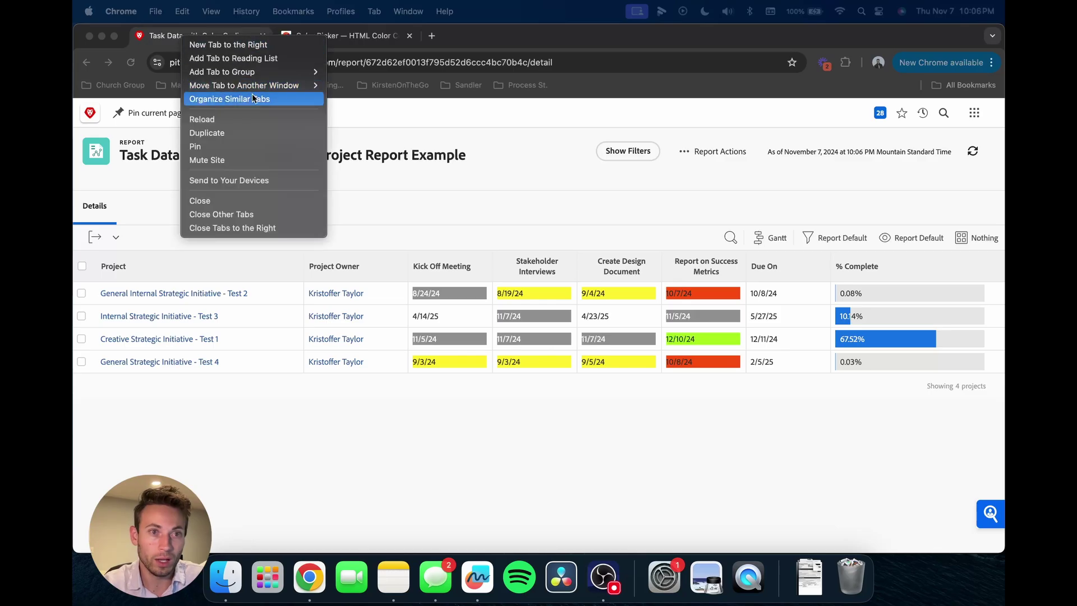
pyautogui.click(256, 134)
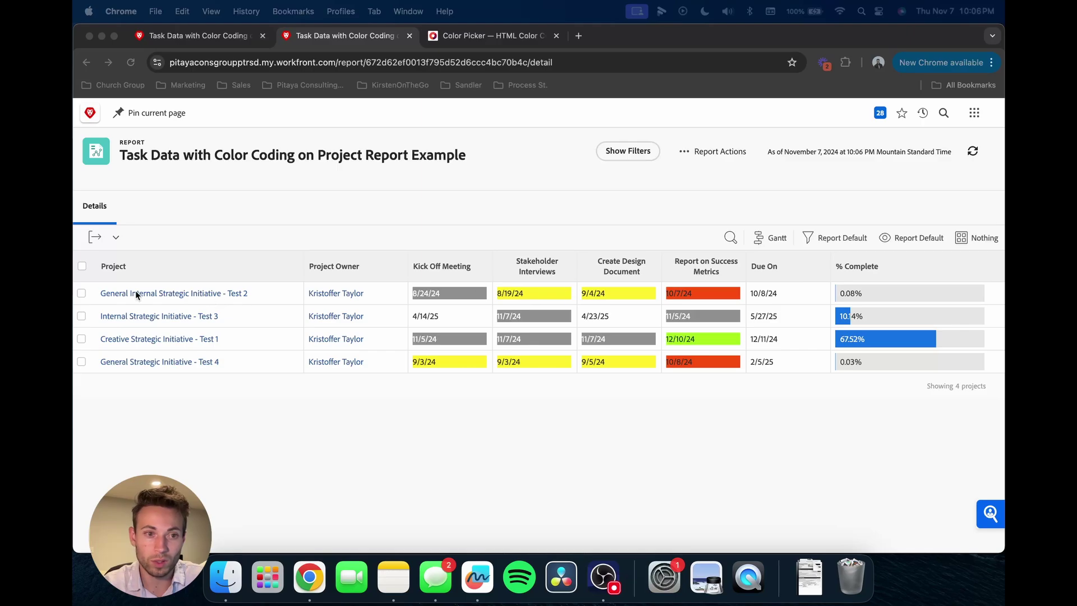
pyautogui.click(150, 293)
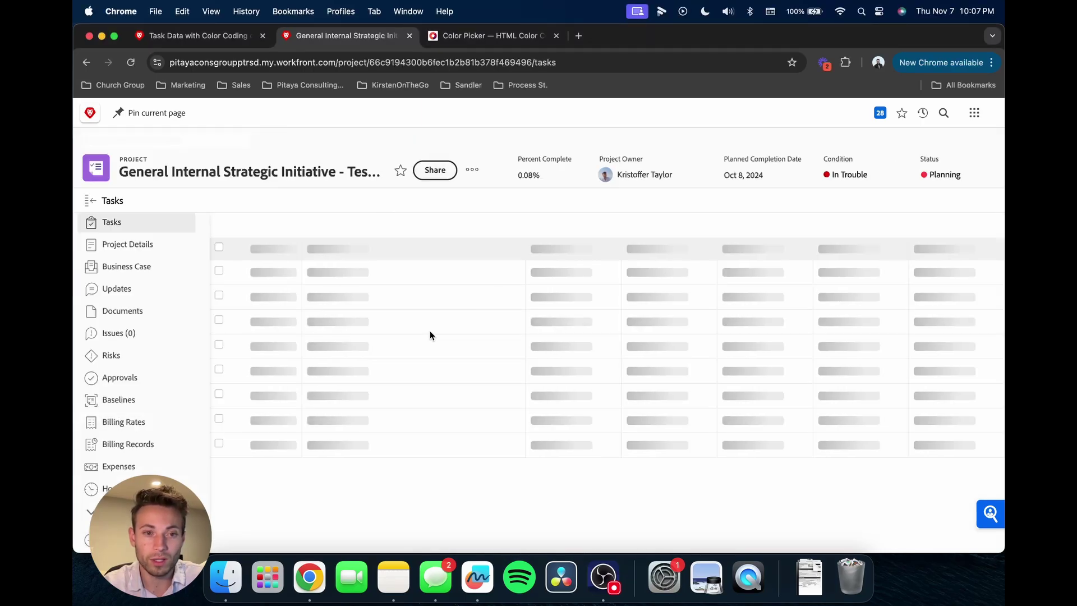
# Set the Stakeholder Interviews task's percent complete to 100 in the project's task list
pyautogui.scroll(-1, 338, 362)
pyautogui.click(817, 442)
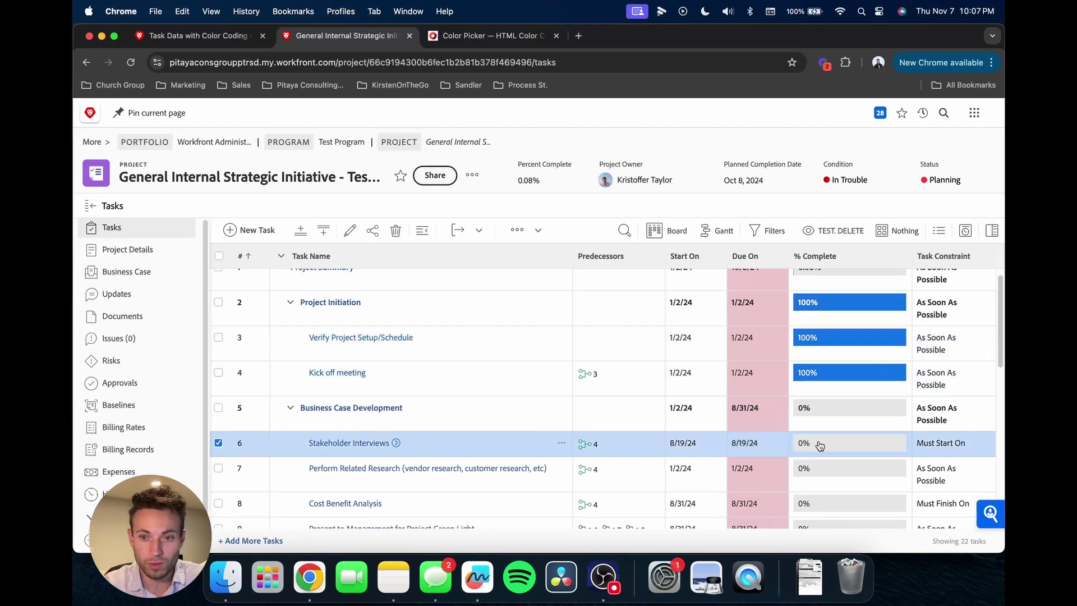
pyautogui.write('100')
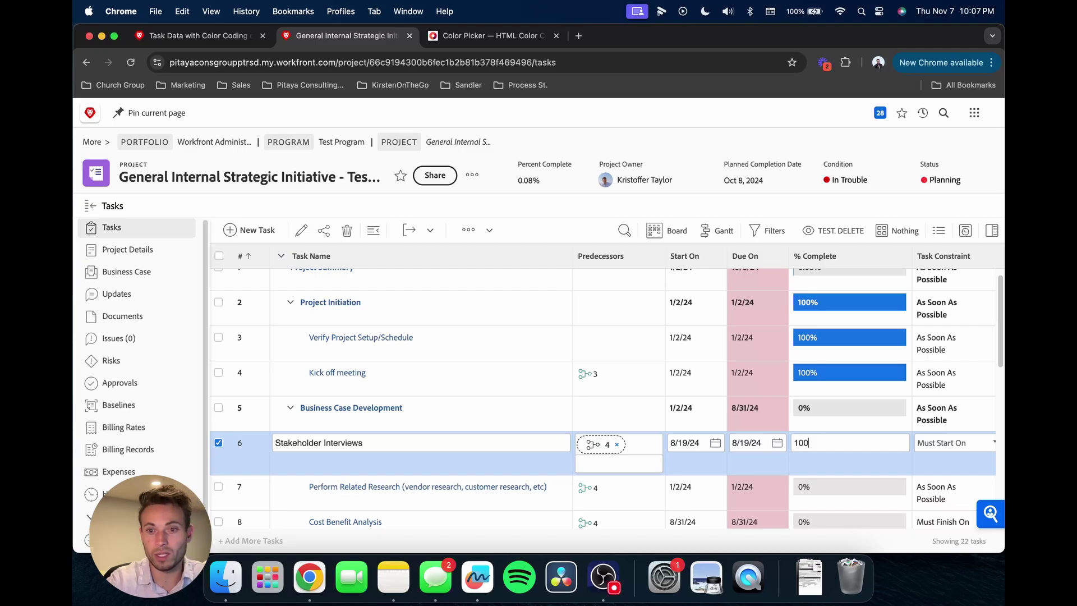
pyautogui.press('Return')
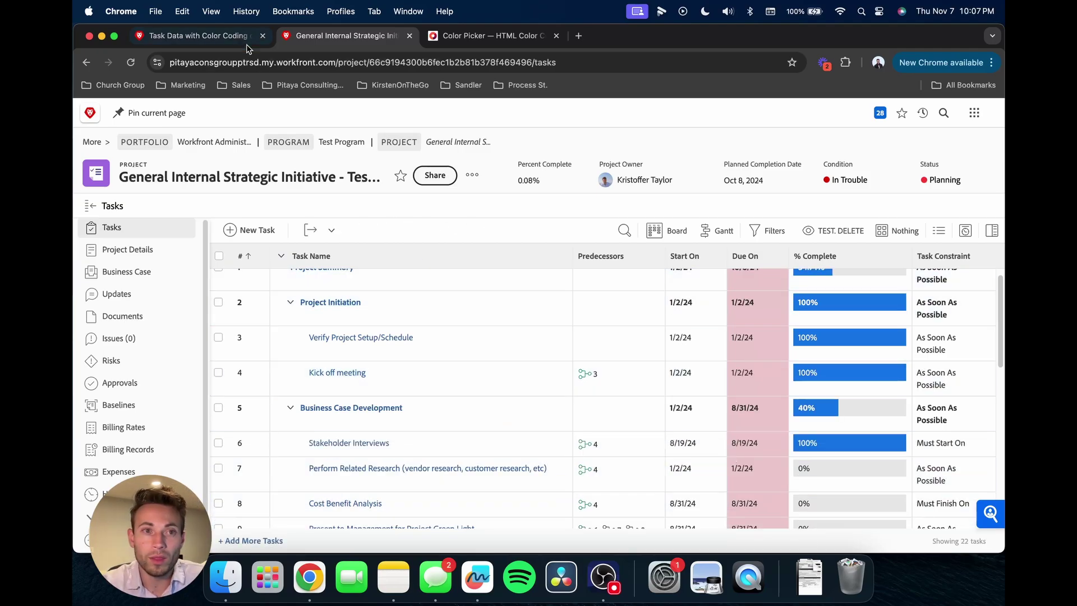
# Return to the report and check the Stakeholder Interviews cell of General Internal Strategic Initiative - Test 2
pyautogui.click(224, 36)
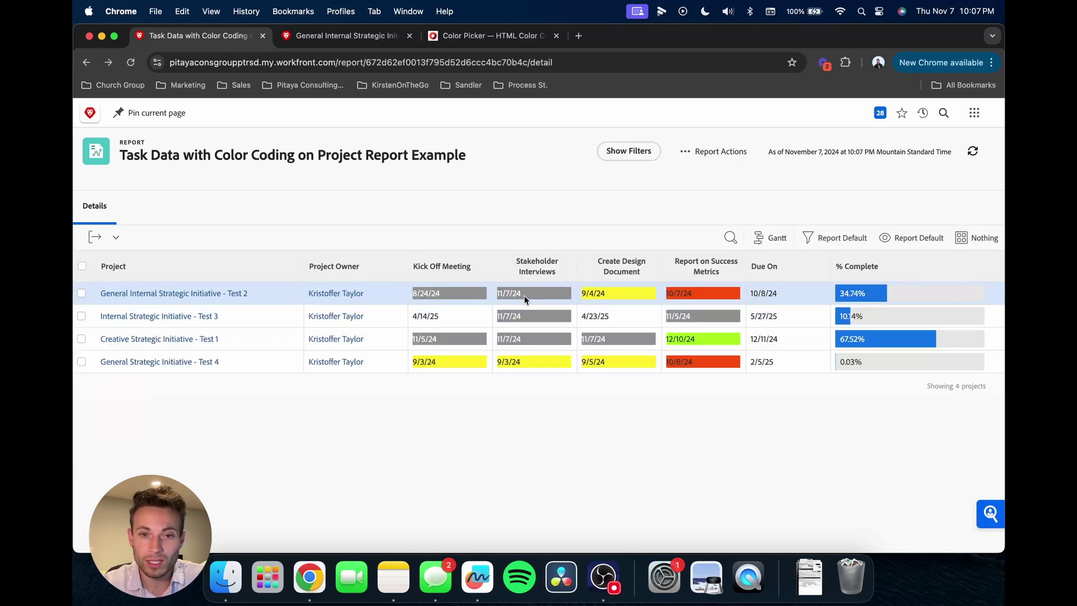
pyautogui.click(494, 293)
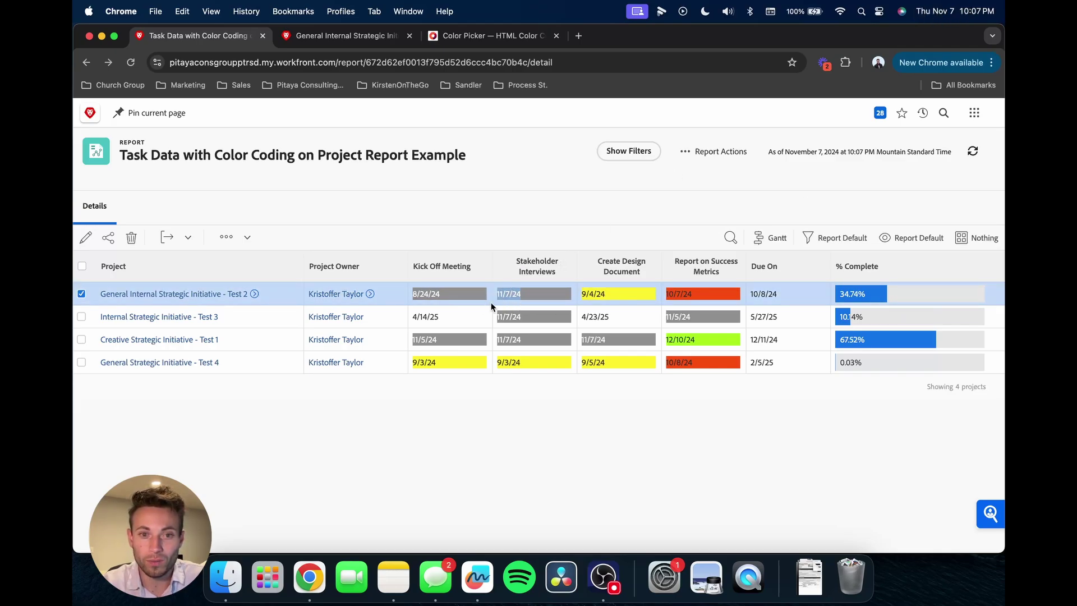
pyautogui.click(475, 411)
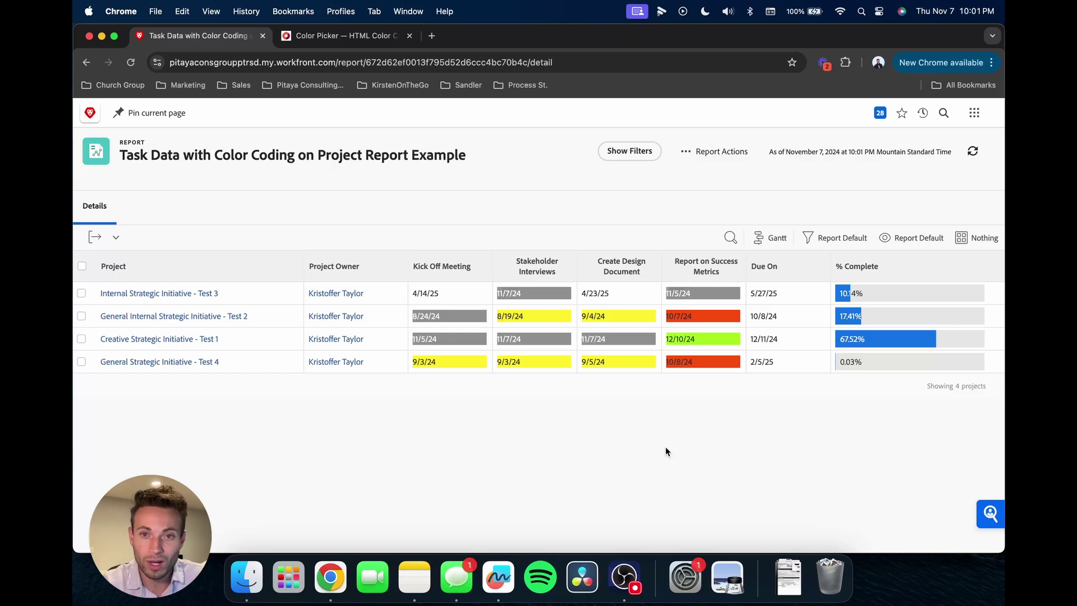
# Open the report for editing and examine the <p> list delimiter and color blocks in the Kick Off Meeting column's code, discarding any changes
pyautogui.click(711, 153)
pyautogui.click(714, 176)
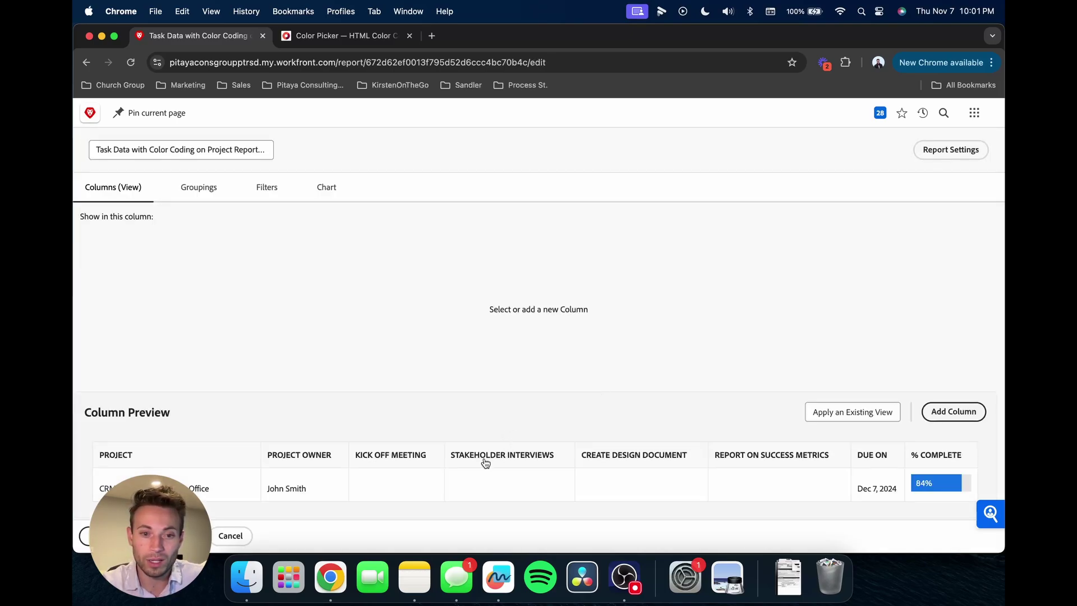
pyautogui.click(418, 467)
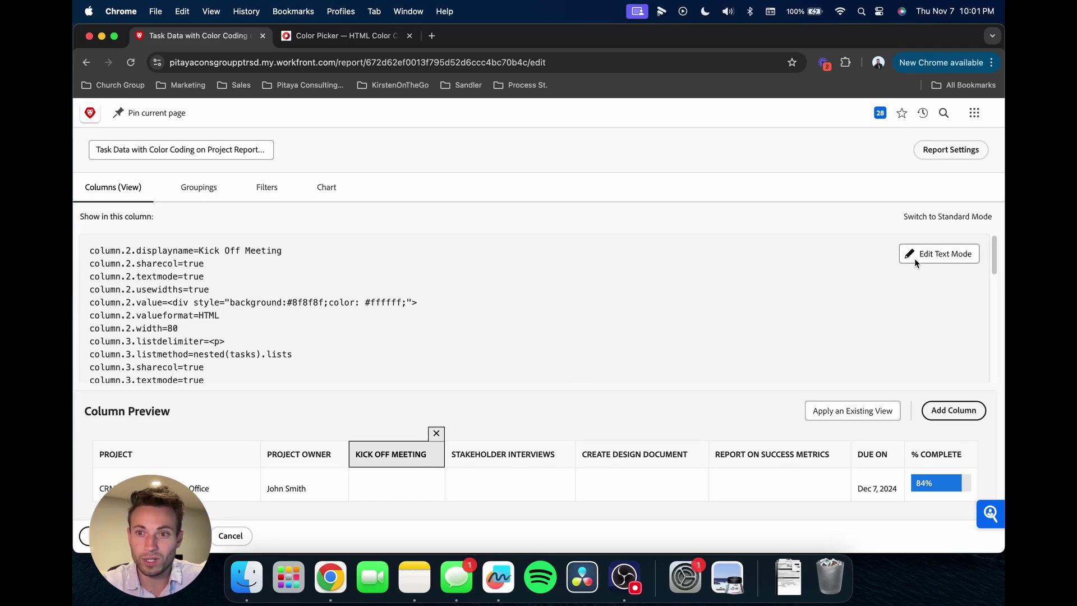
pyautogui.click(938, 254)
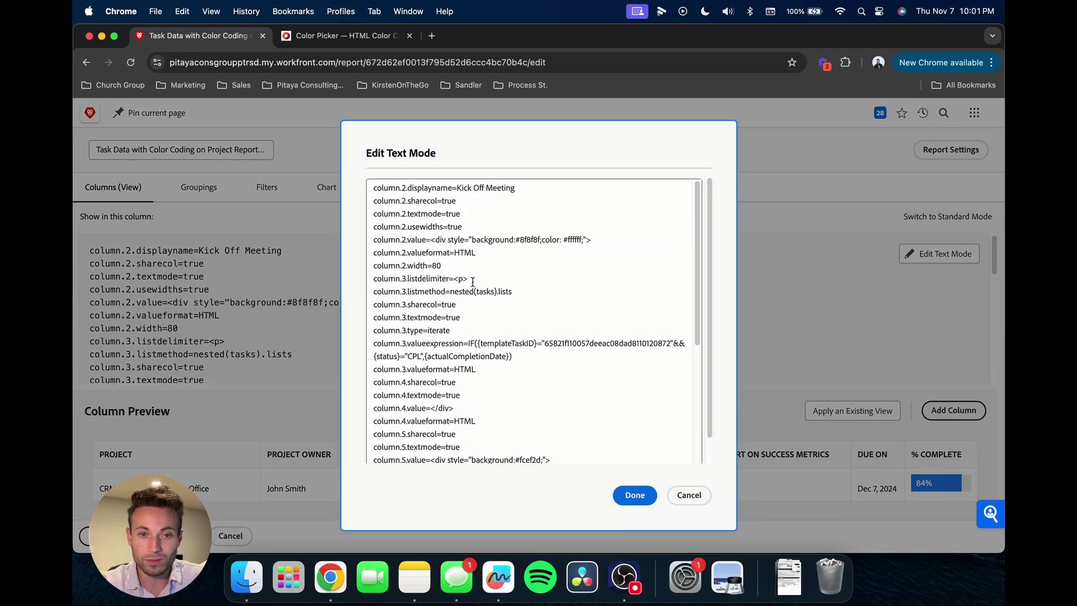
pyautogui.moveTo(468, 279); pyautogui.dragTo(453, 279)
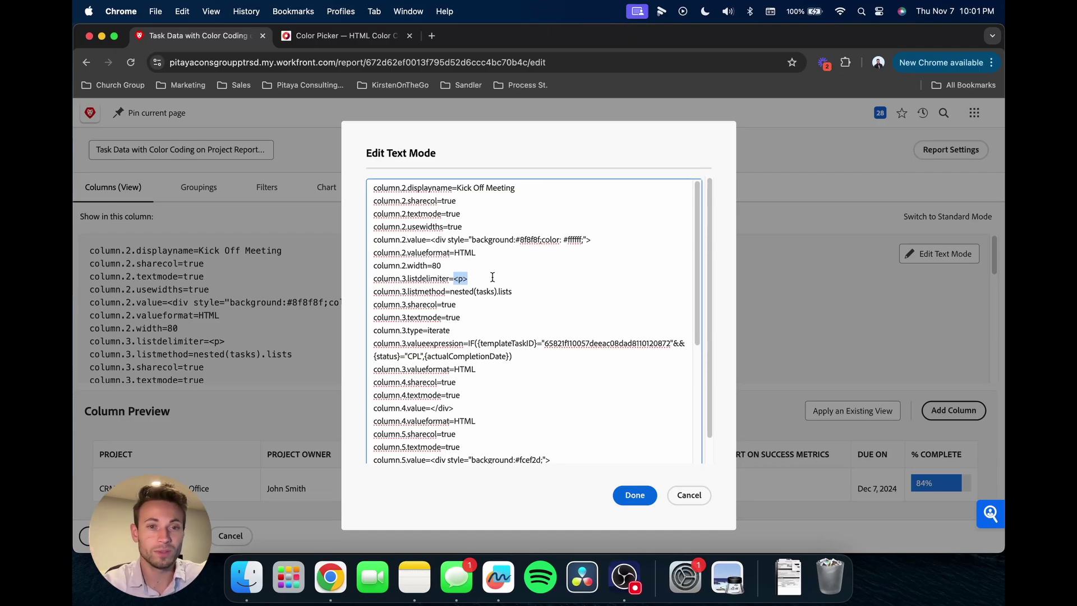
pyautogui.scroll(-5, 492, 278)
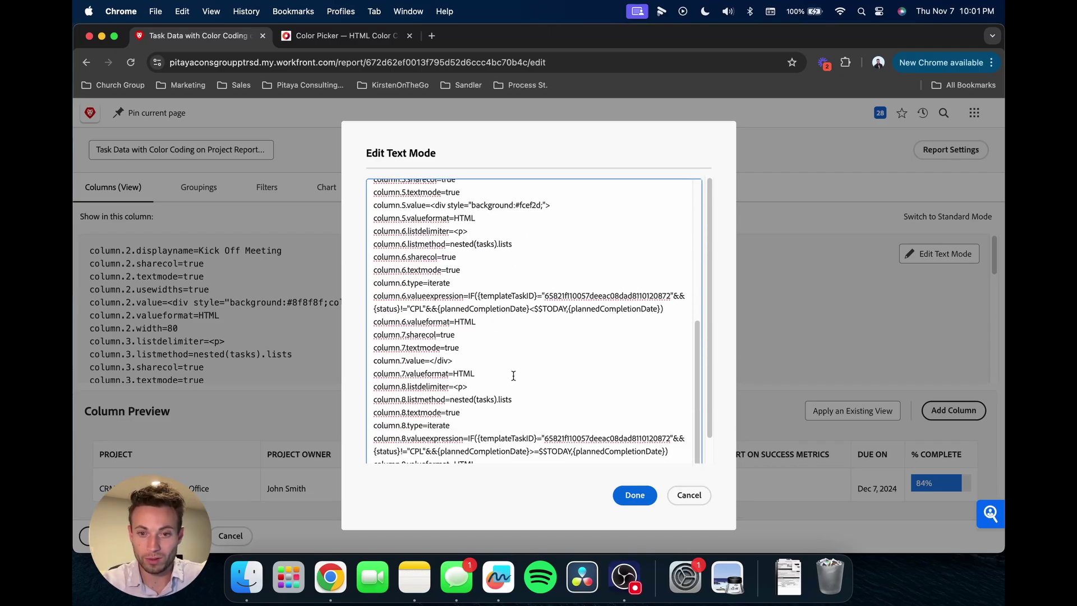
pyautogui.scroll(-1, 512, 376)
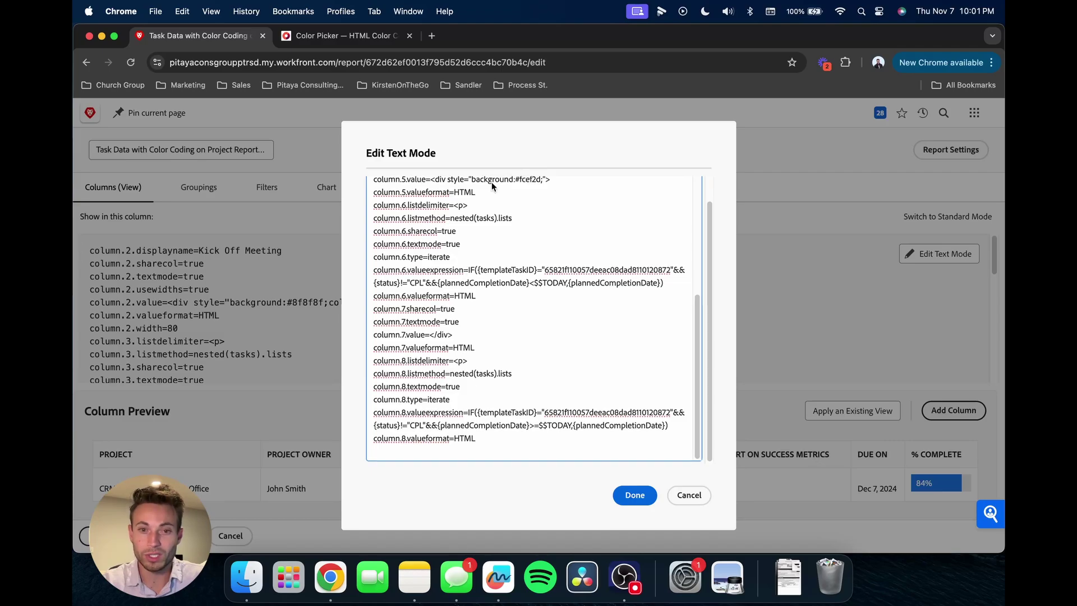
pyautogui.scroll(6, 472, 389)
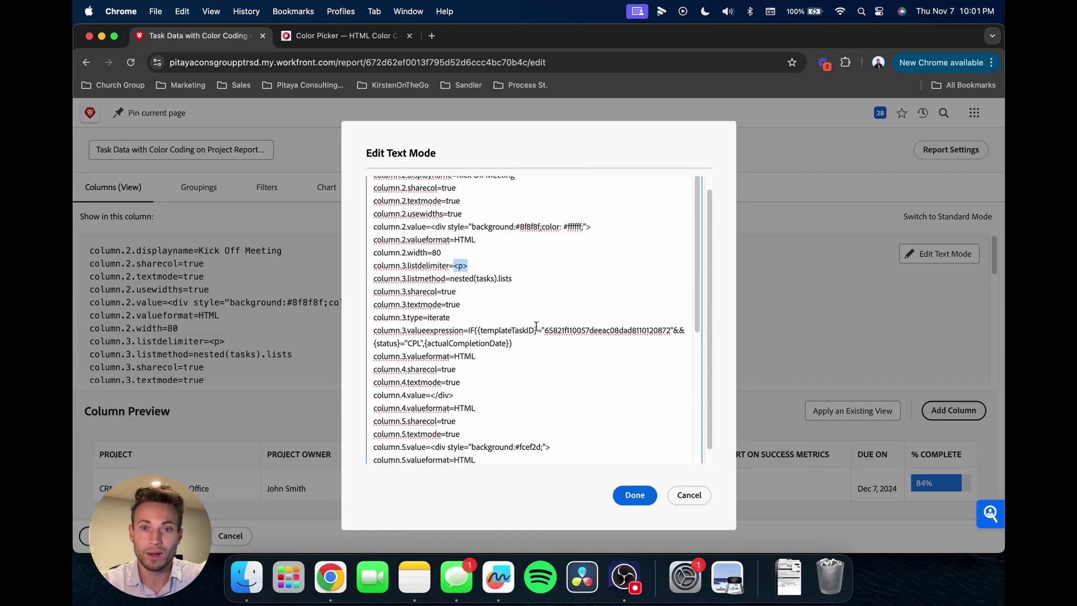
pyautogui.click(689, 495)
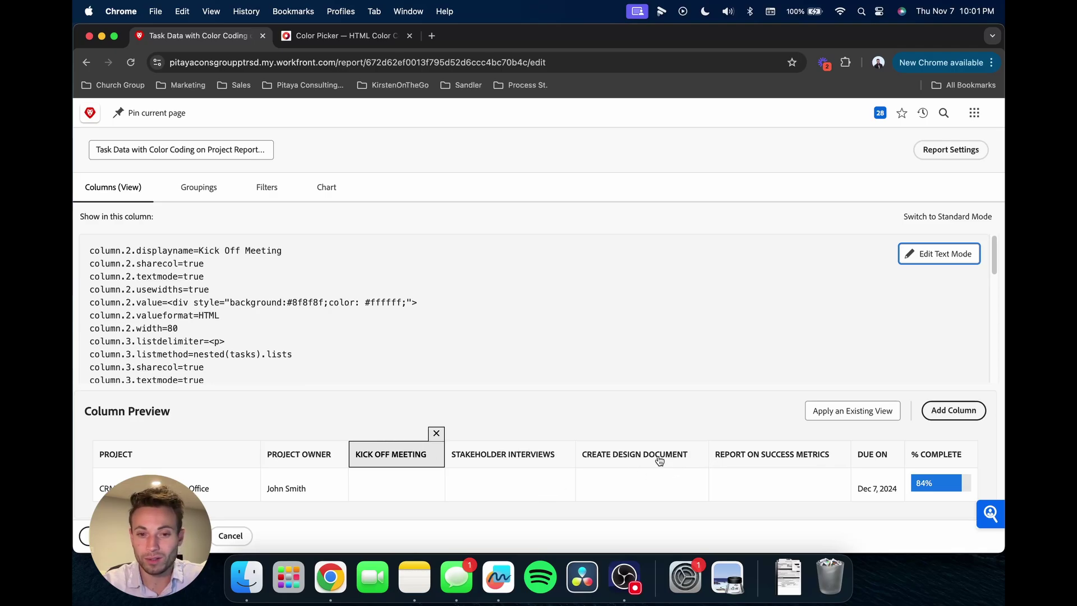
# Review the Stakeholder Interviews code and the Kick Off Meeting column's status and date conditions, and leave the report editor without saving
pyautogui.click(506, 454)
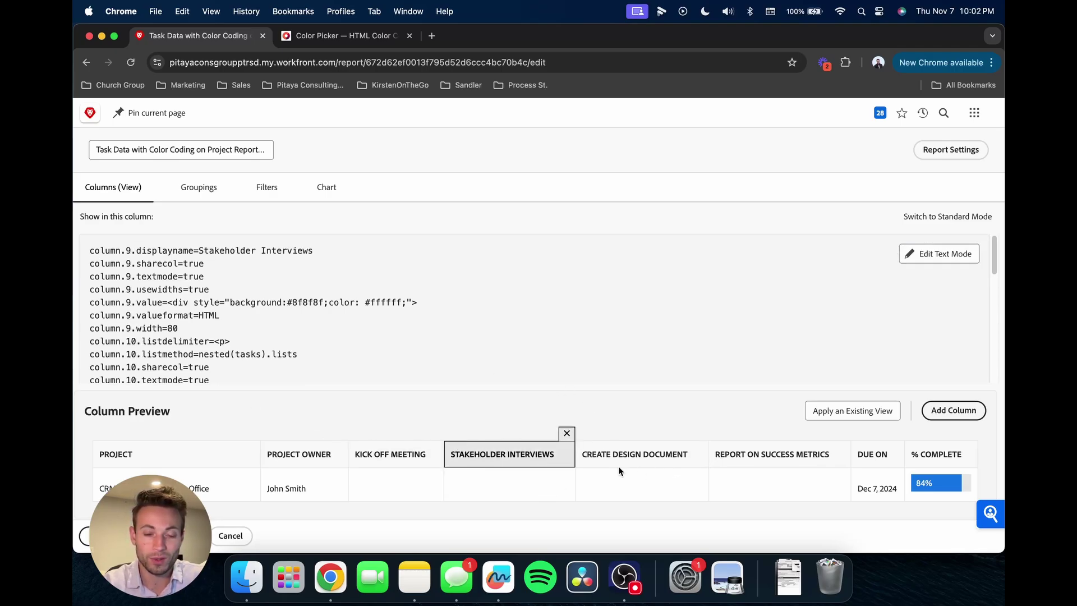
pyautogui.click(387, 455)
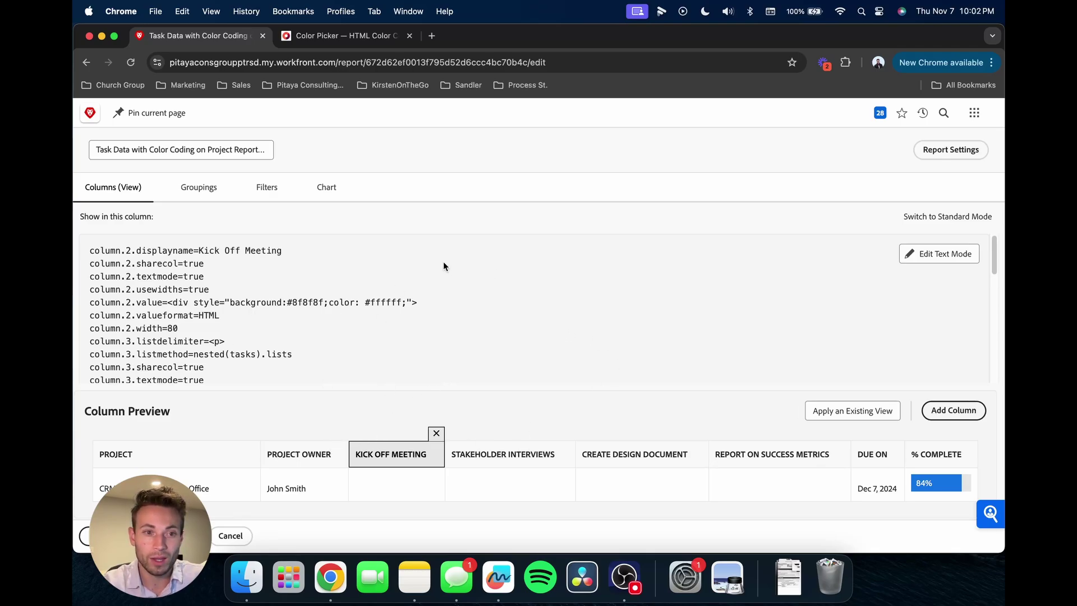
pyautogui.click(901, 263)
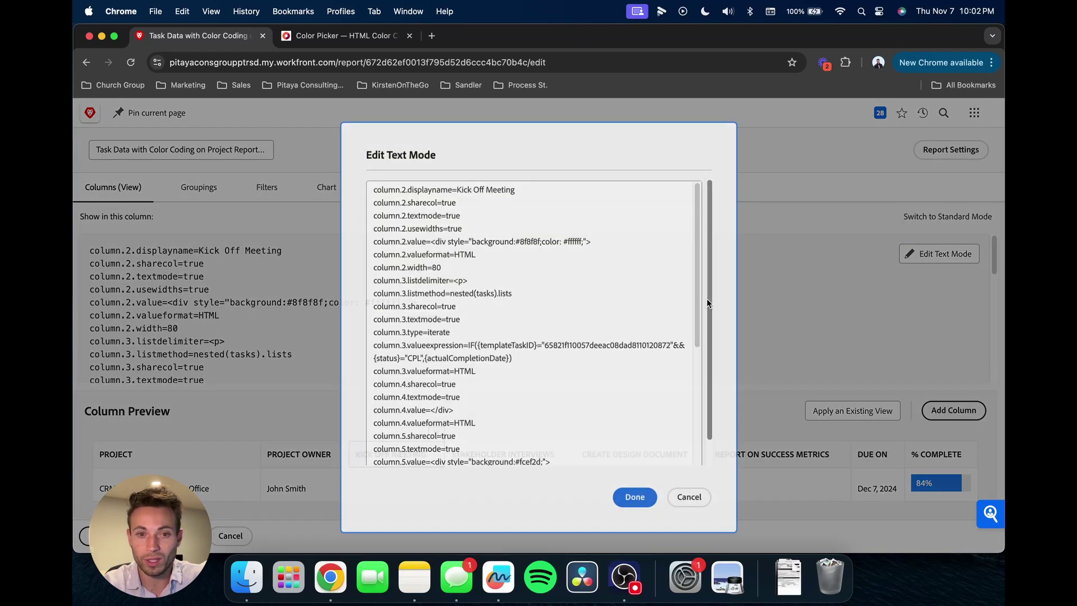
pyautogui.scroll(-1, 547, 337)
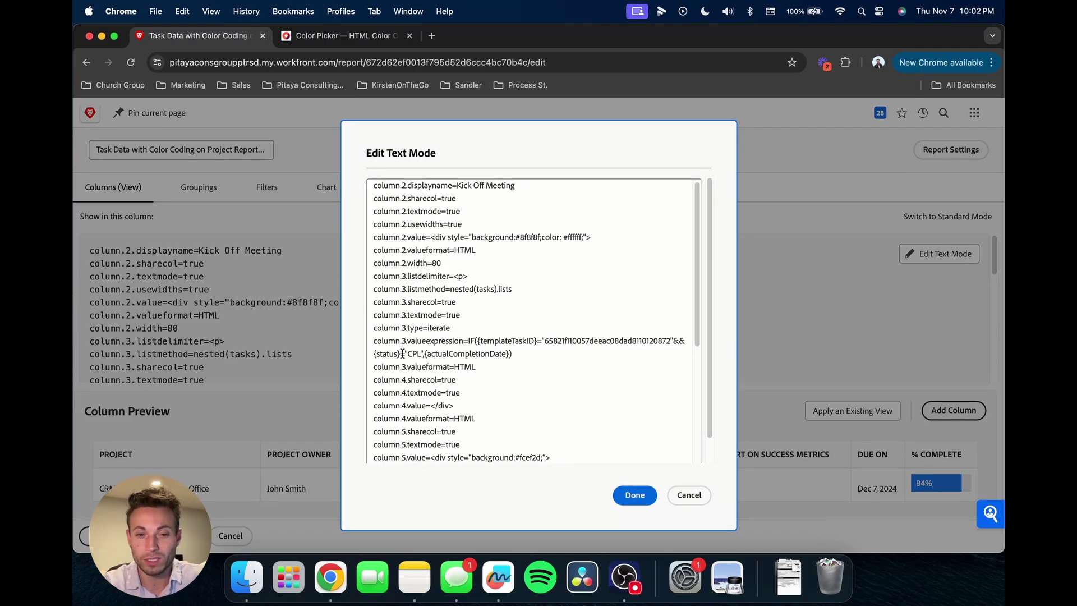
pyautogui.scroll(-5, 552, 355)
pyautogui.scroll(-2, 561, 358)
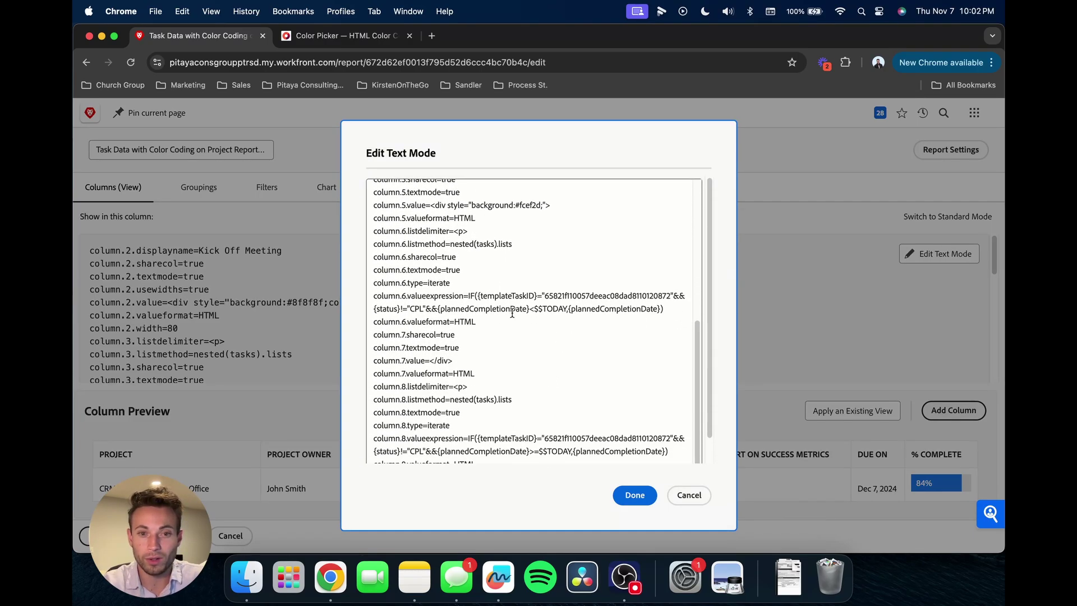
pyautogui.click(689, 495)
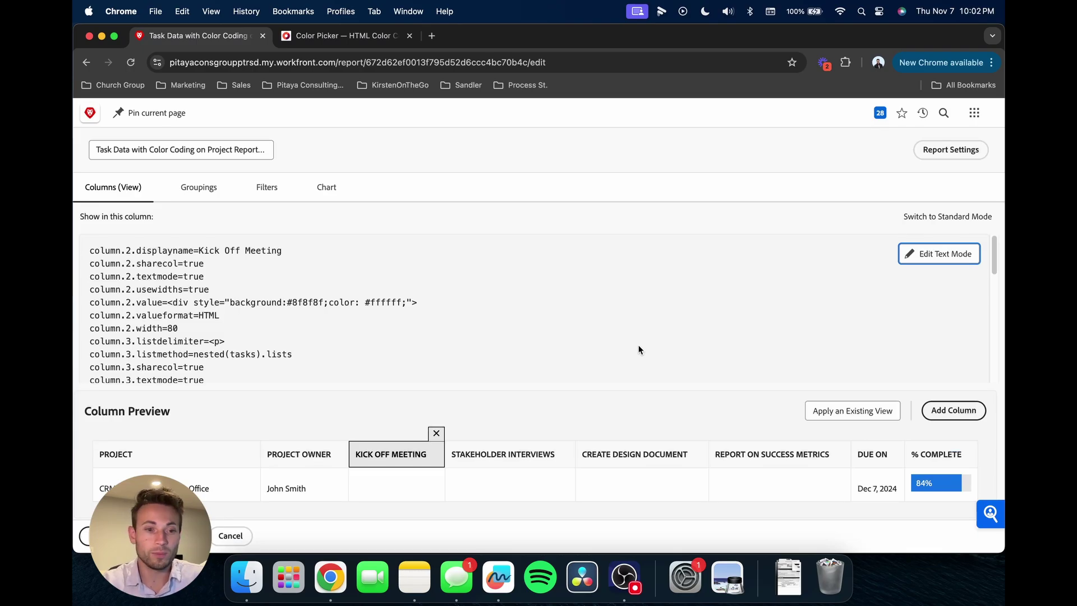
pyautogui.click(225, 535)
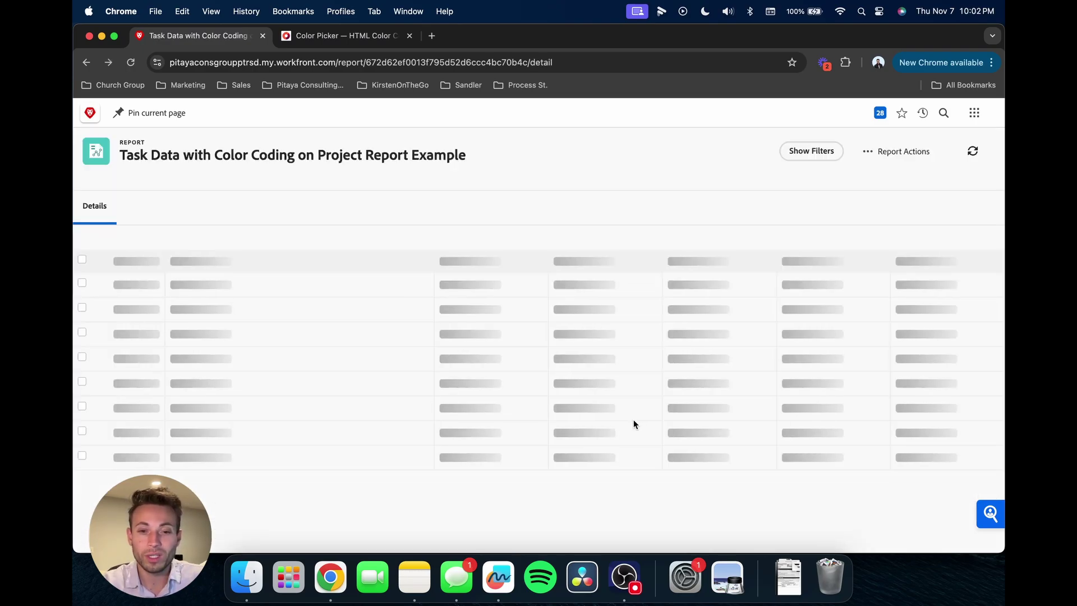